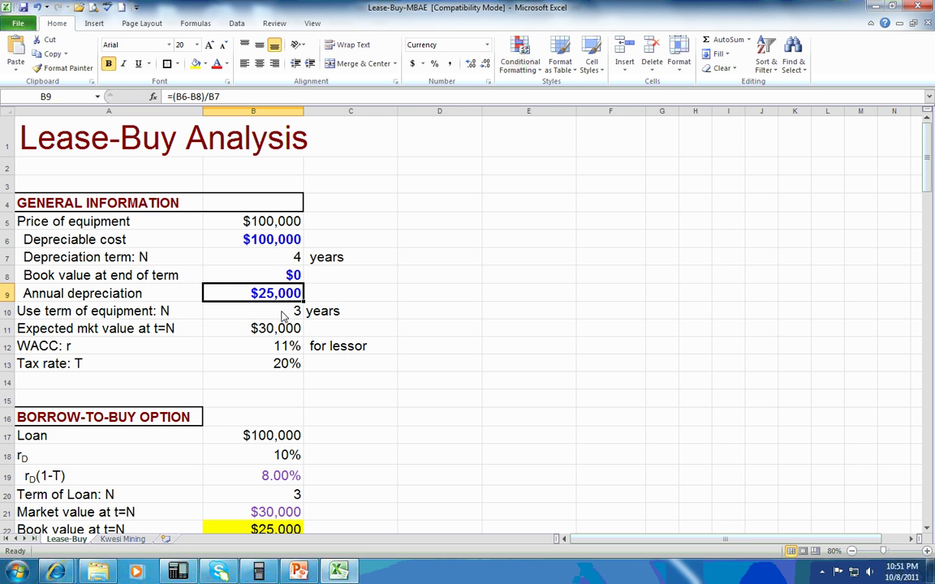
- Review the general information inputs for depreciation term, equipment use term, expected market value, WACC and tax rate
left_click(292, 256)
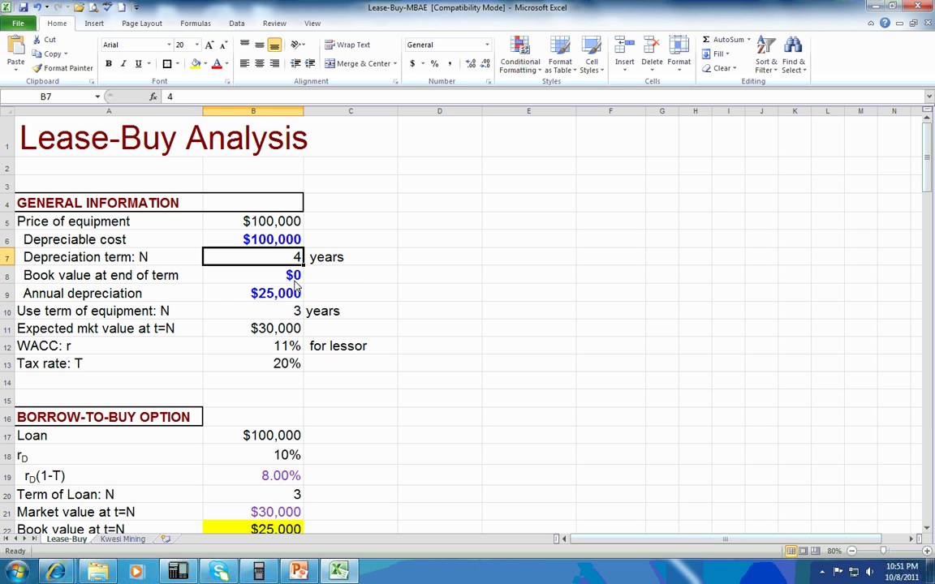
left_click(293, 315)
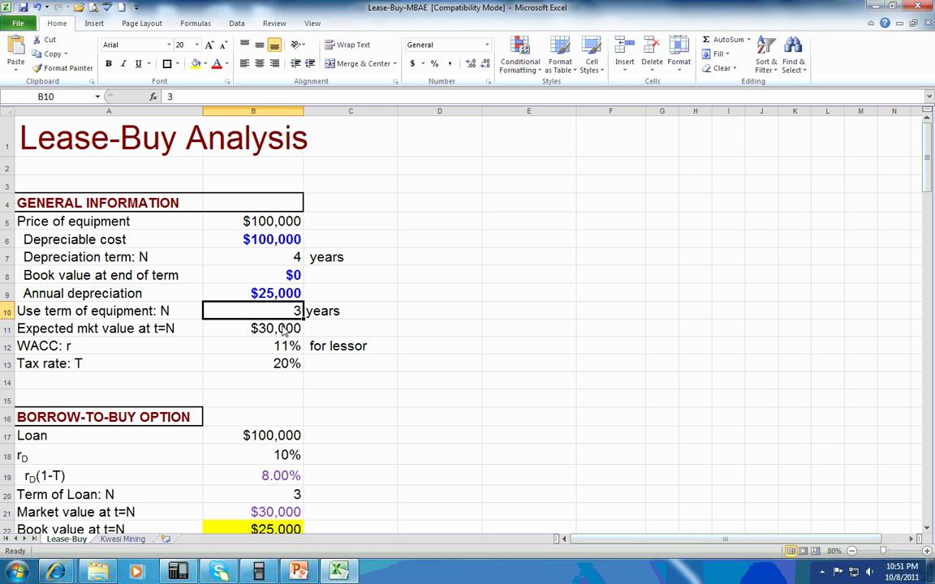
left_click(294, 333)
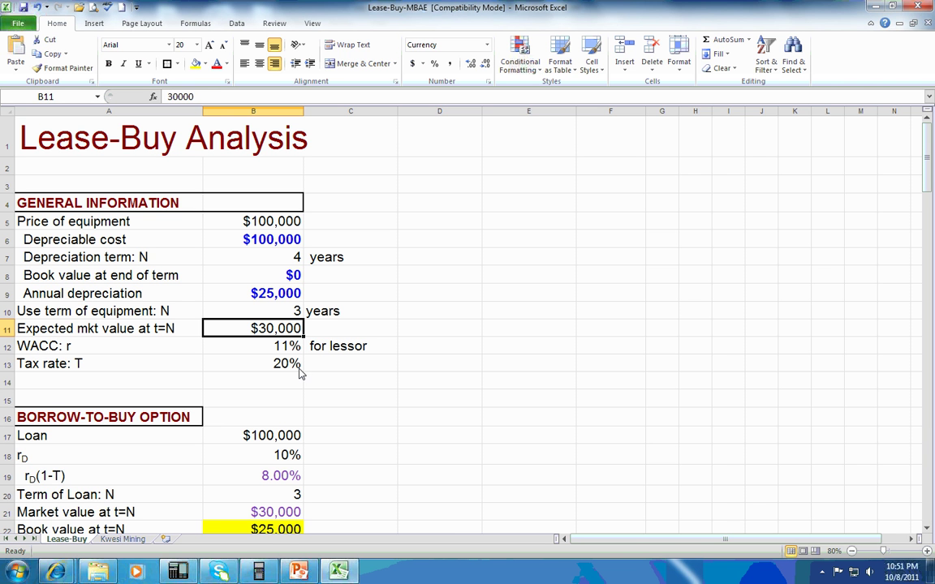
key("Down")
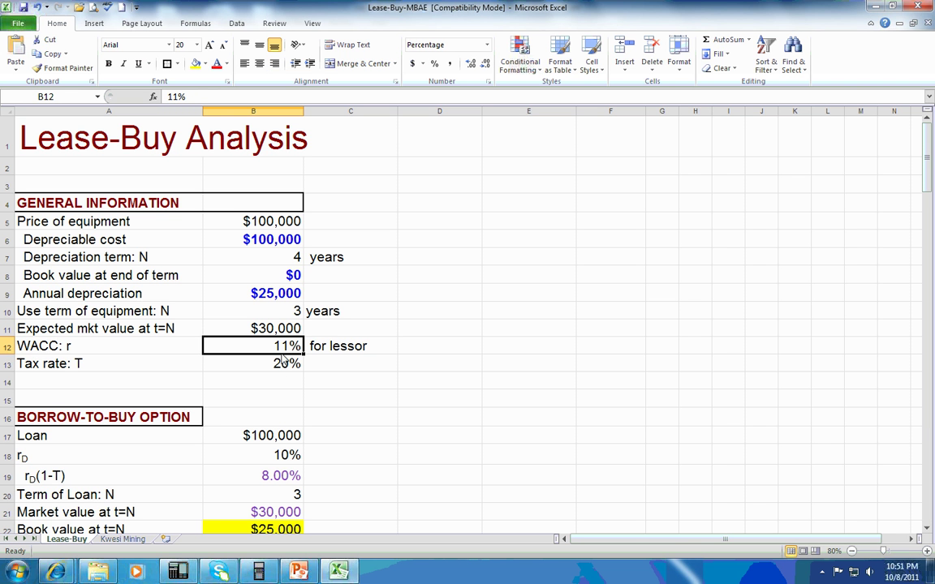
left_click(280, 367)
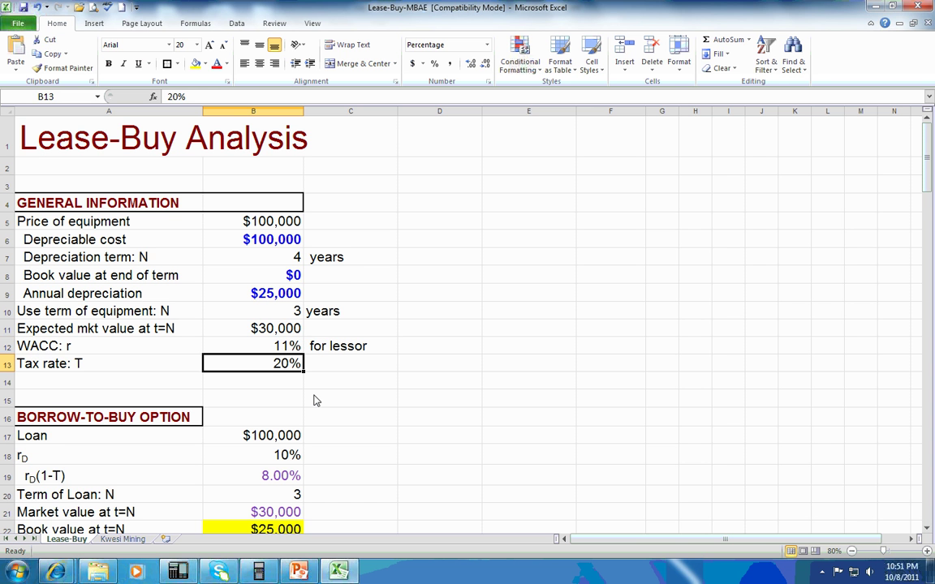
- Examine the Borrow-to-Buy Option inputs, from the loan and its pre- and after-tax rates through book value to maintenance
scroll(316, 400, "down", 3)
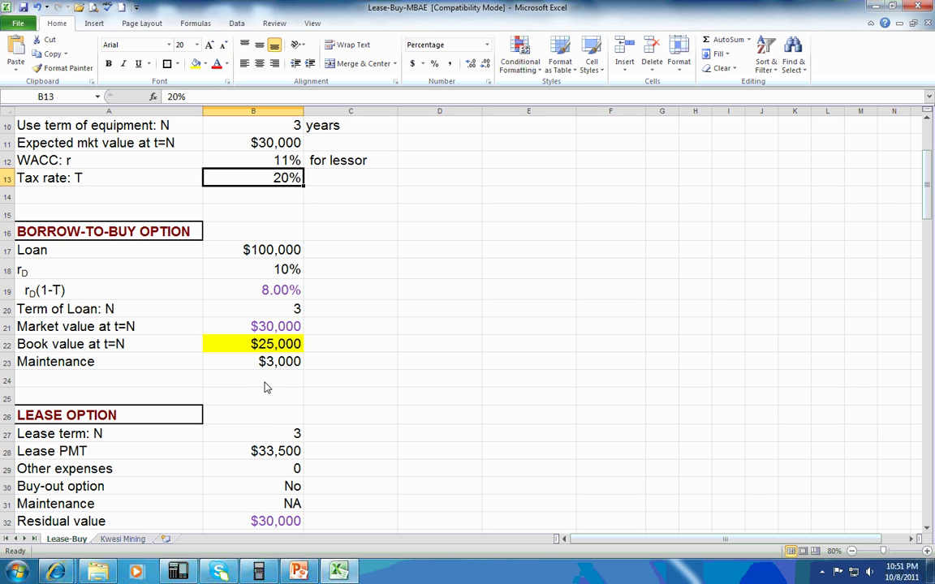
left_click_drag(929, 186, 930, 196)
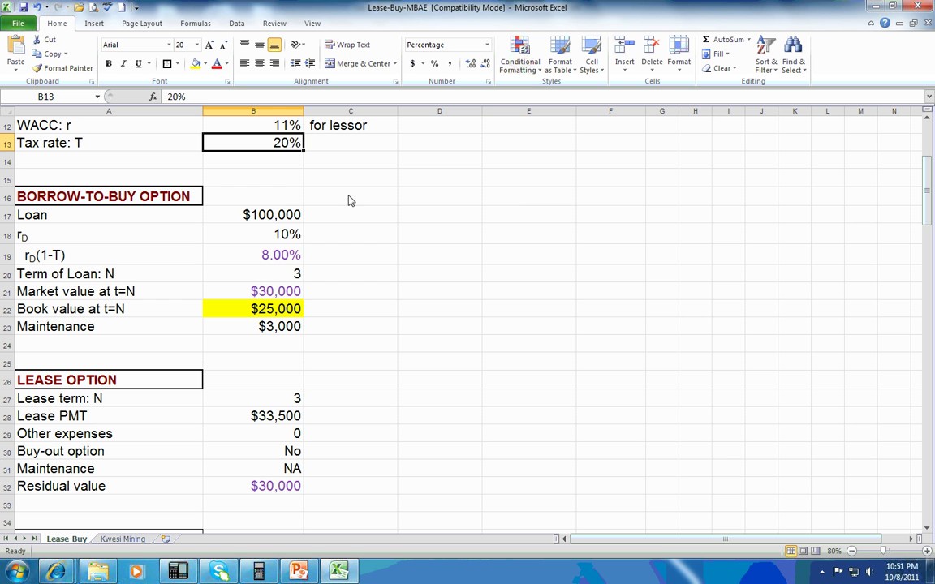
left_click(88, 205)
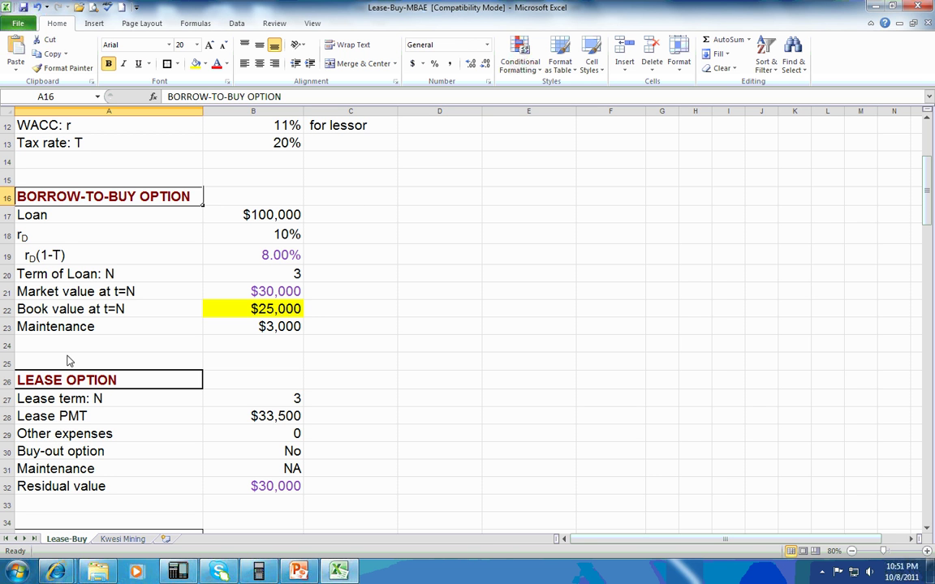
left_click(72, 383)
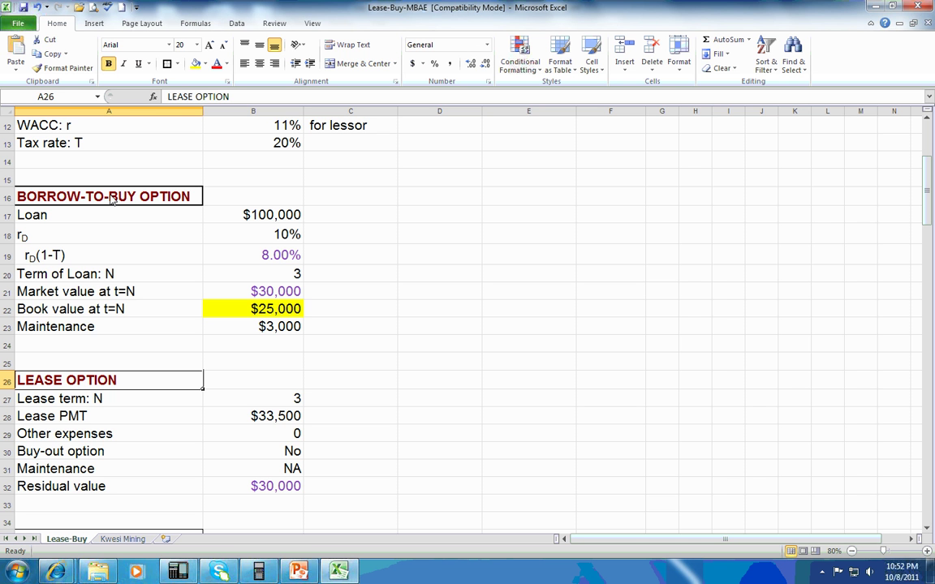
left_click(277, 214)
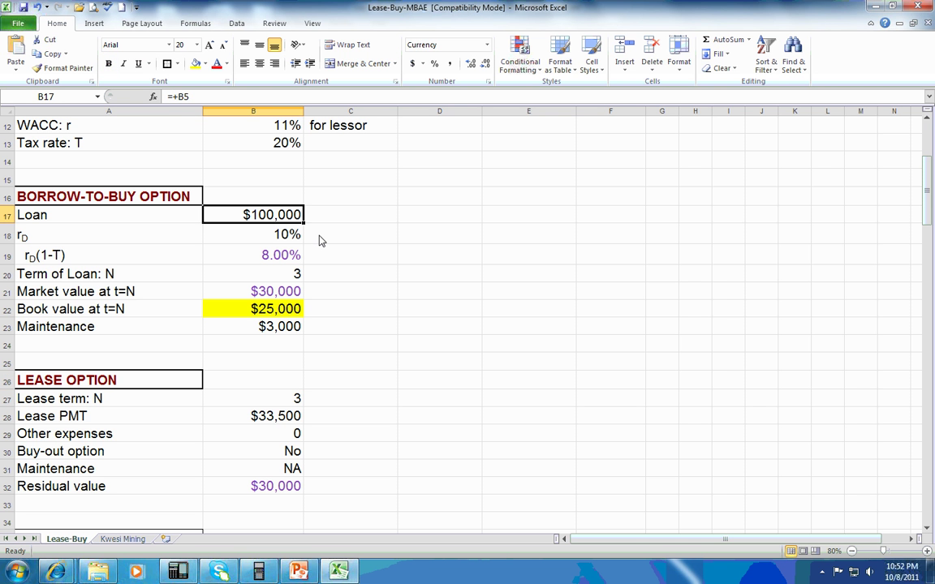
left_click(269, 227)
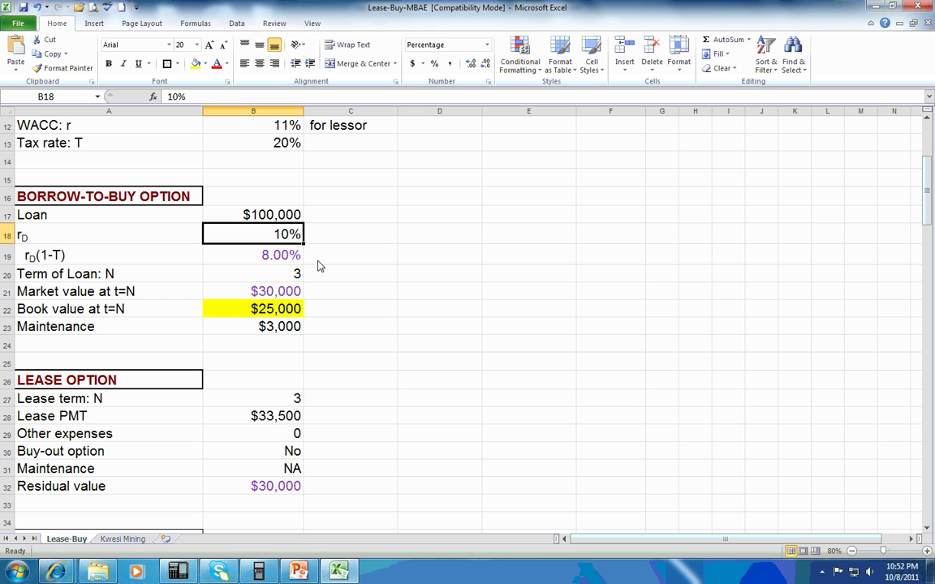
left_click(291, 258)
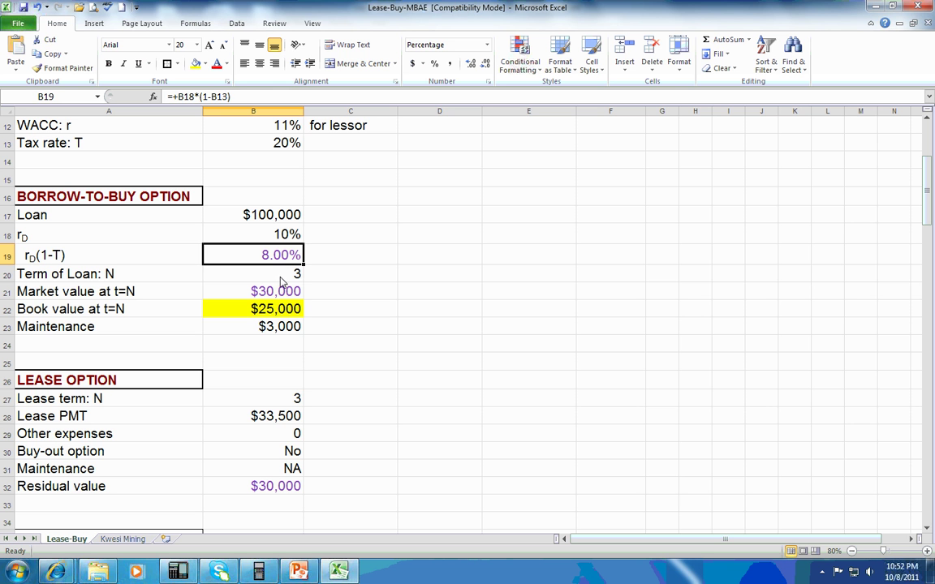
left_click(280, 273)
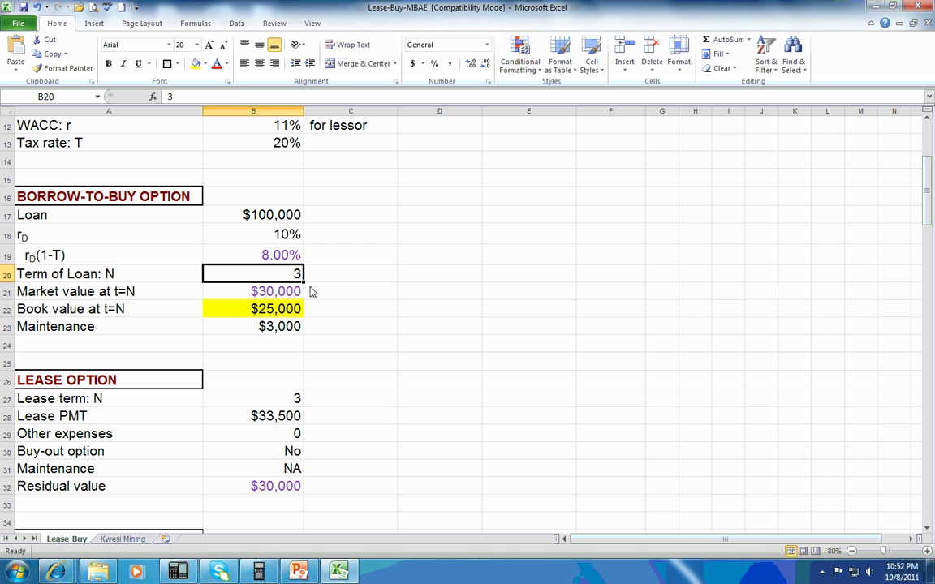
left_click(120, 294)
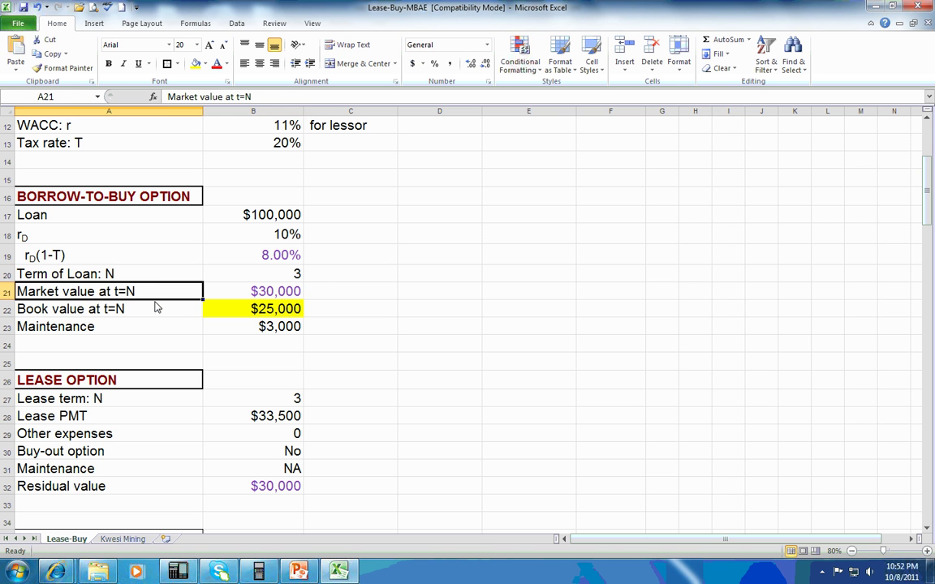
key("Right")
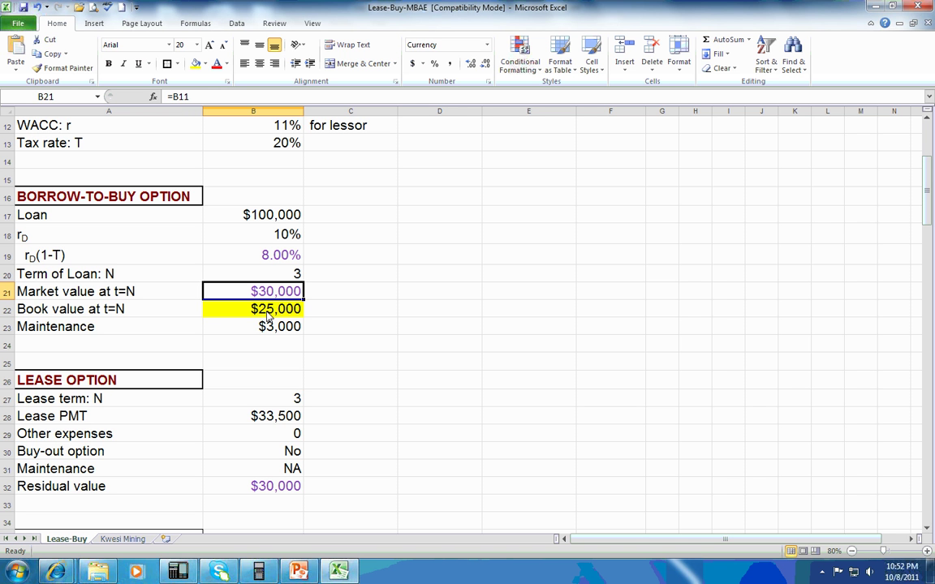
key("Down")
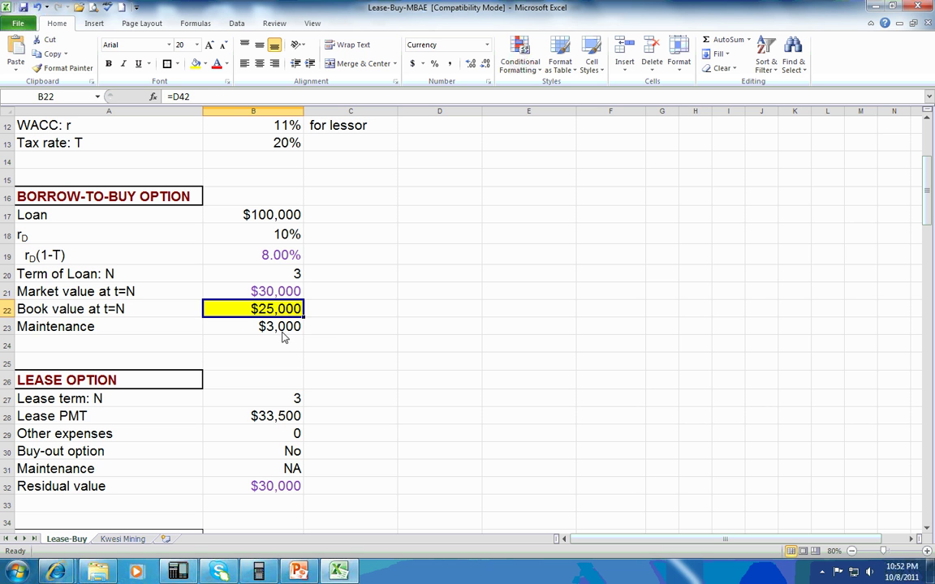
key("Down")
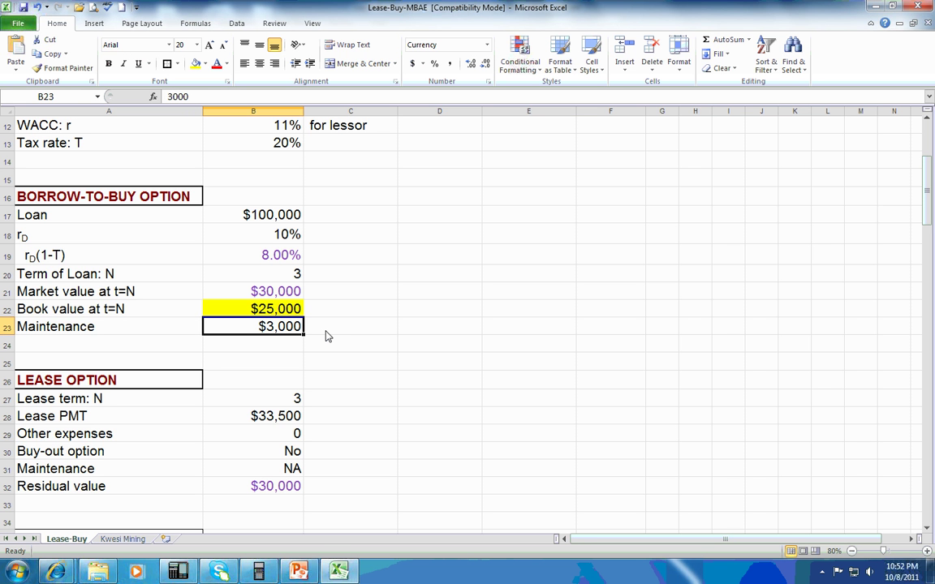
- Review the lease term, lease payment and buy-out option under Lease Option
scroll(327, 336, "down", 3)
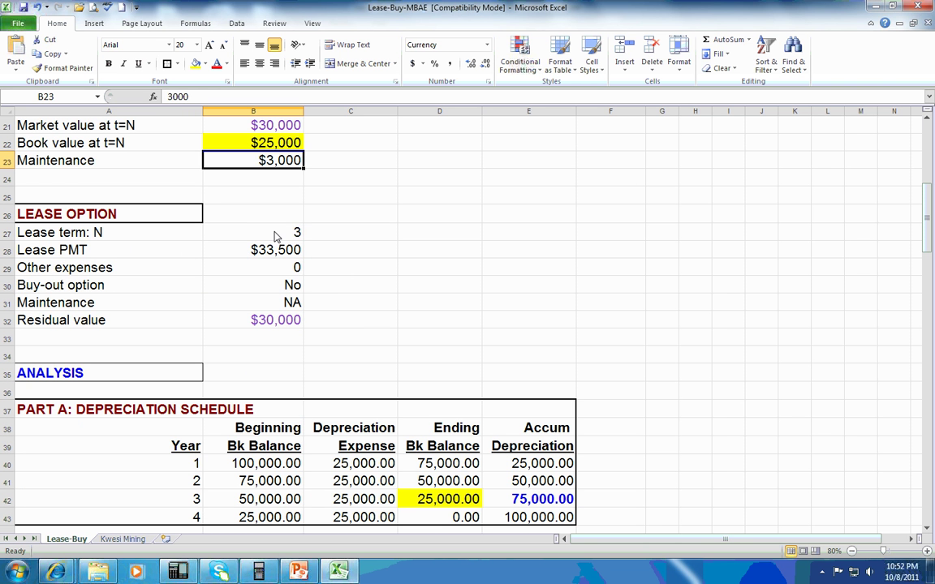
left_click(250, 227)
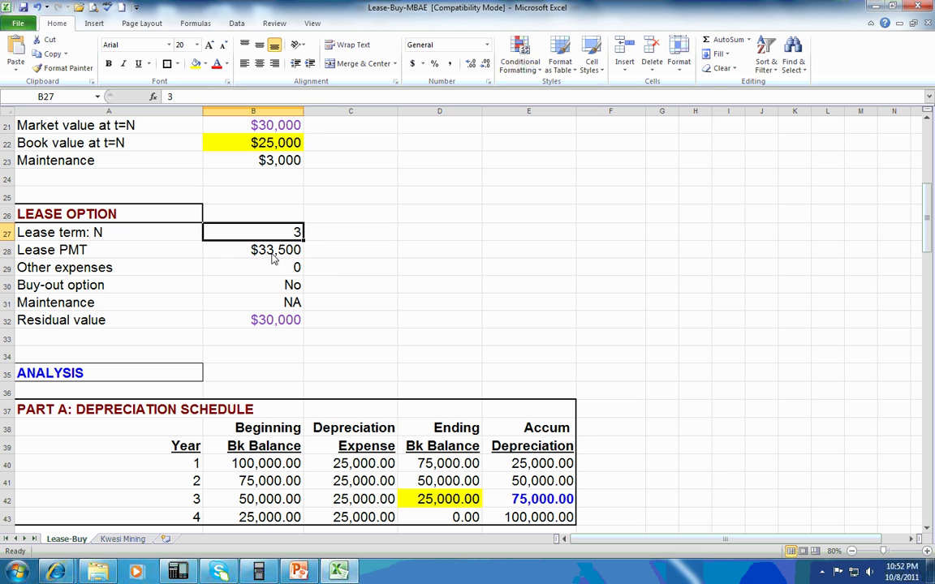
left_click(276, 254)
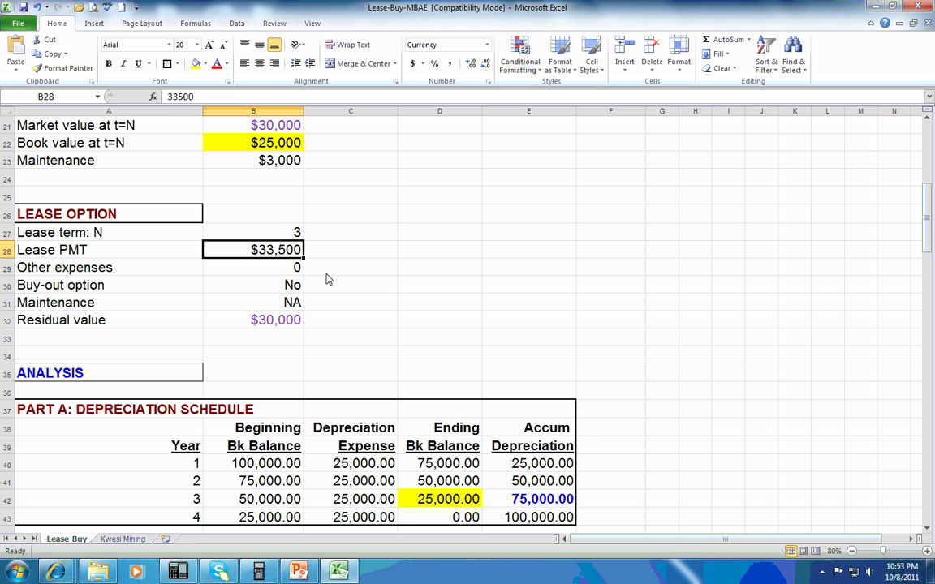
left_click(97, 290)
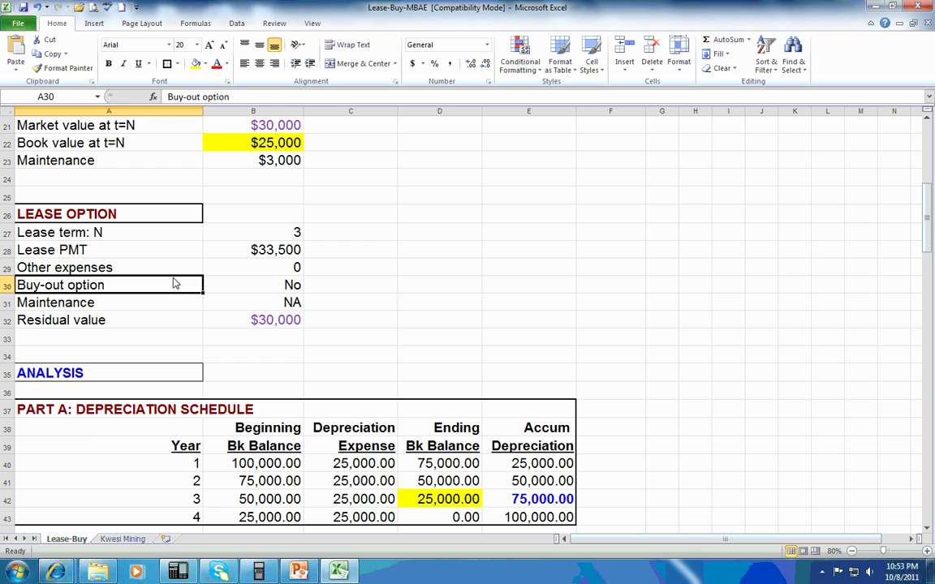
- Switch to the PowerPoint presentation and highlight the Mini Case sentence starting "Nevertheless" about using the equipment for only 3 years
left_click(300, 572)
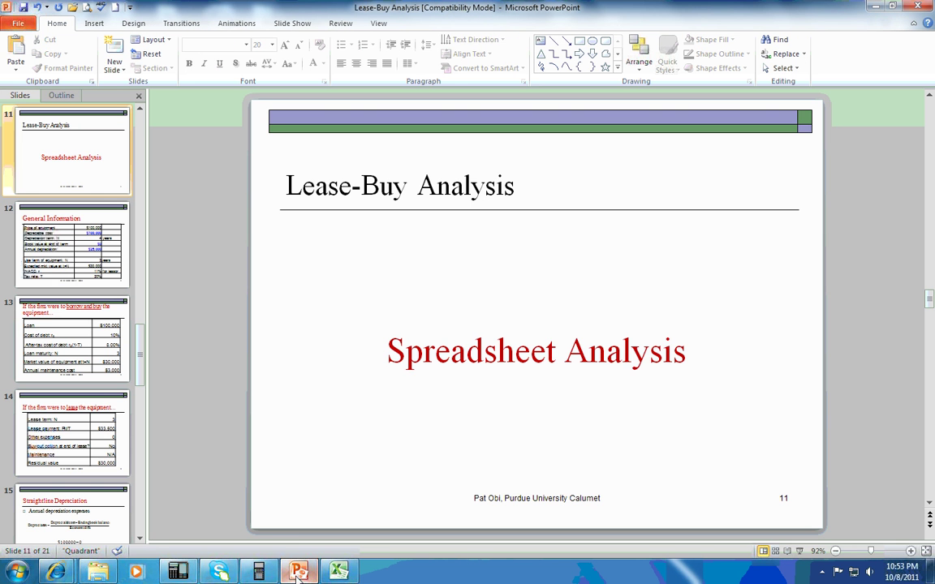
scroll(299, 539, "up", 1)
scroll(299, 539, "up", 2)
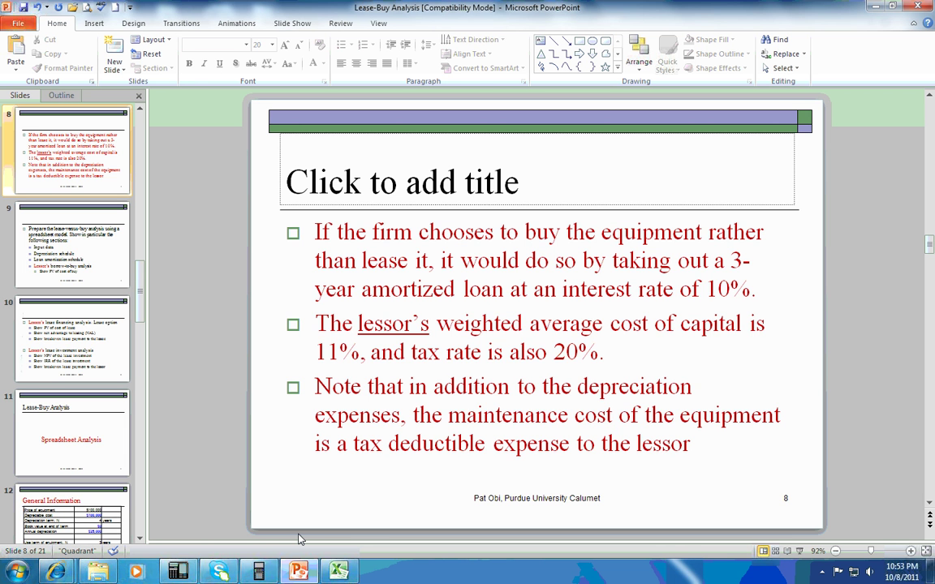
scroll(299, 539, "up", 2)
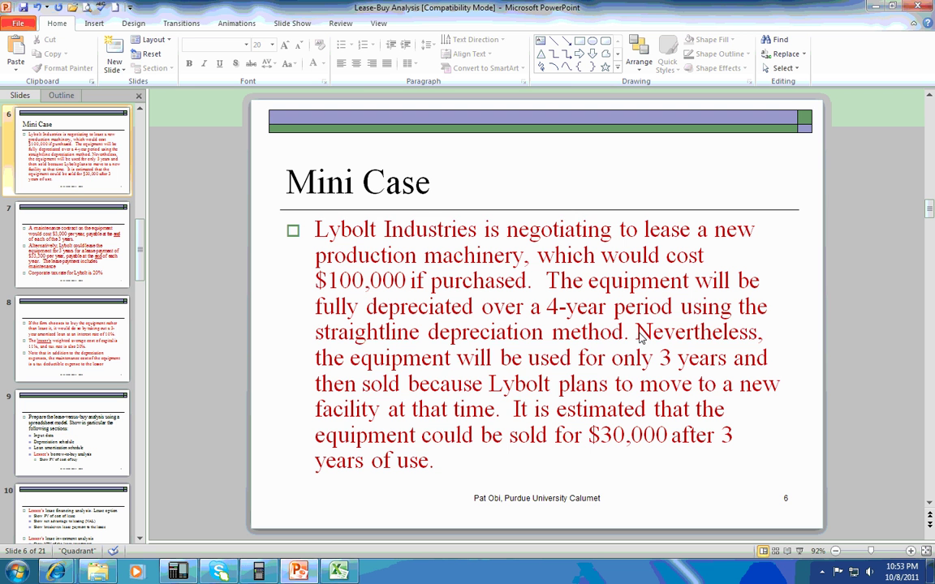
left_click_drag(639, 337, 648, 380)
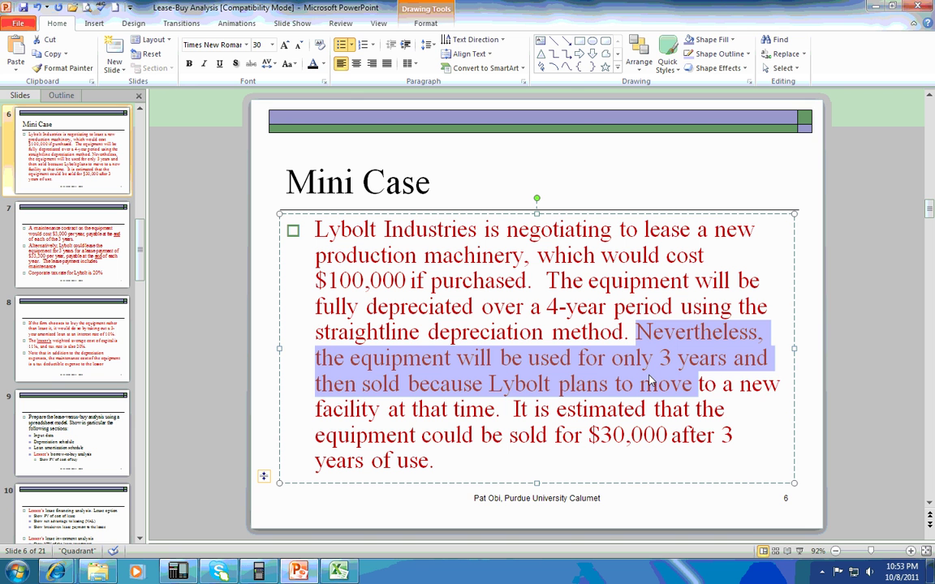
left_click_drag(649, 381, 501, 412)
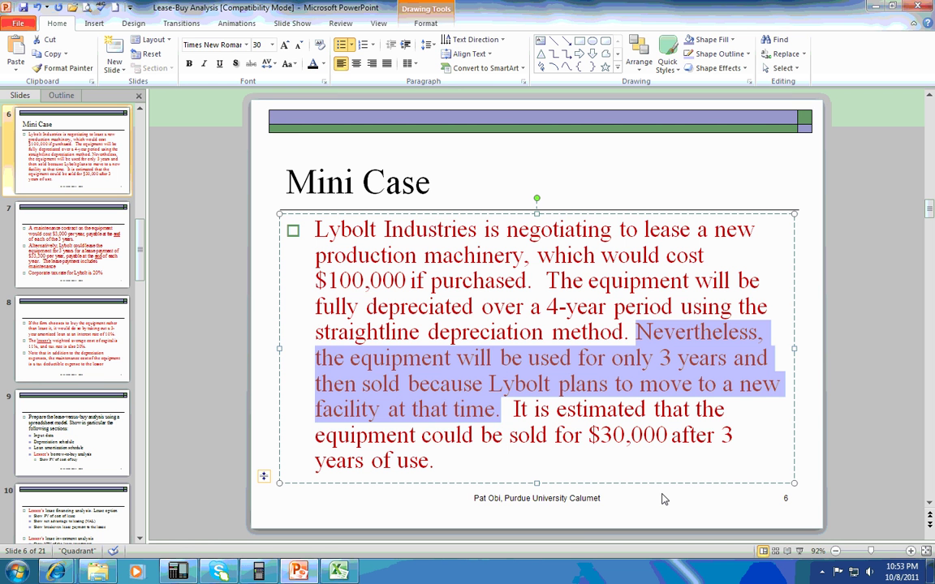
- Return to the Excel workbook and check the lease's buy-out option, maintenance and residual value, comparing the latter with the market value at t=N
left_click(338, 572)
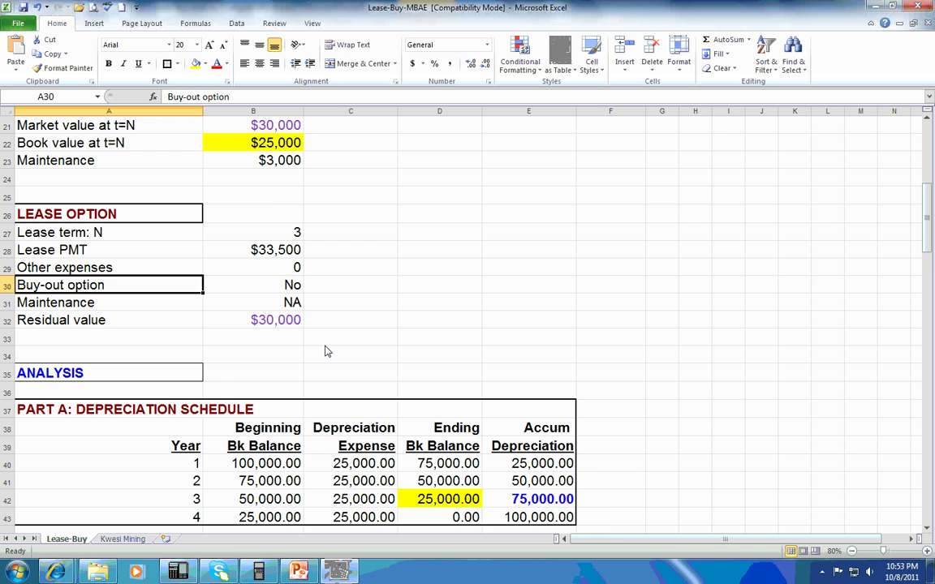
scroll(324, 351, "down", 1)
left_click(280, 232)
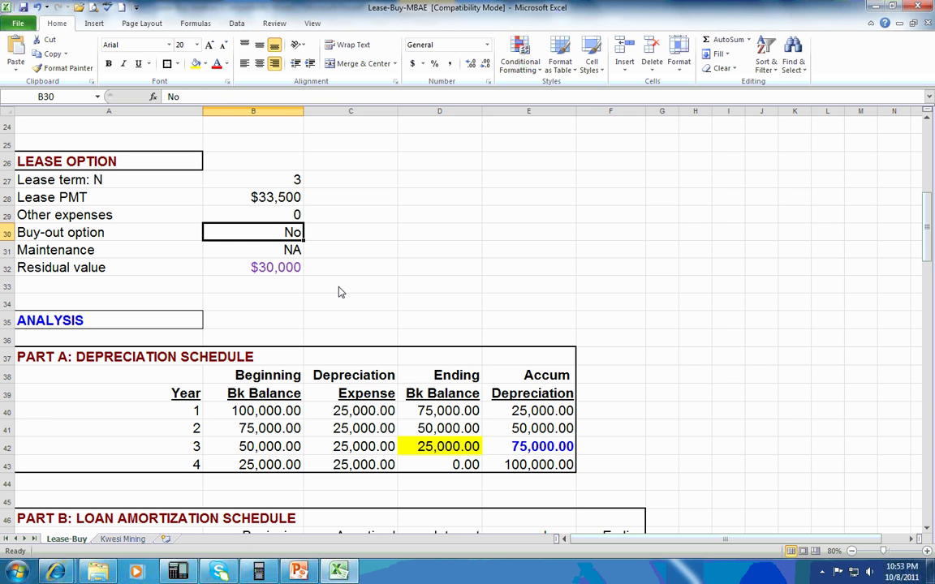
key("Down")
key("Down")
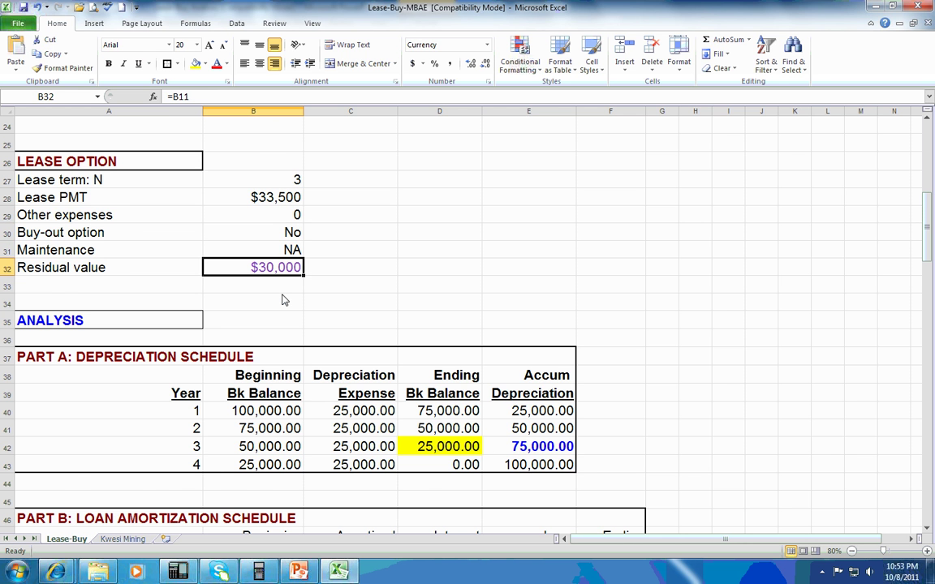
scroll(282, 300, "up", 2)
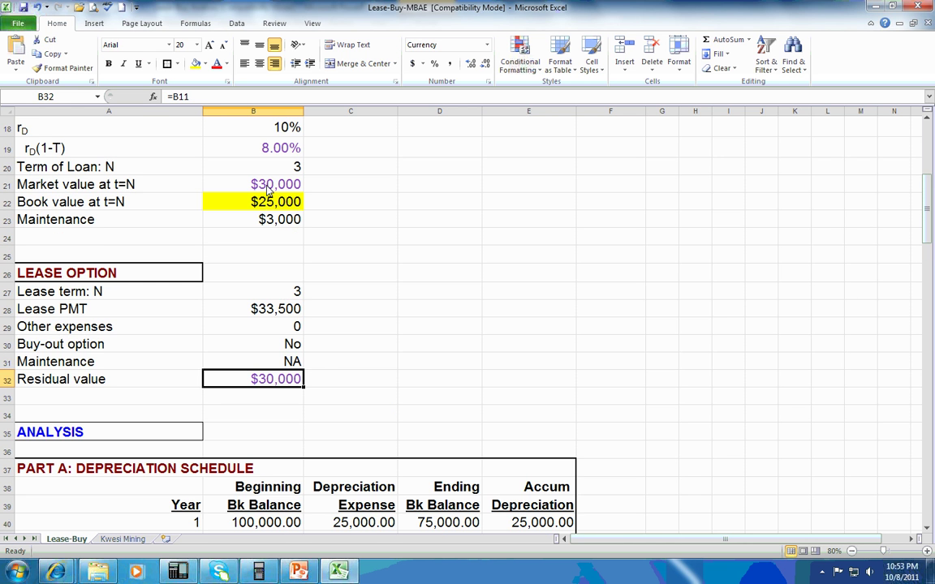
left_click(267, 188)
left_click(277, 381)
- Examine the four years' depreciation expenses and the year 3 ending book balance, and compare that balance with the market value at t=N
scroll(278, 387, "down", 4)
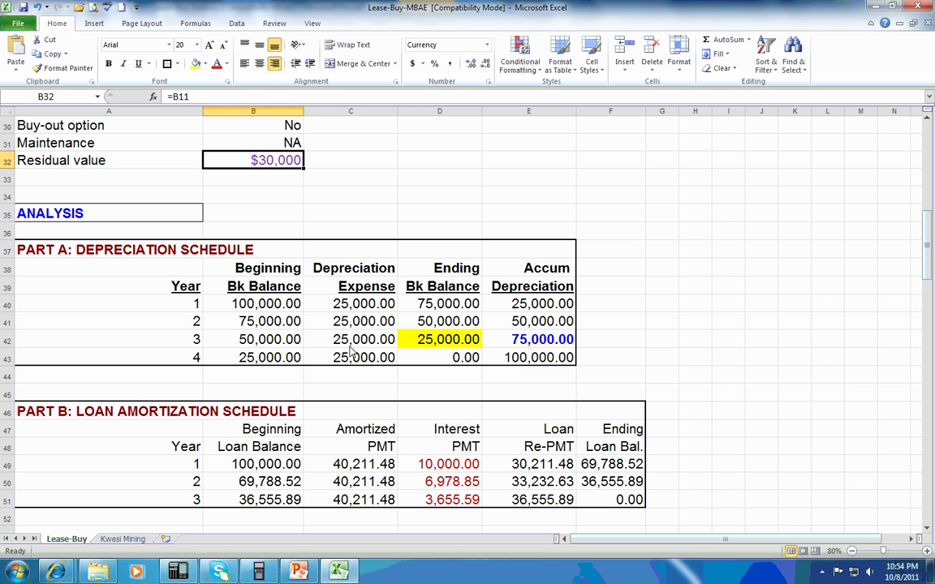
left_click_drag(357, 305, 354, 360)
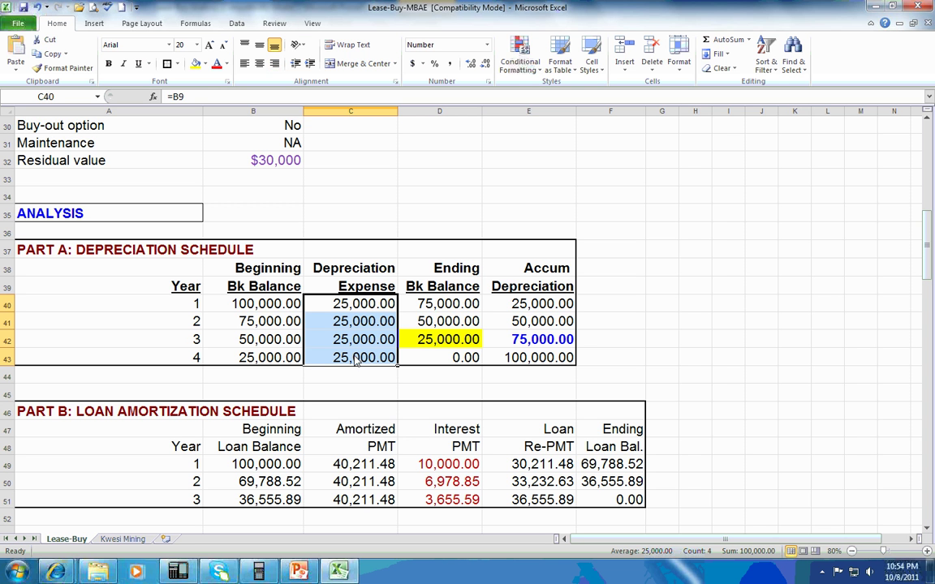
left_click(422, 344)
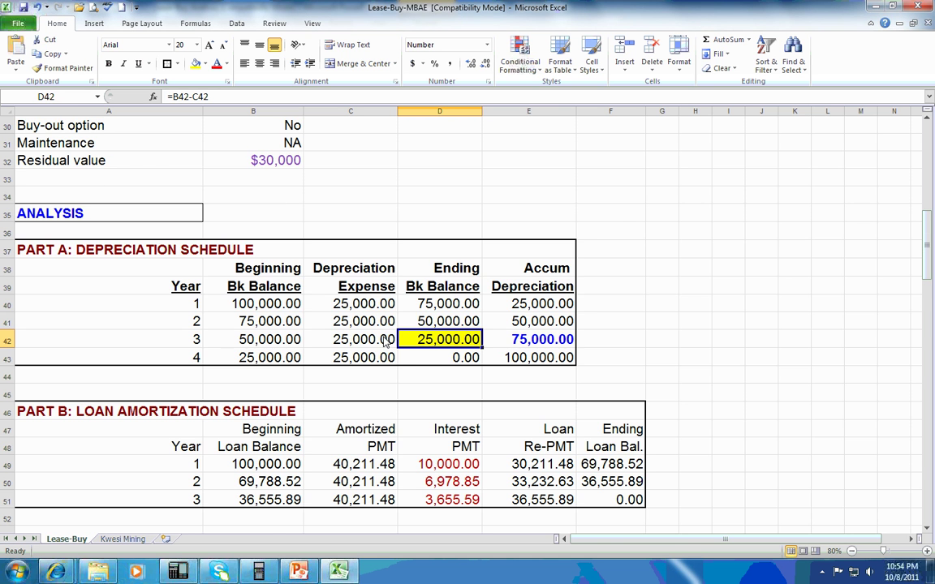
scroll(386, 342, "up", 4)
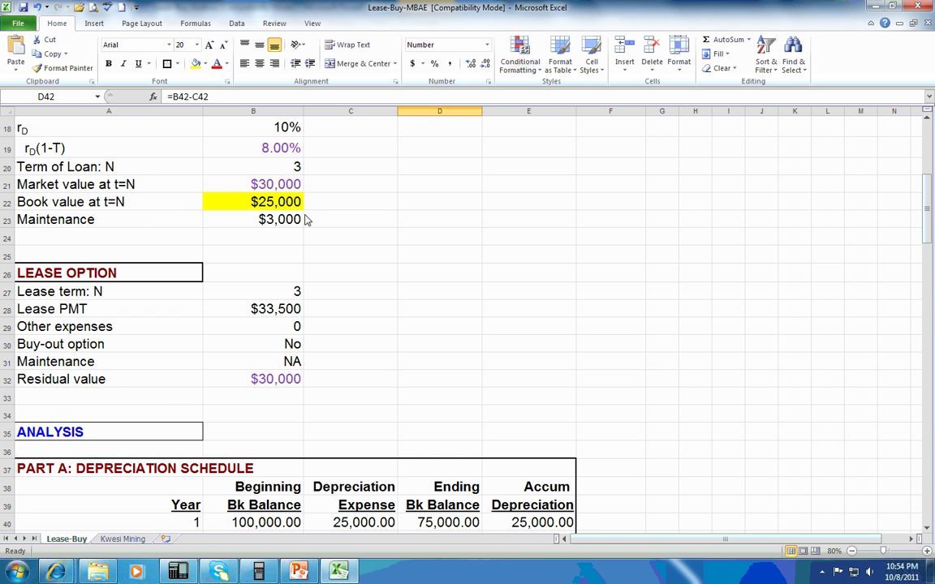
left_click(270, 188)
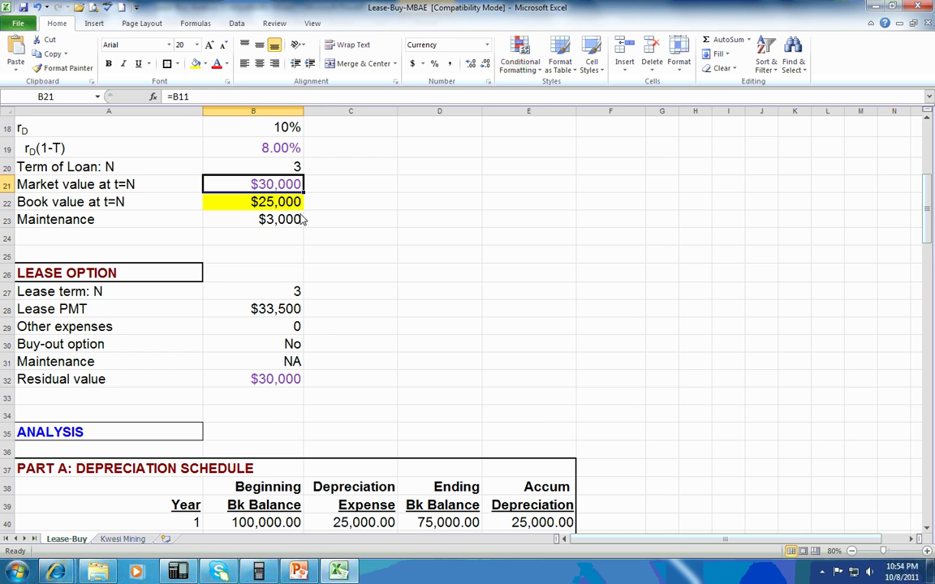
- Check the formula behind the year 3 ending book balance in the depreciation schedule
scroll(354, 275, "down", 3)
scroll(354, 276, "up", 1)
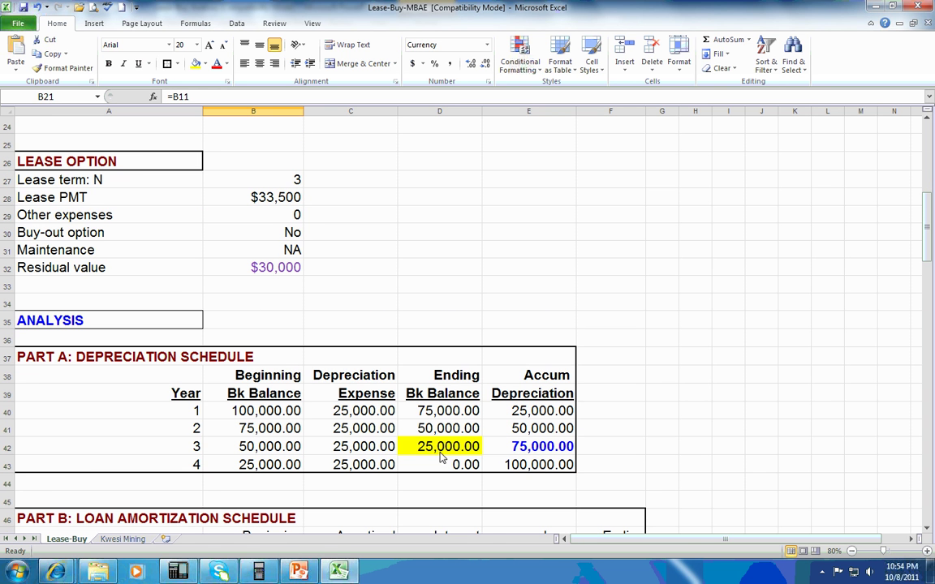
left_click(402, 445)
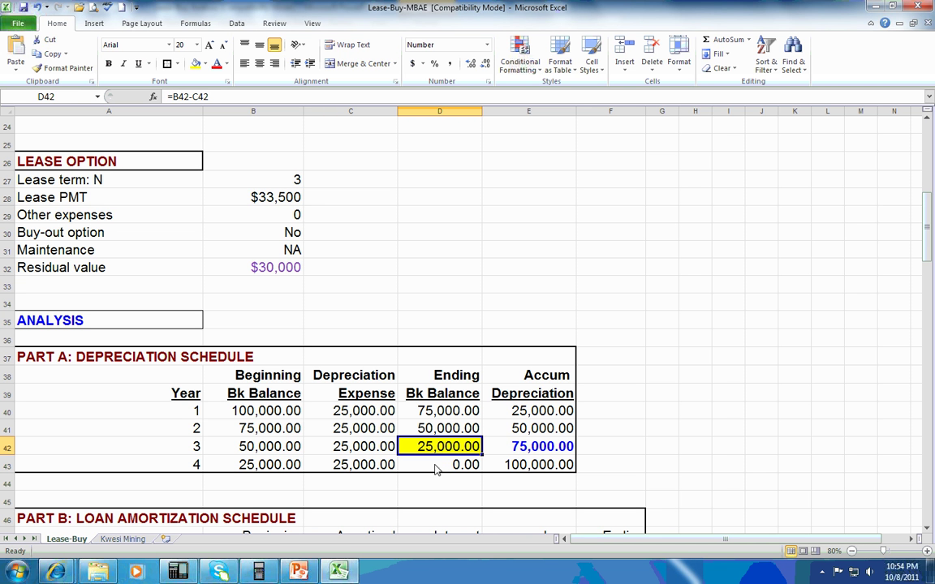
scroll(436, 479, "down", 4)
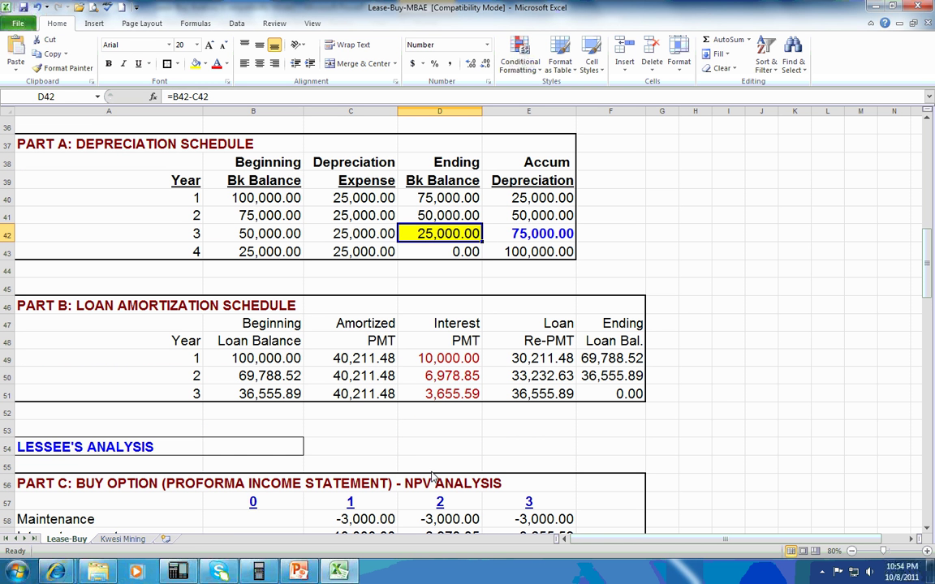
left_click(357, 413)
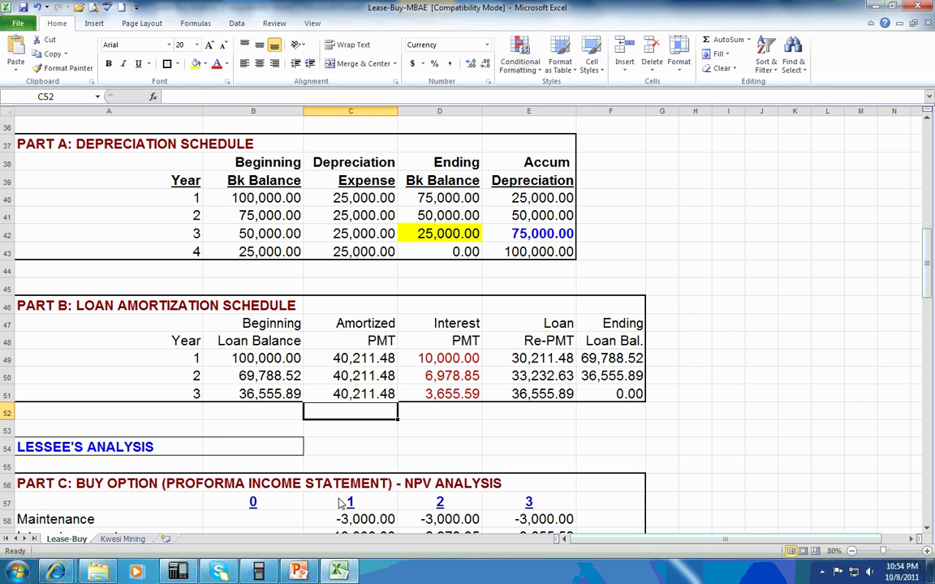
type("PMT")
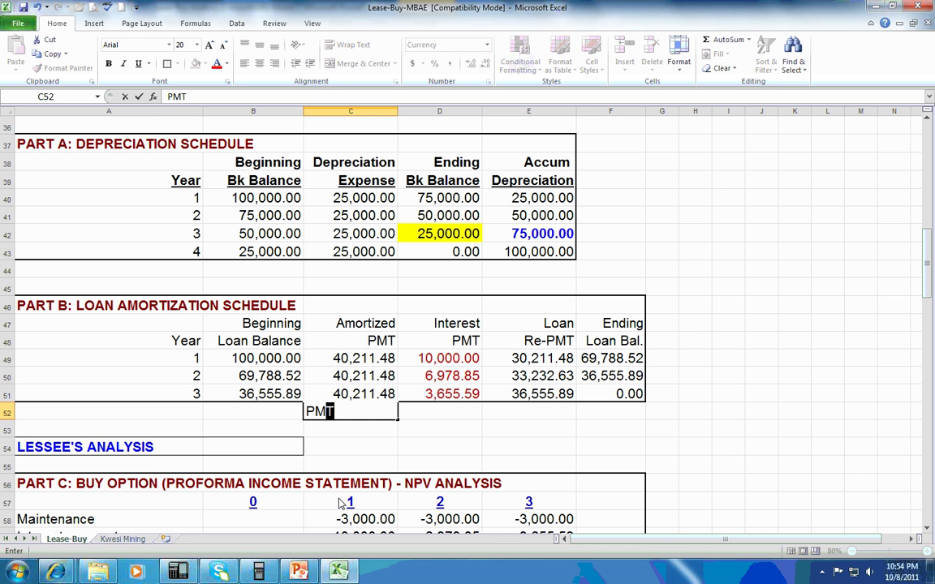
type("(")
key("Escape")
- Calculate the loan payment in C52 with =PMT(B18,B20,-B17), using the loan's rate, term and amount
type("=PMT")
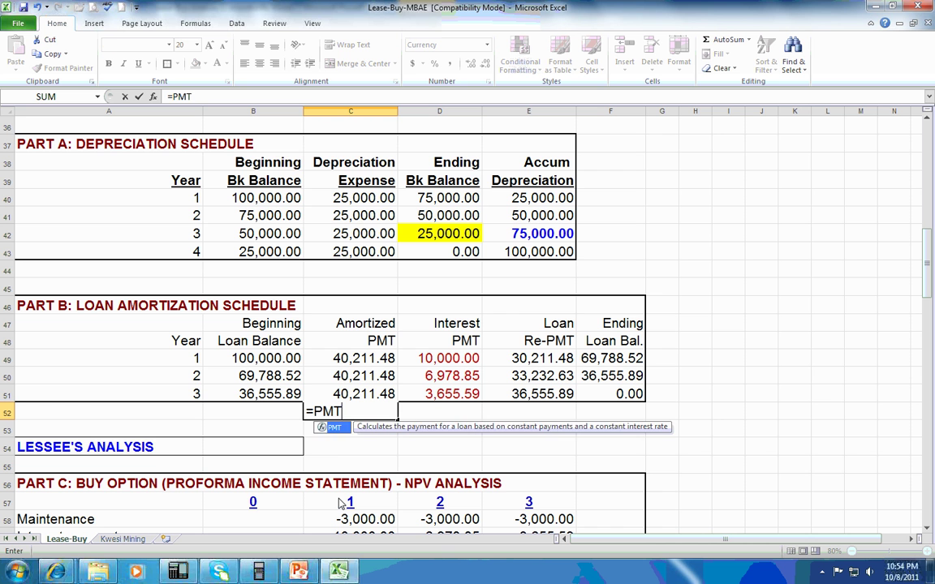
type("(")
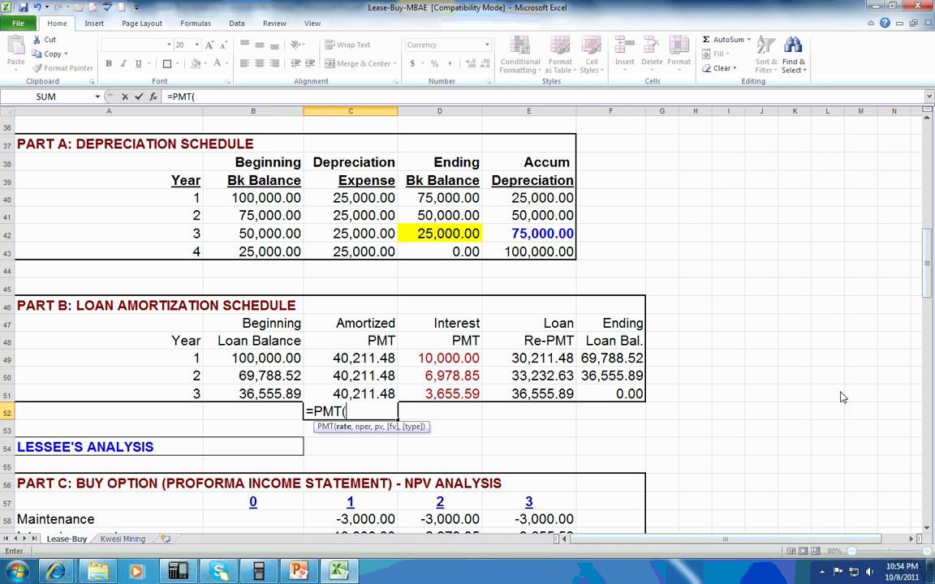
scroll(781, 375, "up", 7)
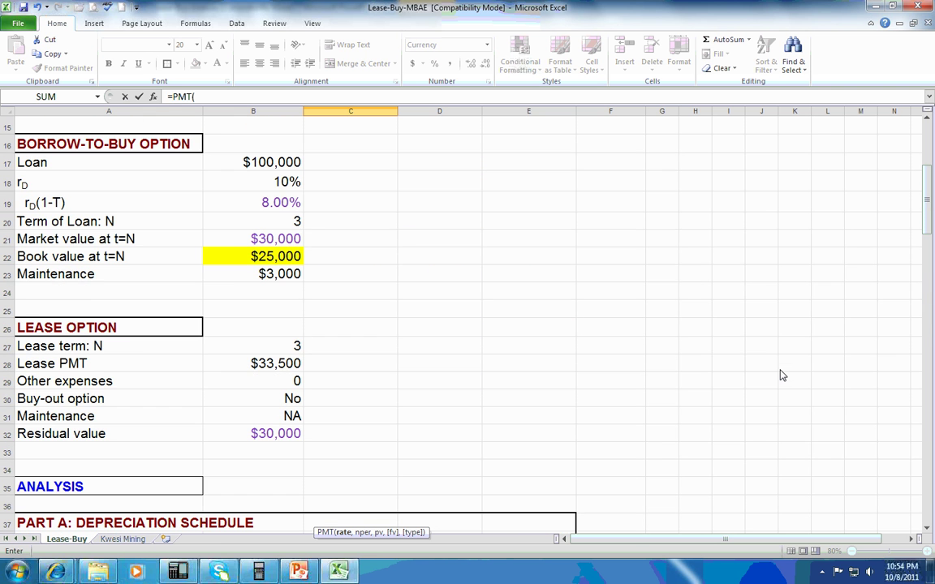
left_click(294, 183)
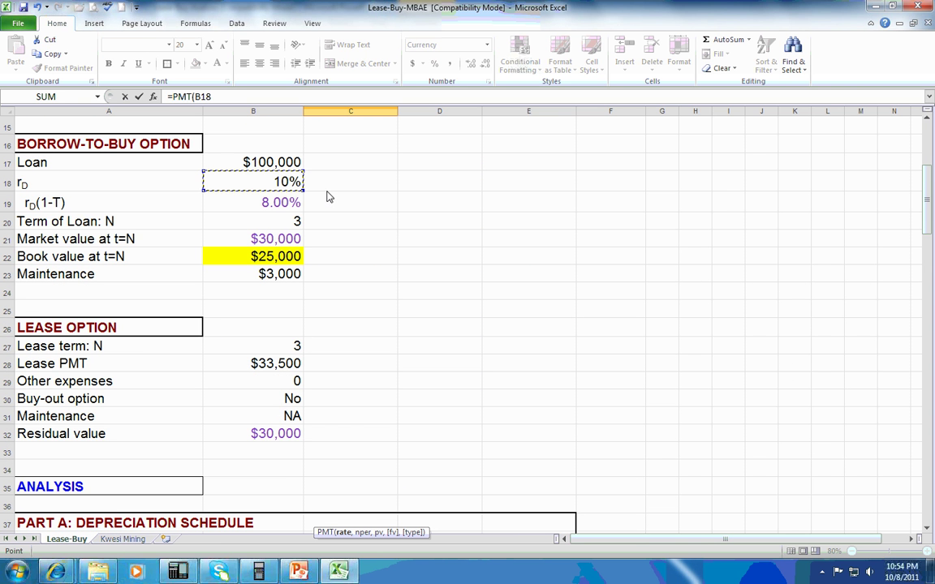
type(",")
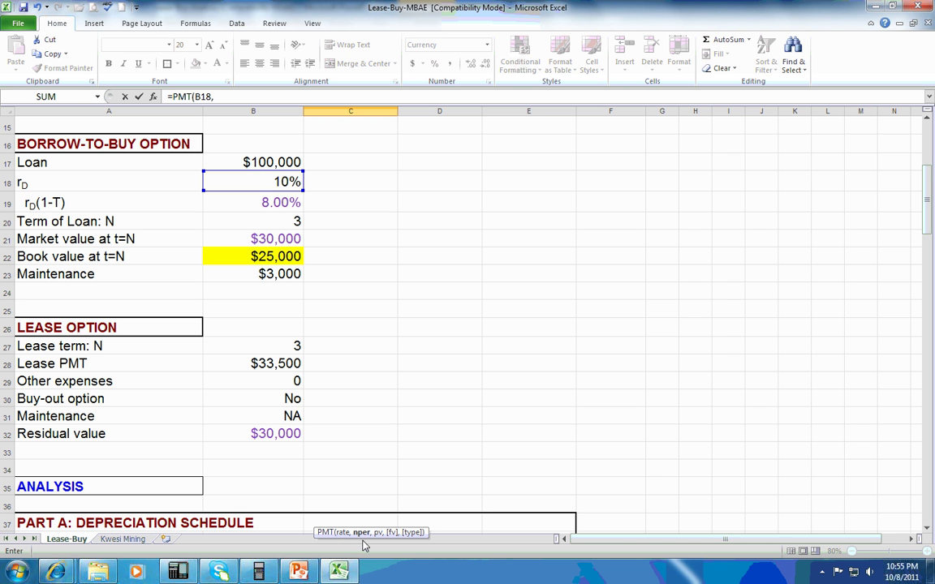
left_click(276, 220)
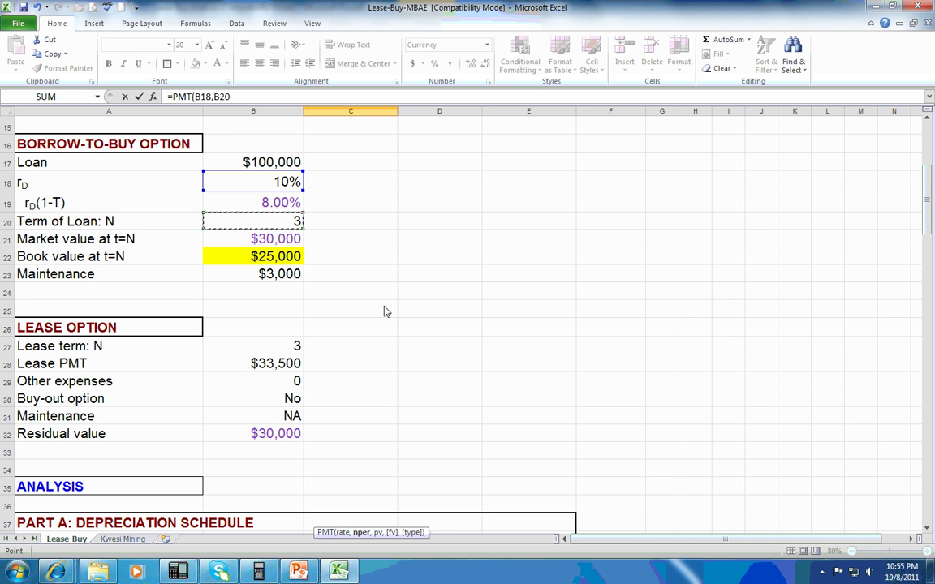
type(",-")
left_click(255, 160)
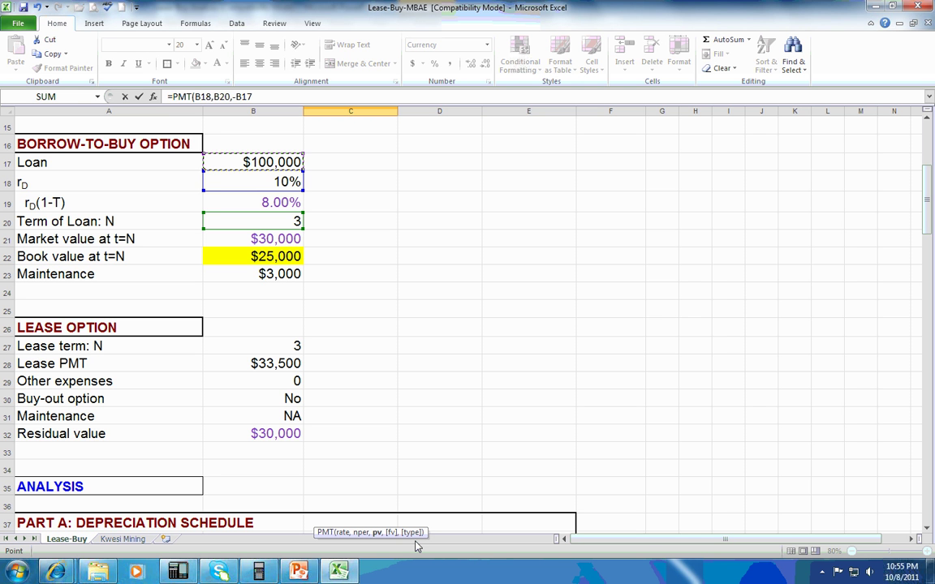
type(")")
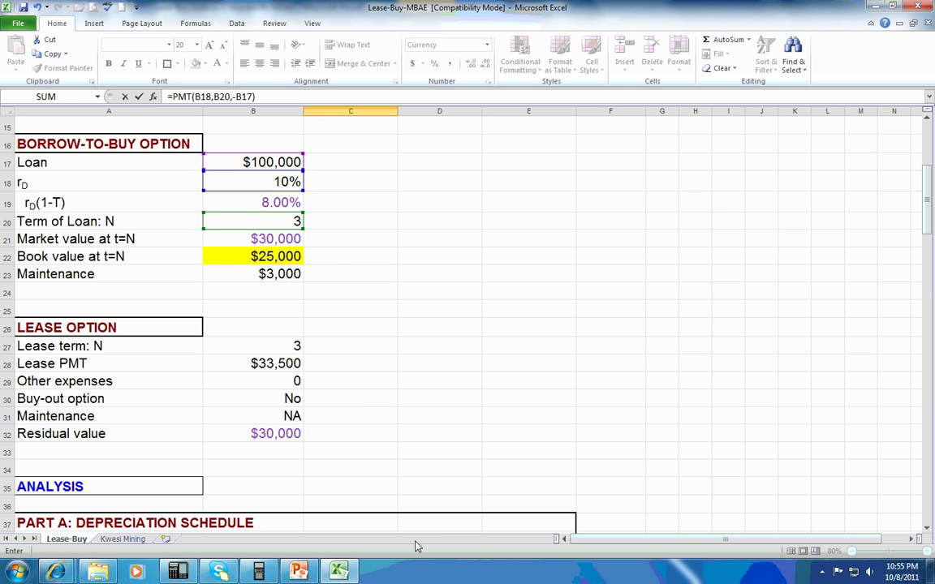
key("Return")
- Compare the test payment in C52 with the schedule's three amortized payments, and clear the test cell
left_click(365, 501)
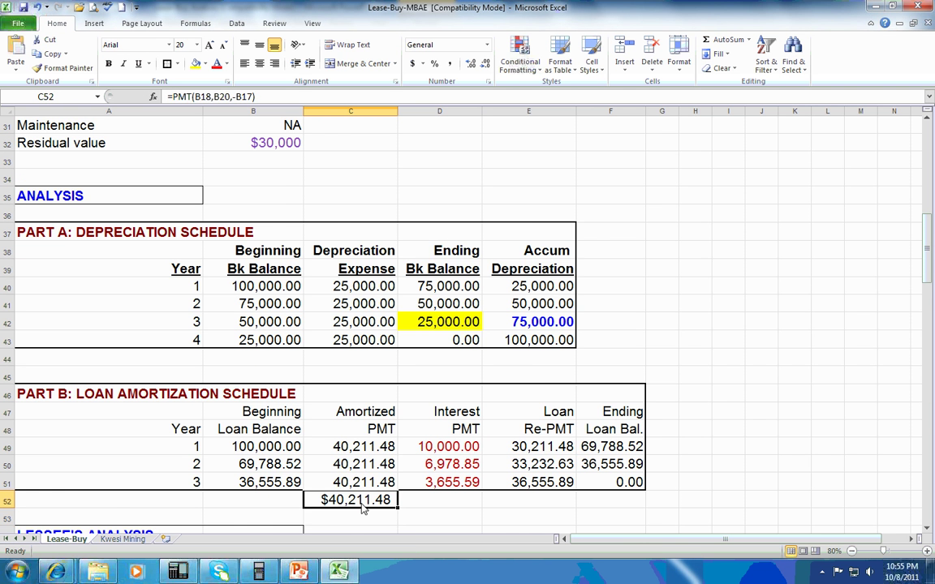
scroll(389, 487, "down", 1)
left_click_drag(371, 393, 371, 432)
left_click(368, 452)
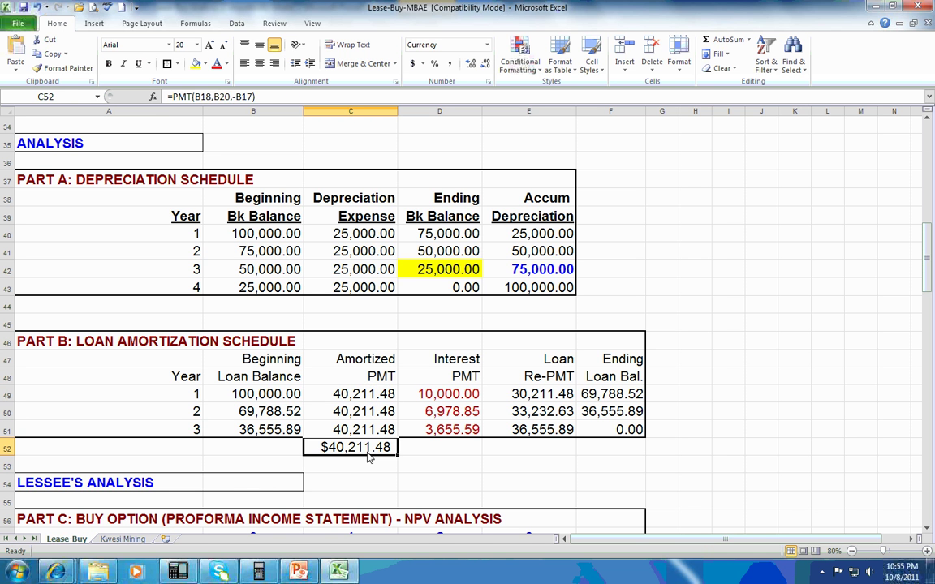
key("Delete")
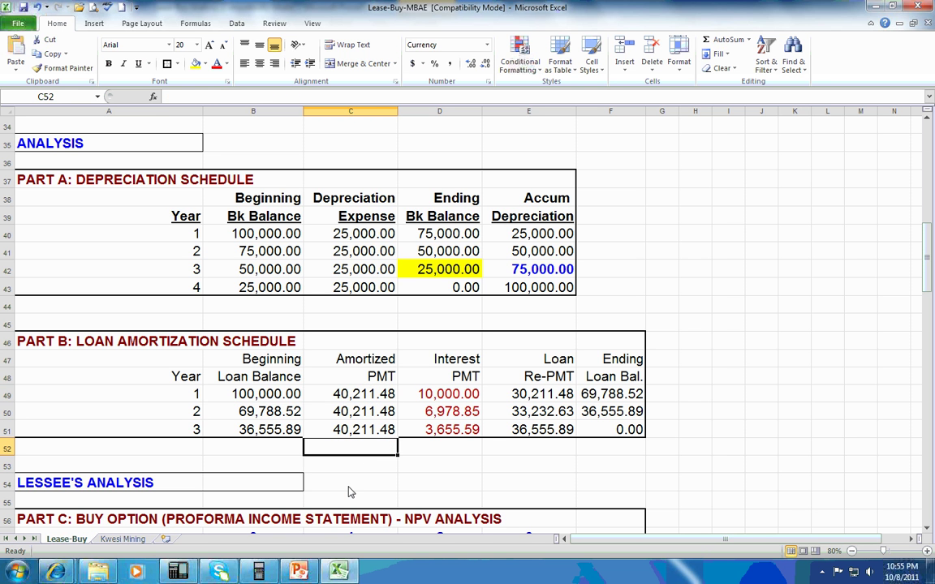
- Examine the interest, loan repayment and amortized payment amounts for years 1 to 3 in the loan amortization schedule
left_click_drag(442, 394, 442, 427)
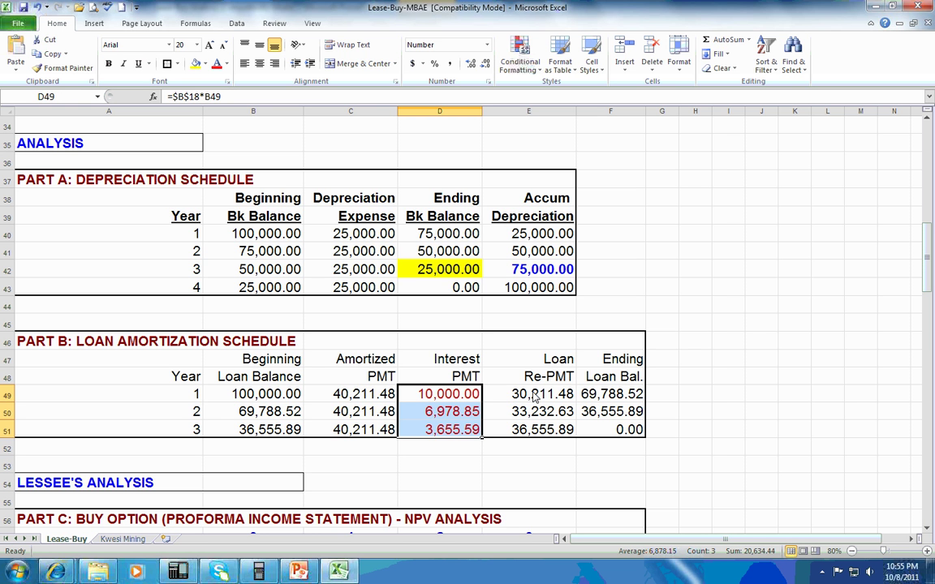
left_click_drag(534, 395, 535, 437)
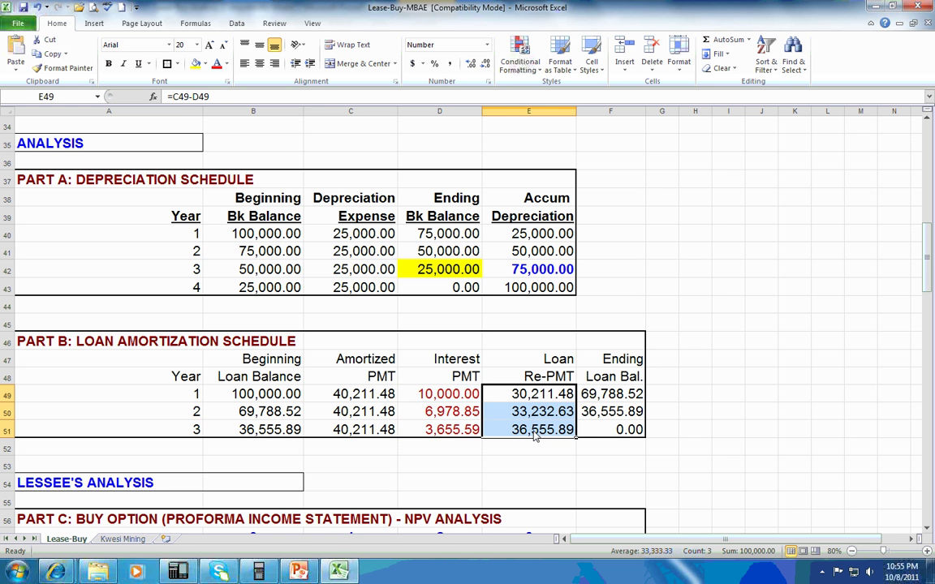
left_click_drag(438, 395, 531, 431)
left_click_drag(341, 395, 361, 434)
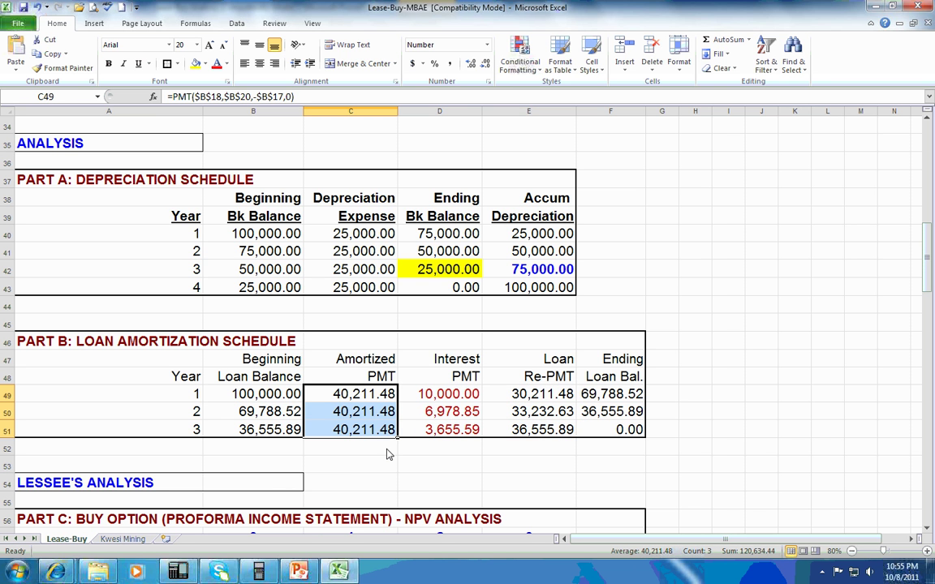
left_click(387, 452)
- Review the maintenance and interest payment rows in Part C, and trace the interest back to the loan amortization schedule
scroll(387, 454, "down", 5)
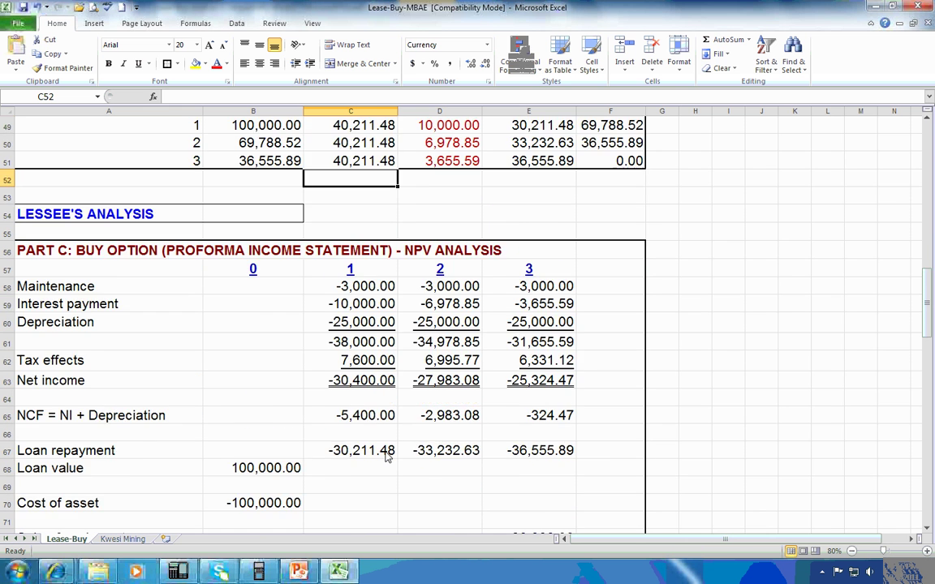
scroll(387, 457, "down", 1)
scroll(387, 457, "down", 1)
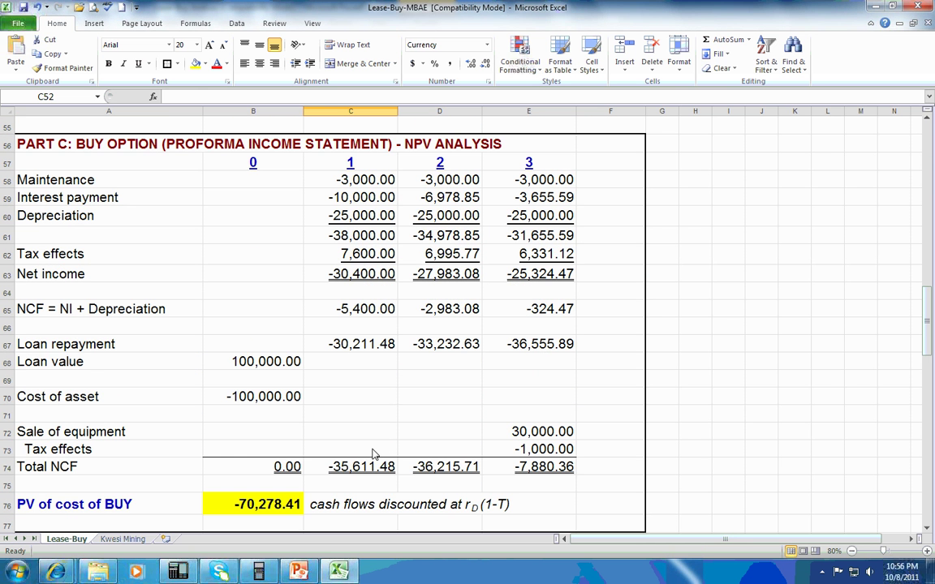
left_click_drag(121, 180, 497, 177)
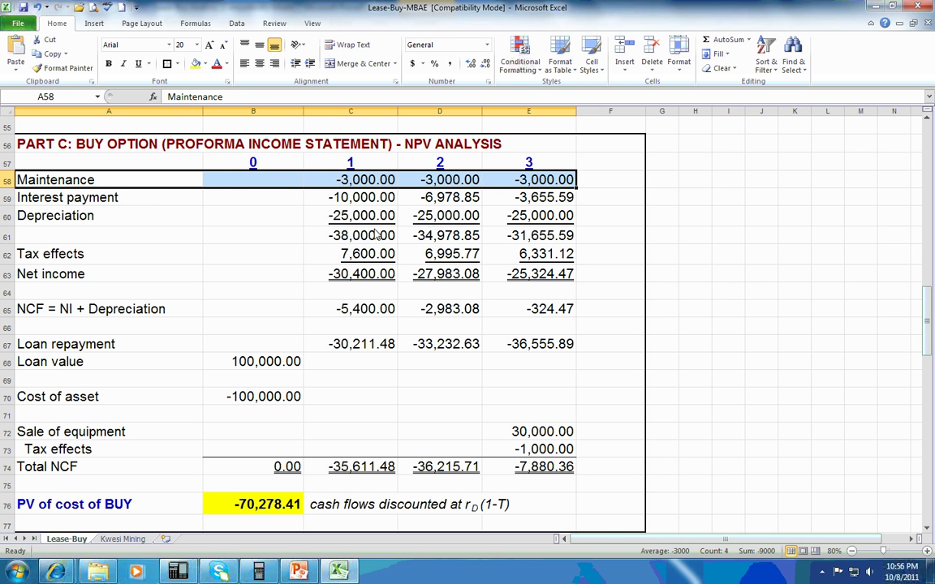
left_click_drag(151, 199, 499, 199)
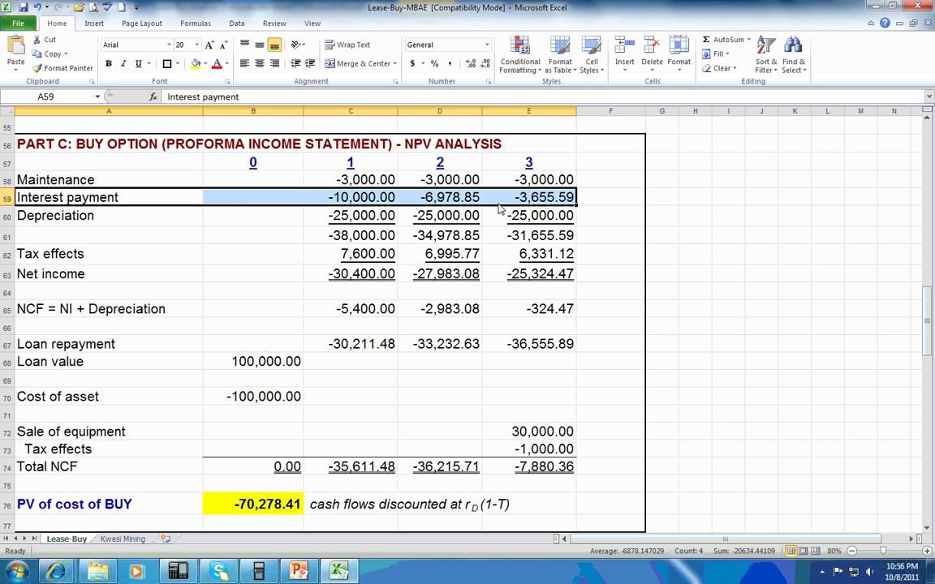
left_click_drag(321, 197, 503, 201)
scroll(533, 218, "up", 5)
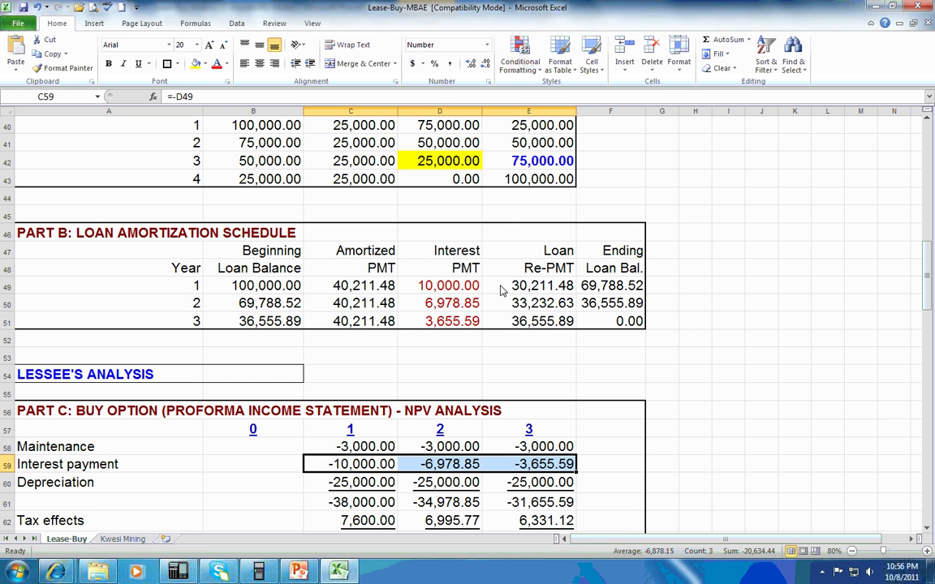
left_click_drag(442, 285, 445, 324)
- Review the Part C depreciation row and trace it to the year 1 to 3 depreciation expenses in Part A
scroll(445, 324, "down", 3)
left_click_drag(126, 322, 503, 324)
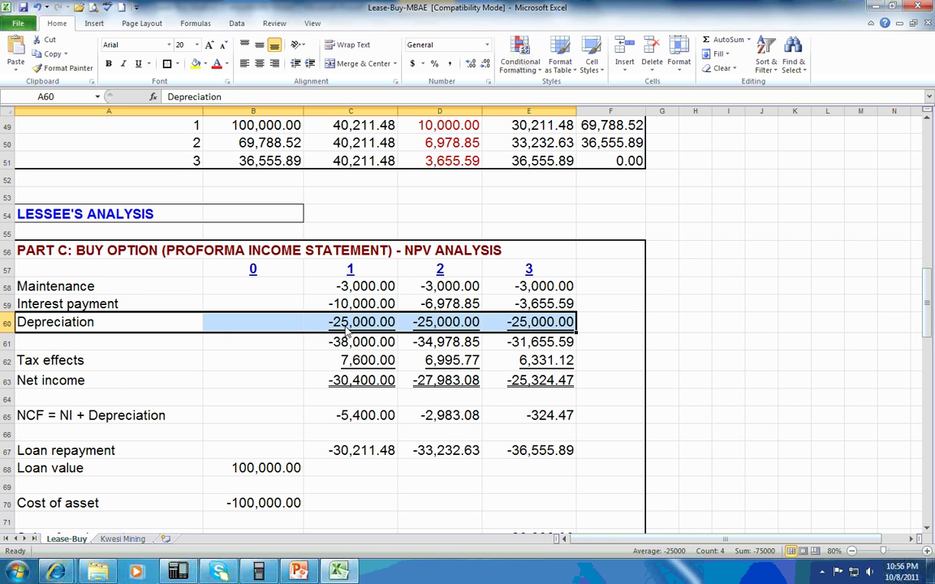
left_click_drag(347, 329, 526, 331)
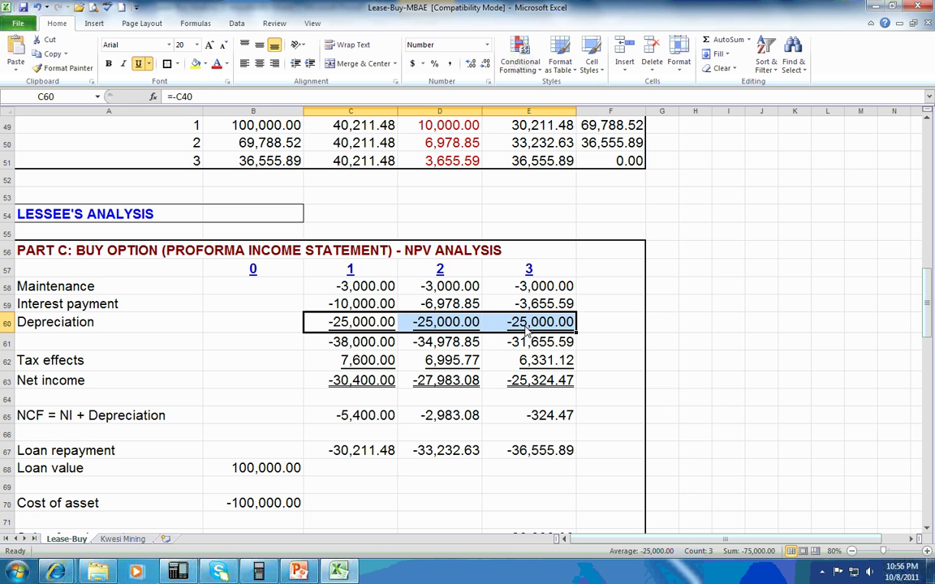
scroll(488, 335, "up", 4)
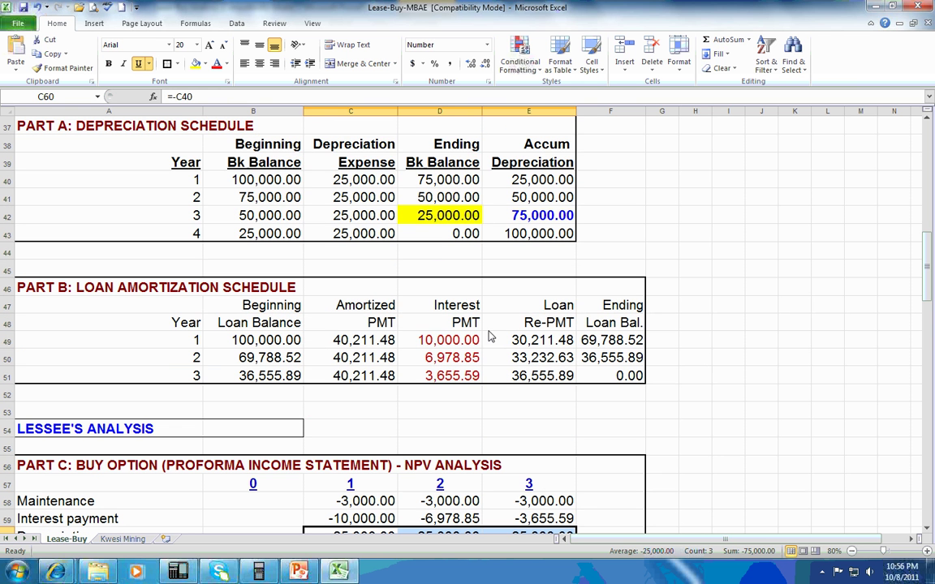
left_click_drag(328, 170, 361, 217)
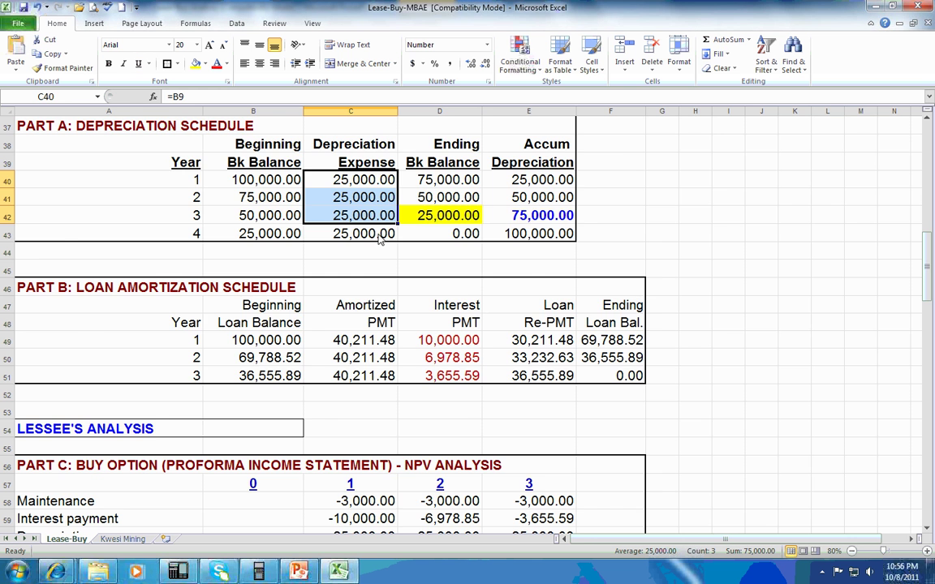
- Examine the buy option's tax effects for years 1 to 3 and the pre-tax expense totals they are based on
scroll(378, 239, "down", 3)
scroll(378, 239, "down", 2)
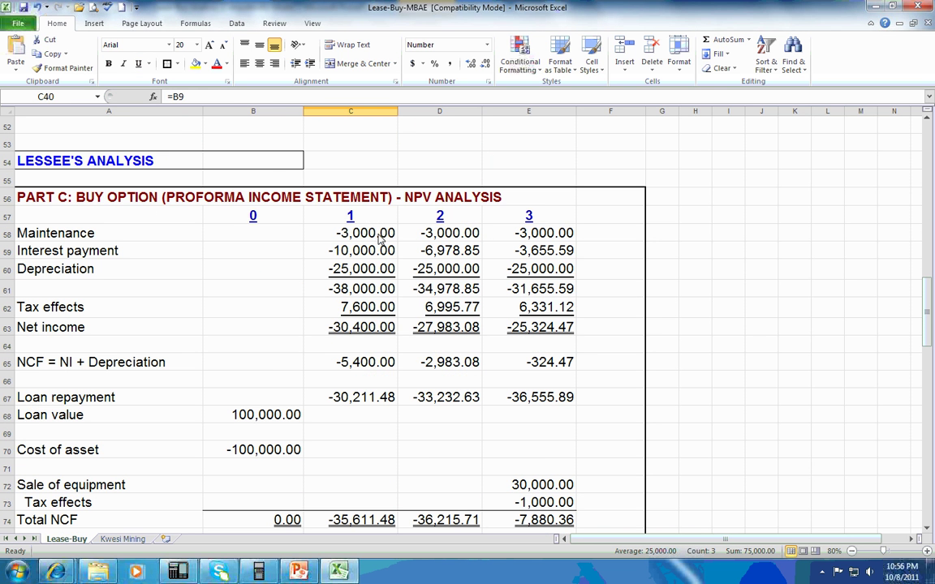
scroll(382, 237, "down", 1)
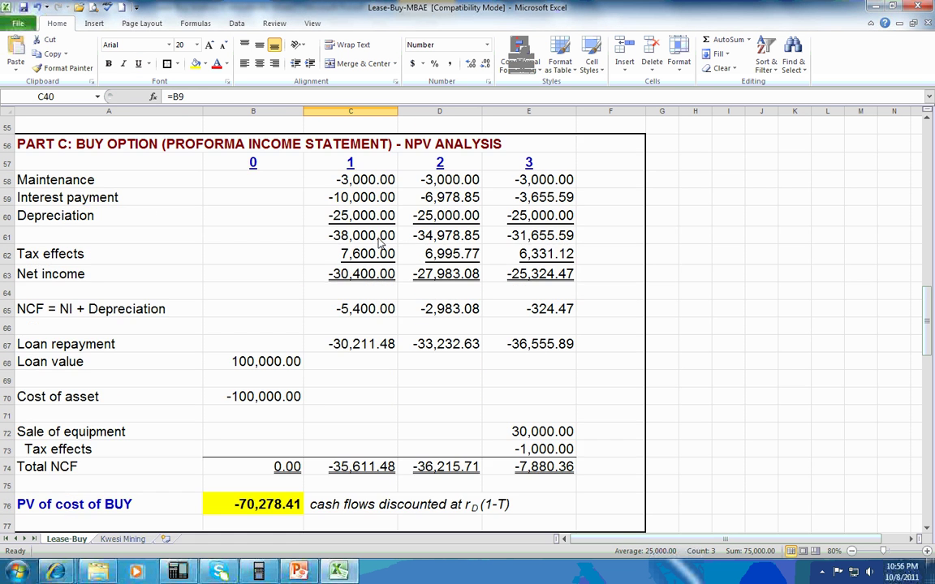
left_click_drag(151, 261, 528, 258)
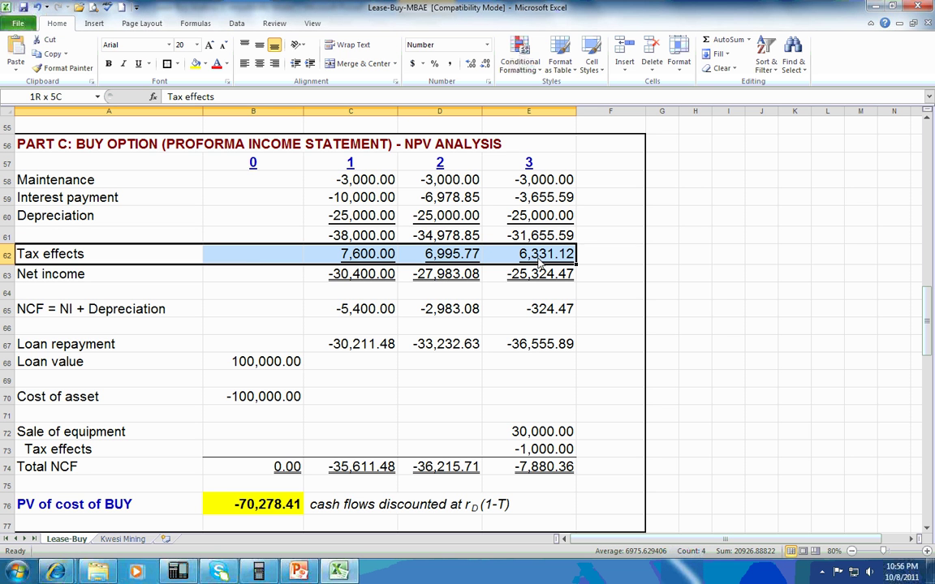
left_click_drag(349, 255, 527, 256)
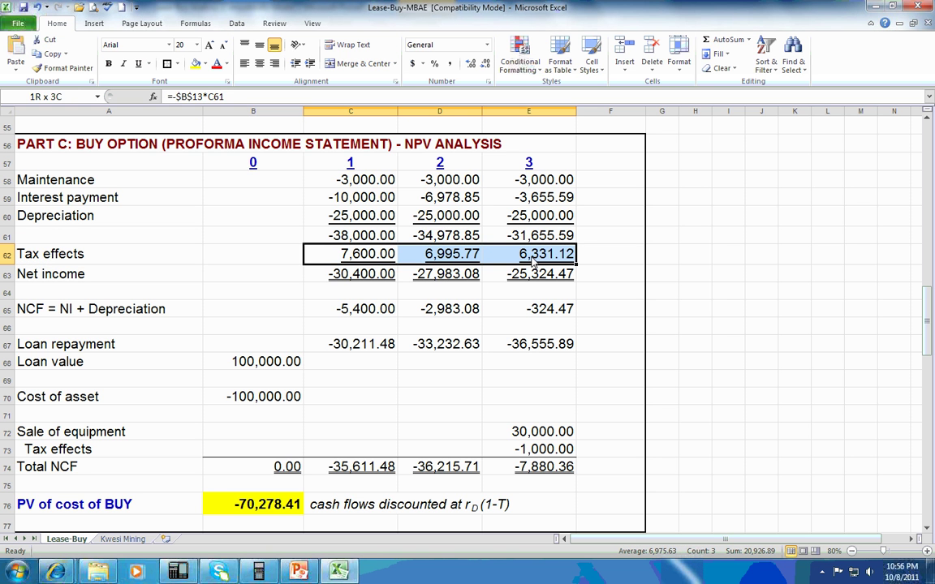
left_click_drag(357, 235, 550, 247)
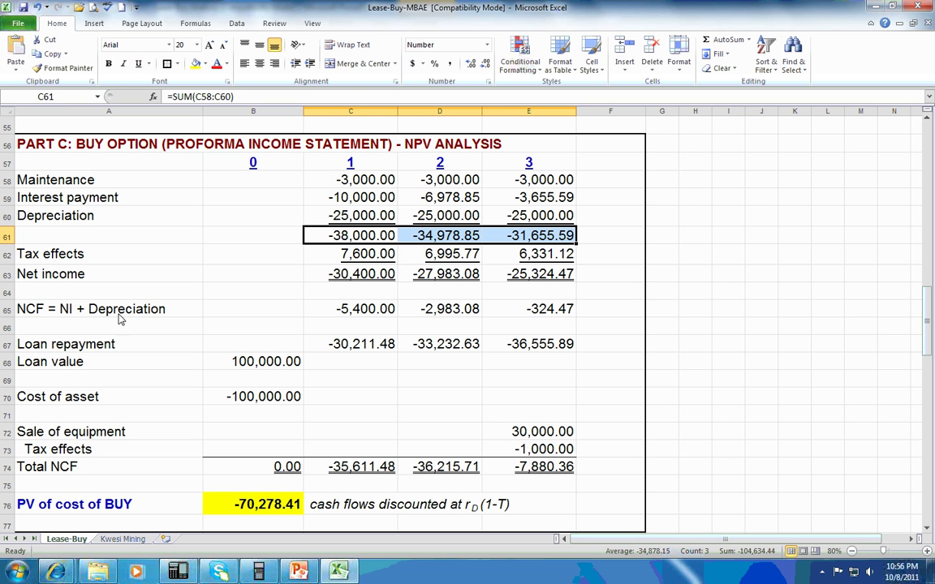
- Inspect the NCF row for years 1 to 3 and the year 1 net income it builds on
left_click_drag(373, 313, 539, 317)
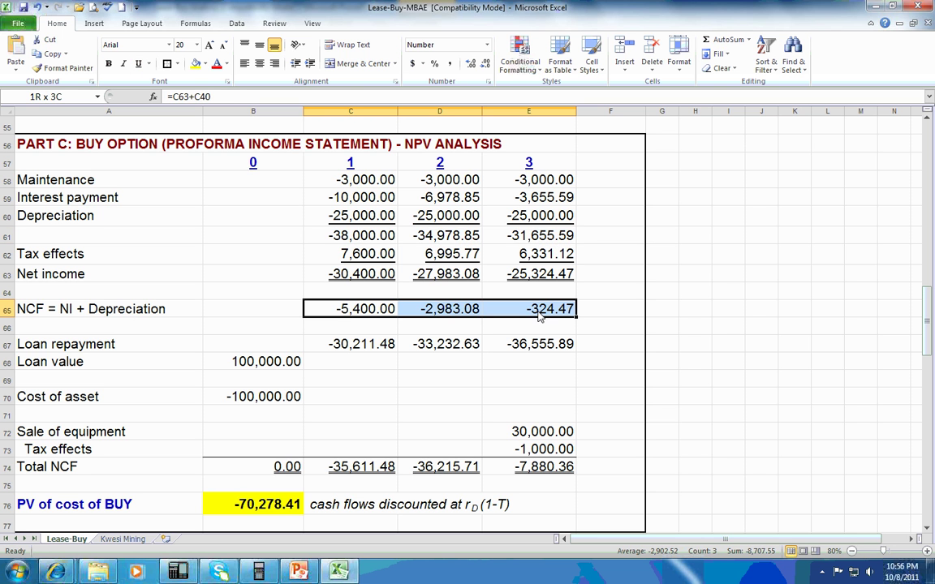
left_click(347, 316)
left_click(331, 274)
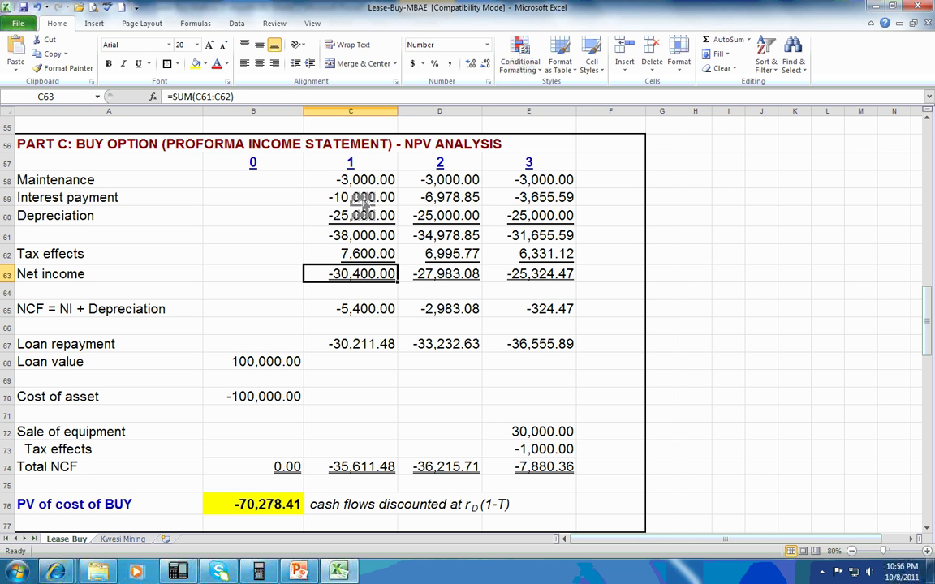
- Examine how the year 1 NCF in Part C is built from net income and depreciation
key("Down")
key("Down")
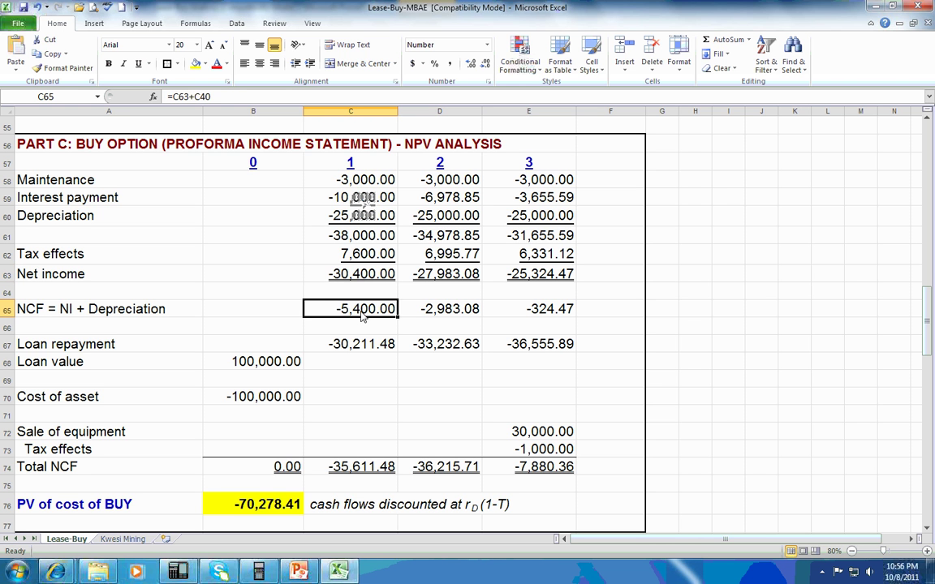
left_click(435, 278)
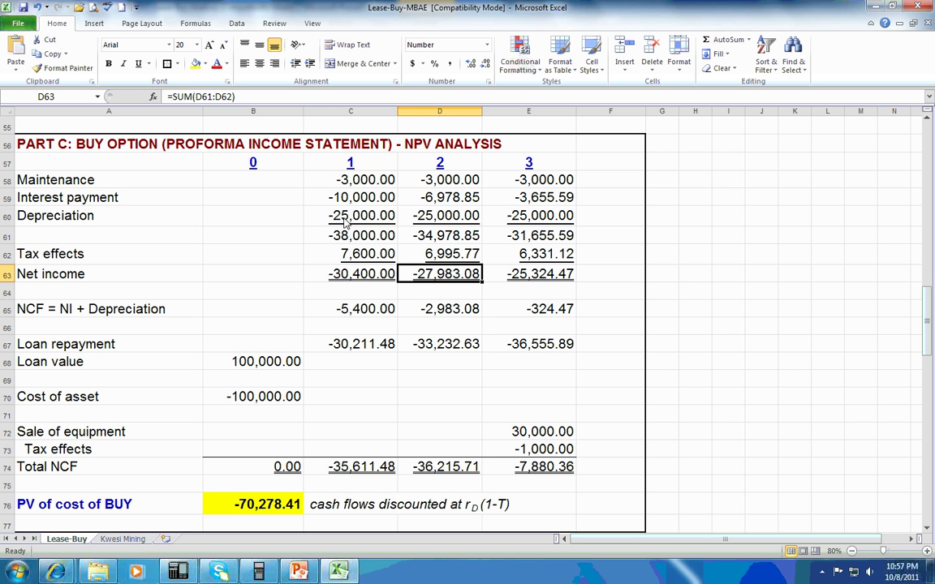
key("Left")
key("Up")
key("Up")
key("Up")
key("Down")
key("Down")
key("Down")
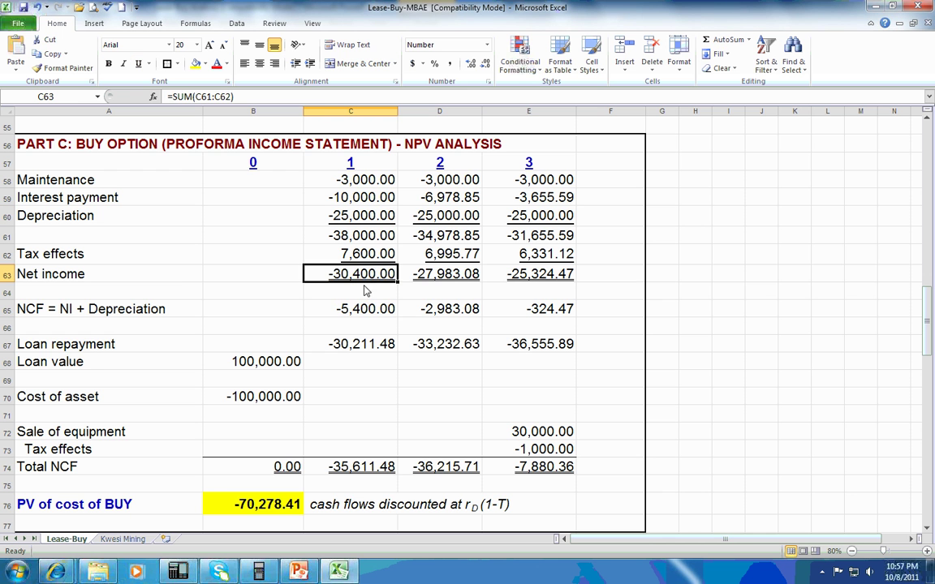
key("Down")
key("Down")
key("Up")
key("Up")
- Check the year 2 and 3 net income and year 2 depreciation against the NCF row for years 1 to 3
key("Right")
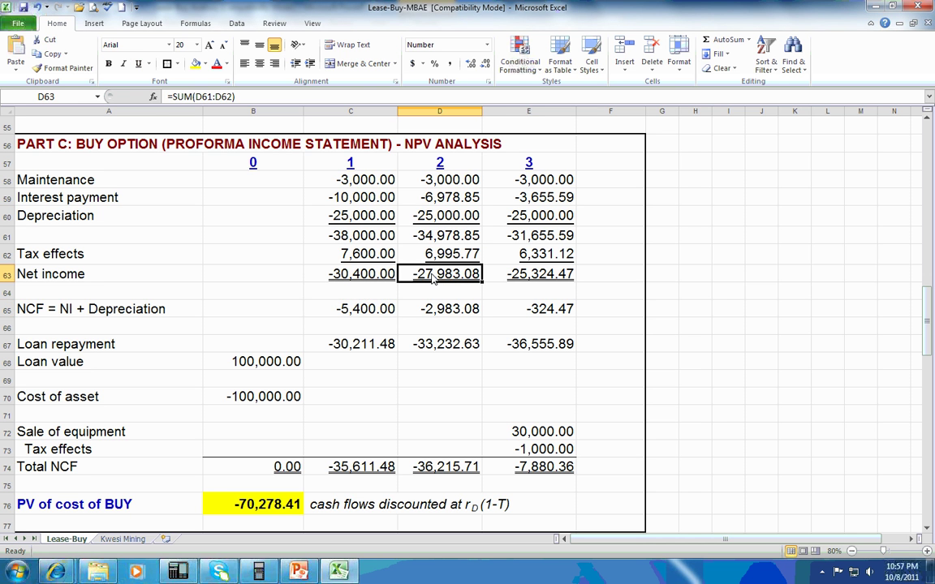
key("Up")
key("Up")
key("Up")
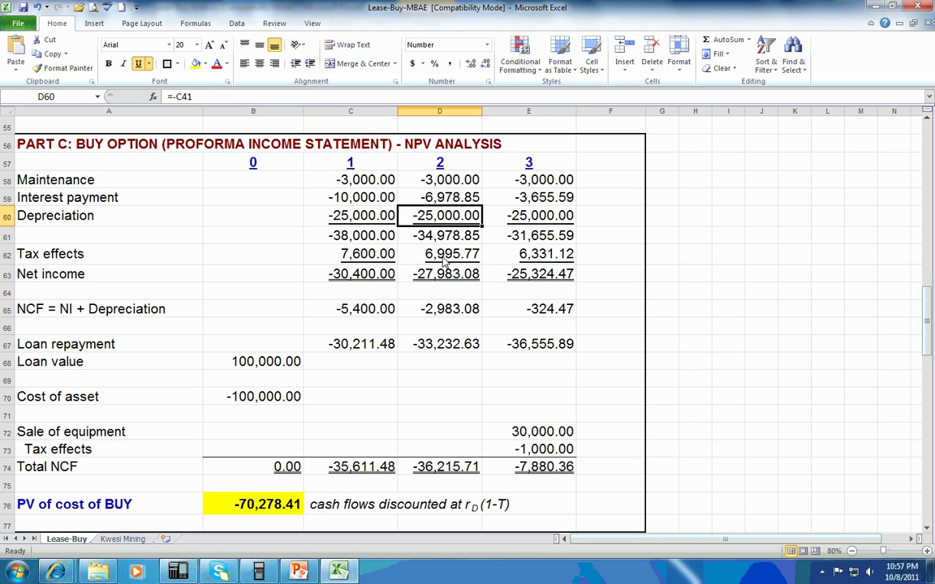
left_click(523, 282)
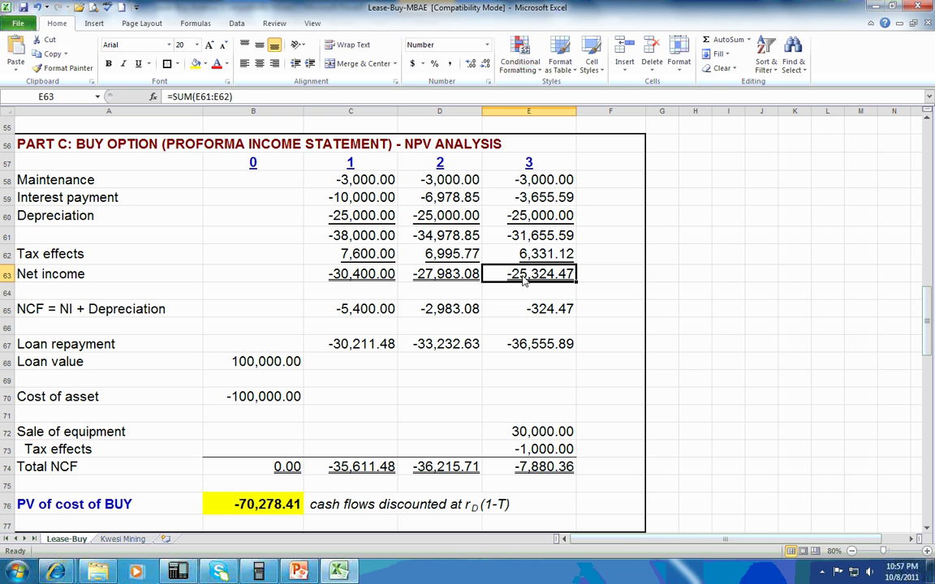
left_click(527, 311)
left_click(357, 313)
left_click_drag(357, 313, 522, 318)
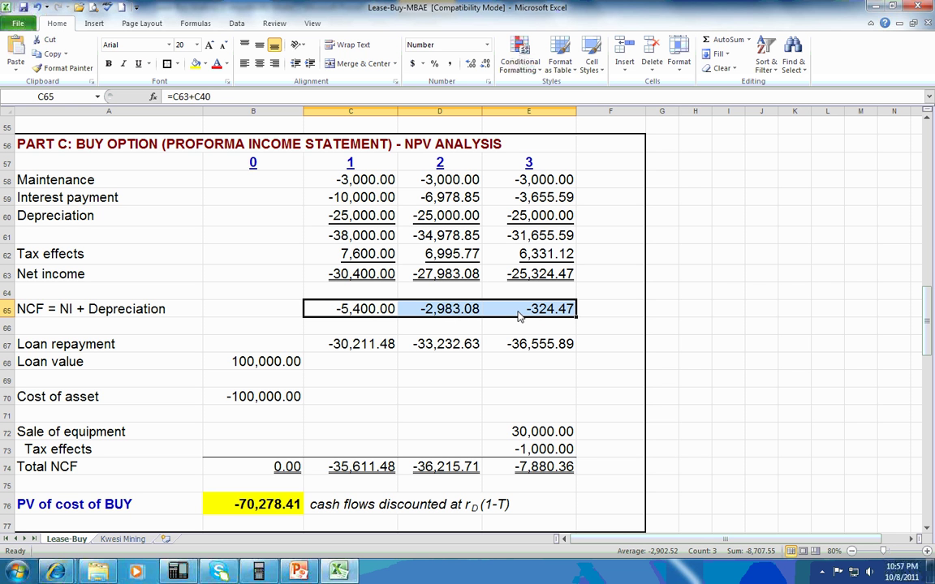
- Review the Part C loan repayment row for years 1 to 3
left_click(332, 339)
left_click_drag(367, 348, 532, 349)
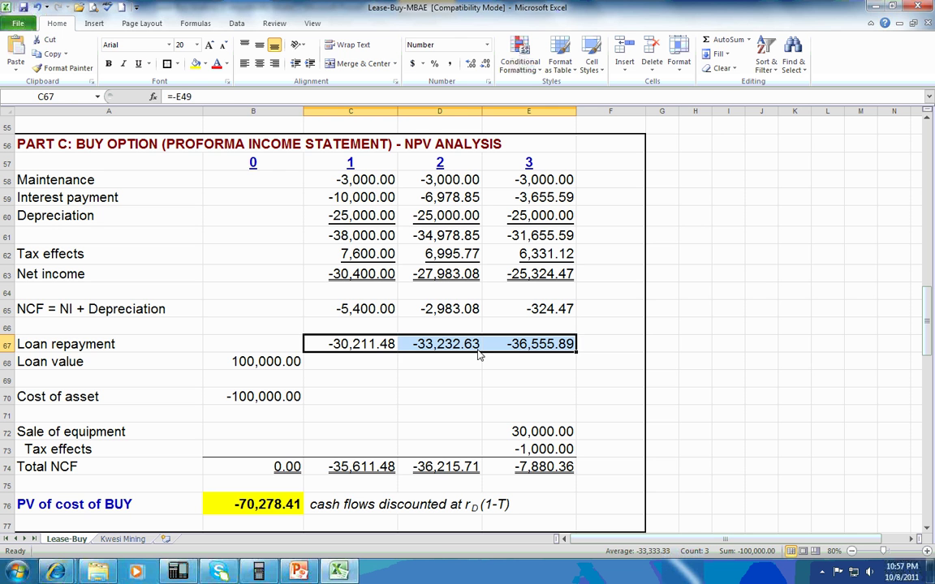
left_click_drag(56, 349, 538, 347)
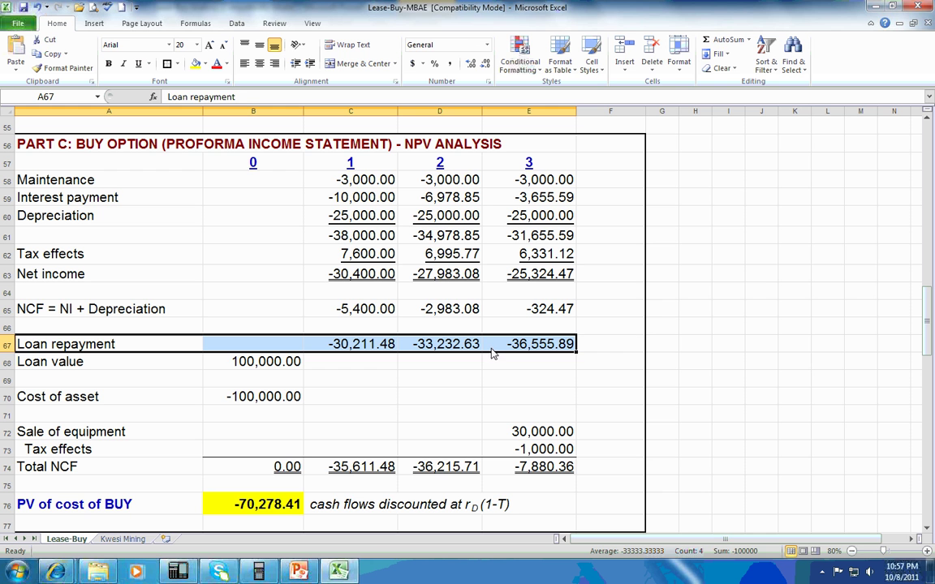
- Review the year 0 loan value and cost of asset, and the formulas for the year 3 equipment sale and its tax effects
left_click_drag(242, 363, 269, 406)
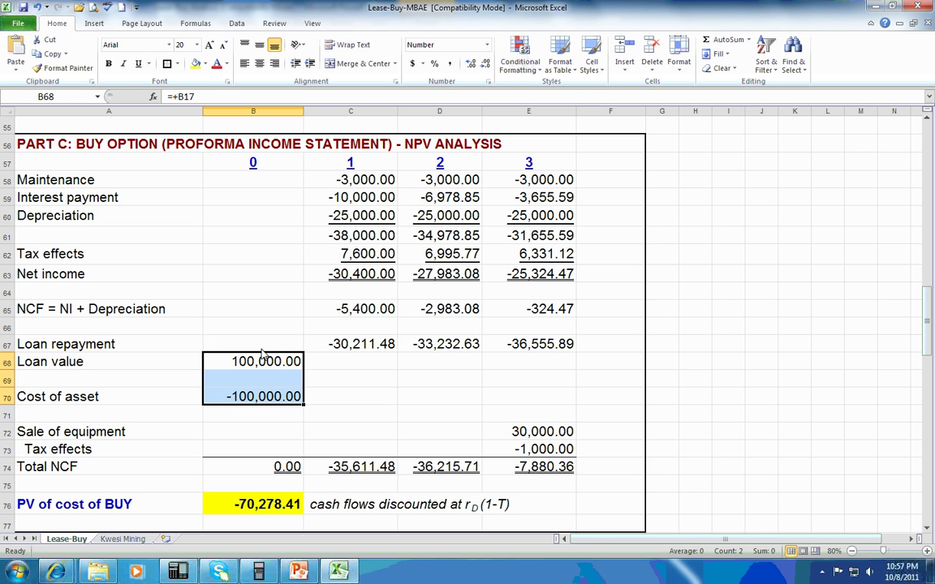
left_click(268, 360)
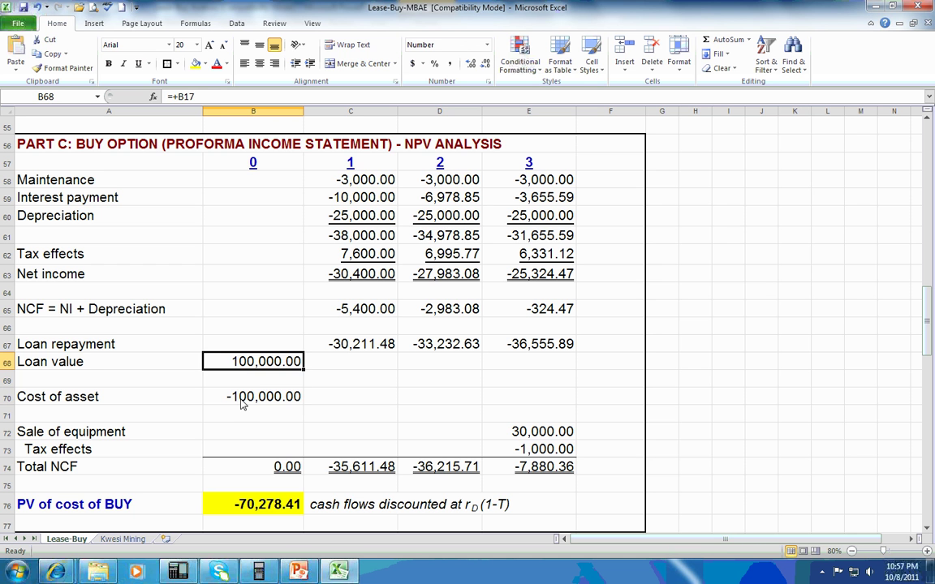
left_click(248, 404)
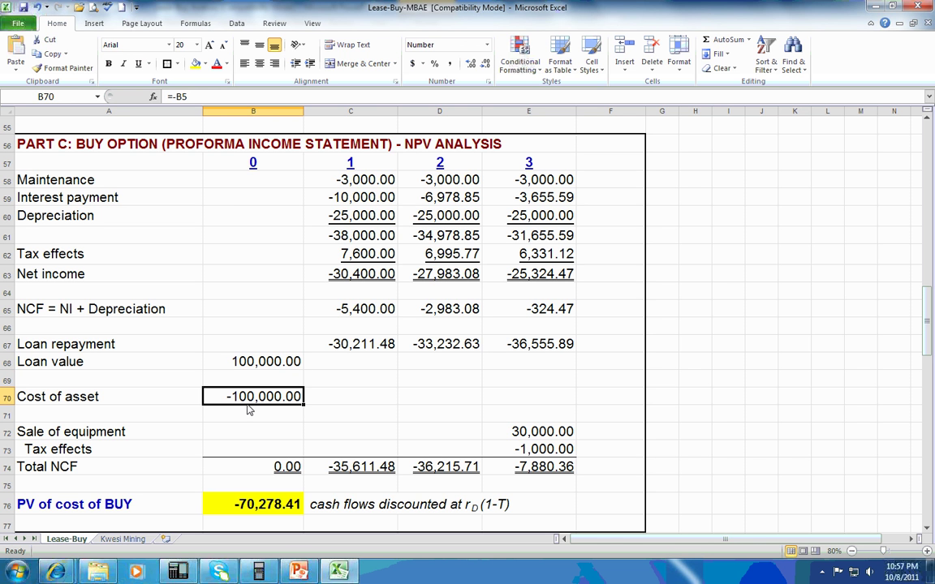
left_click_drag(233, 362, 268, 421)
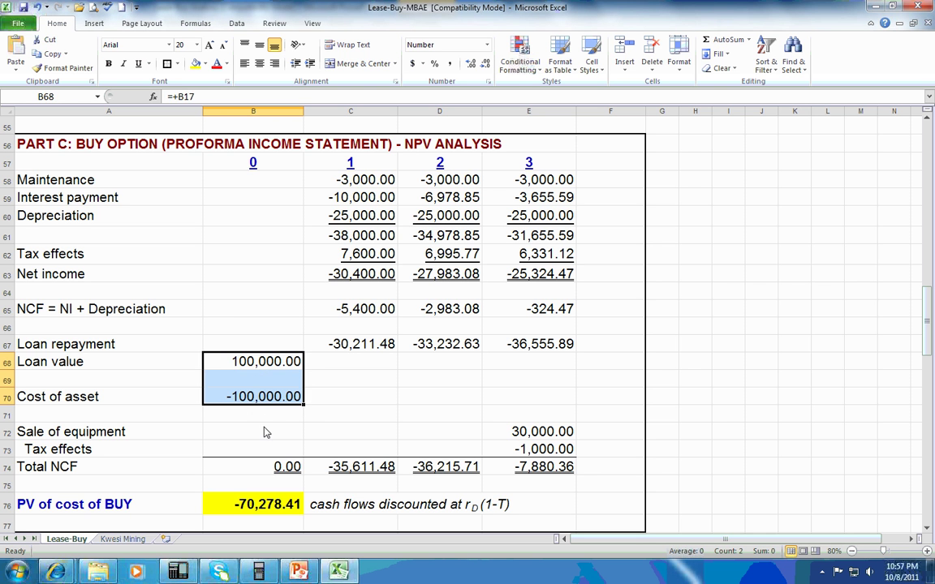
left_click(265, 417)
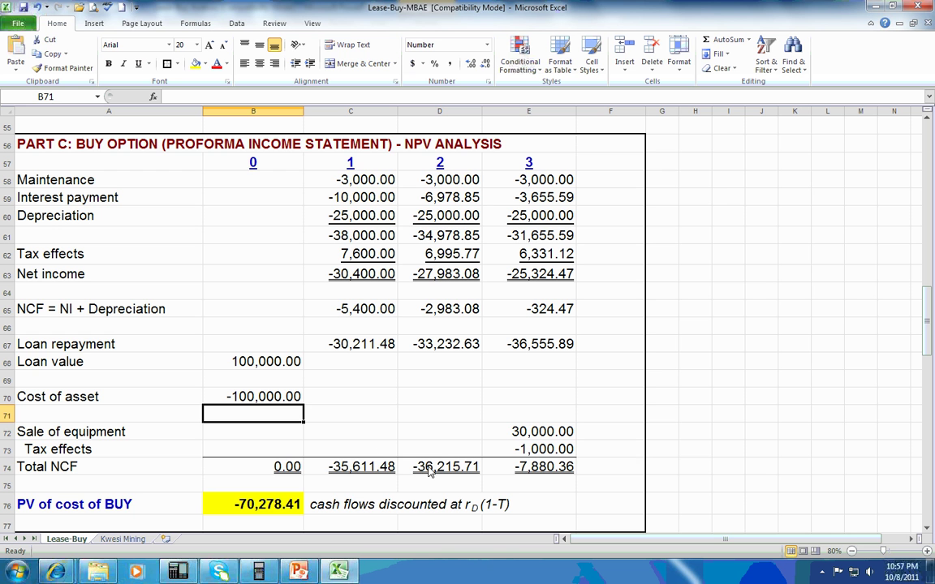
left_click(540, 434)
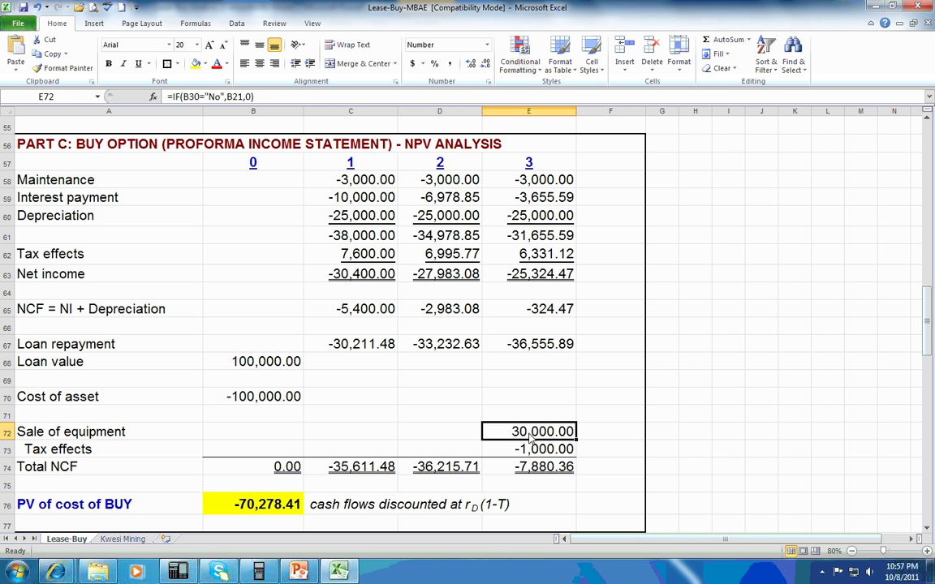
left_click(532, 451)
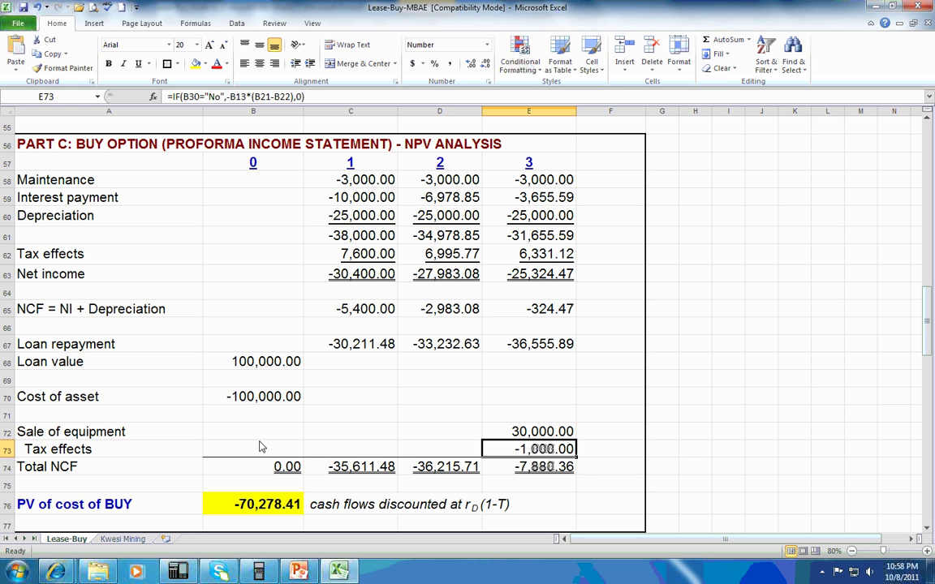
- Extend the tax effects label under Sale of equipment to read "Tax effects = T(MV-BV)"
left_click(79, 454)
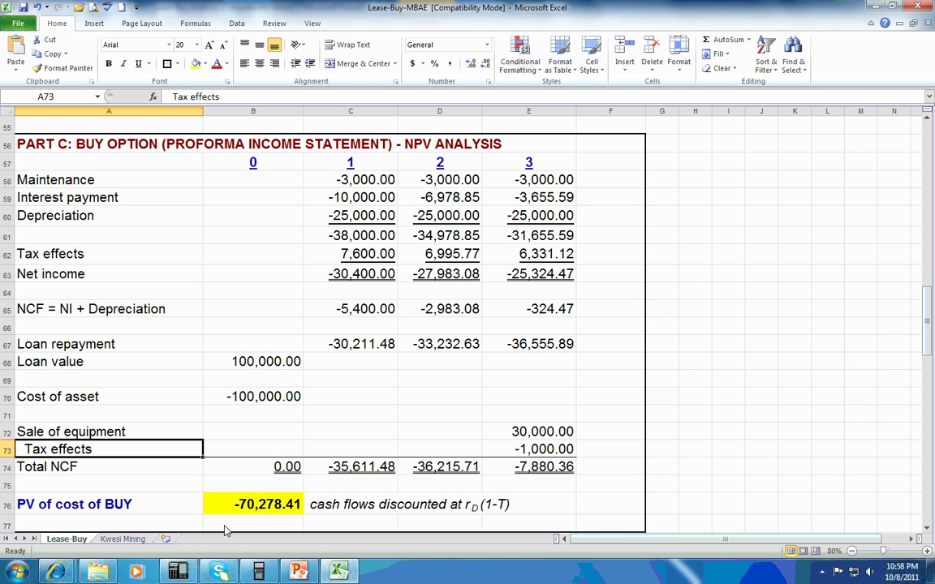
key("F2")
type("= t(")
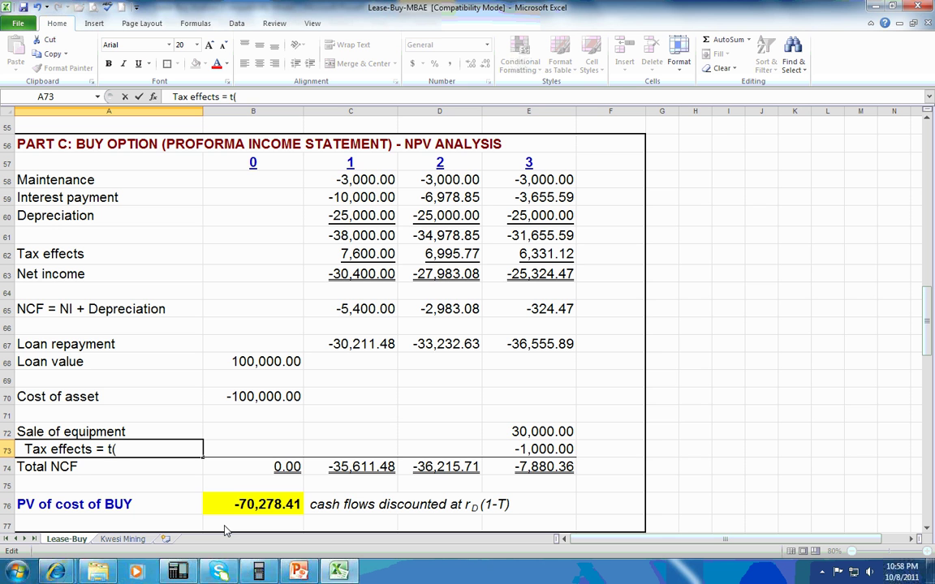
key("BackSpace")
key("BackSpace")
type("T(MV-BV)")
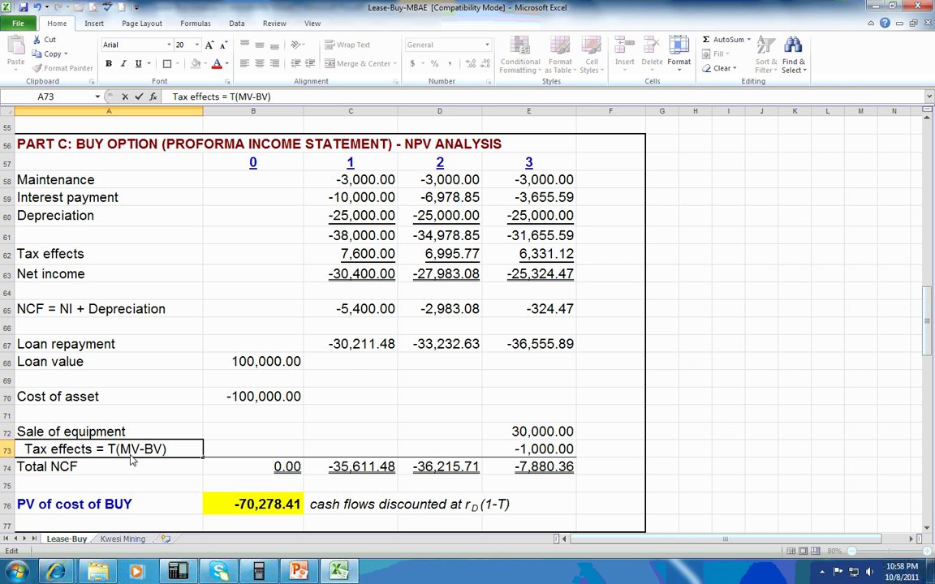
- Trace the sale's tax effect inputs: the year 3 ending book balance in Part A, the market and book values at t=N, and the tax rate
scroll(264, 491, "up", 7)
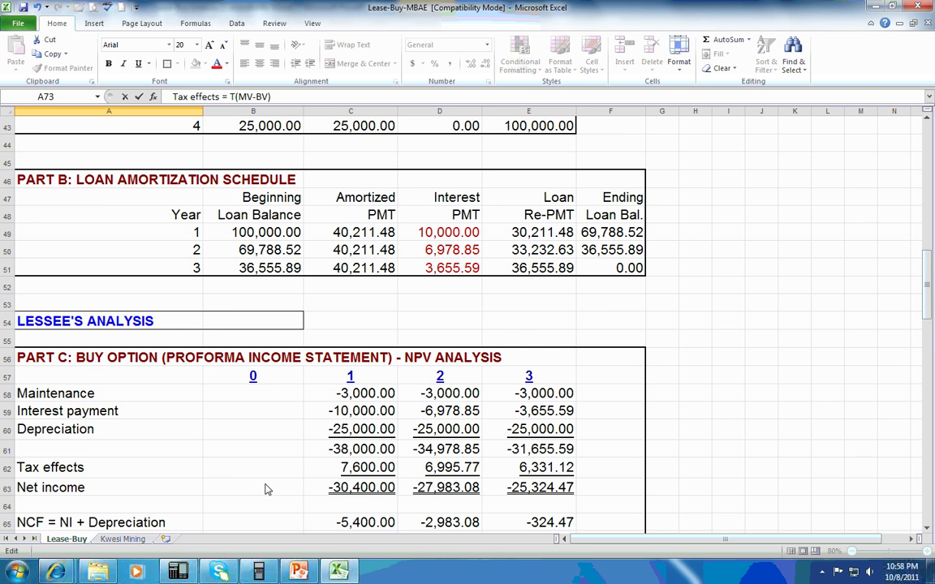
left_click(434, 274)
scroll(435, 341, "down", 1)
scroll(434, 345, "down", 2)
scroll(434, 347, "up", 9)
scroll(434, 347, "up", 2)
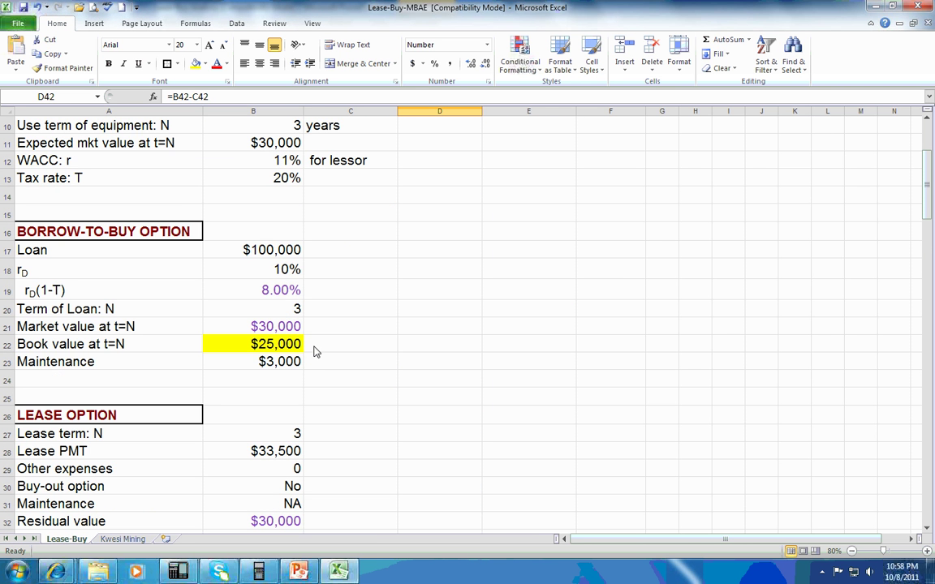
left_click(277, 328)
left_click(274, 340)
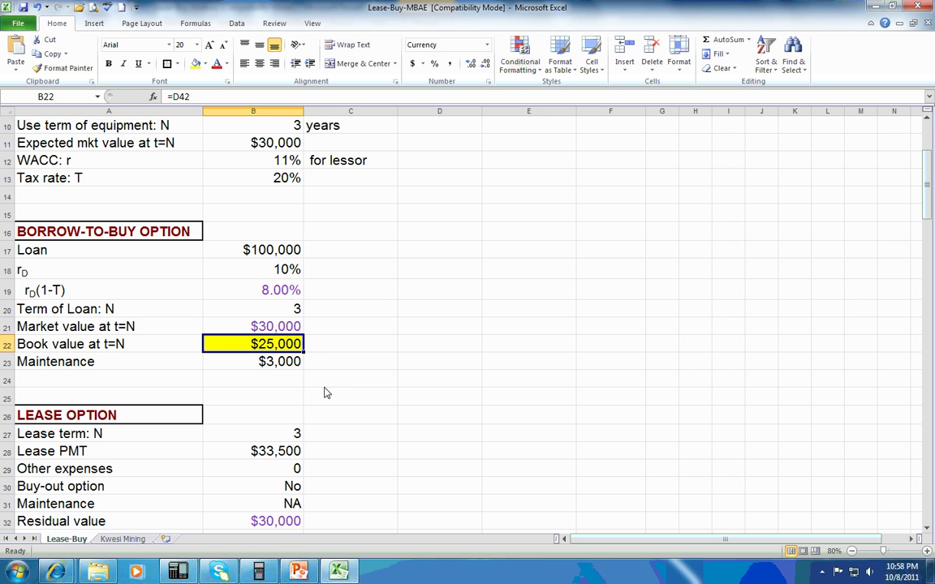
scroll(324, 392, "up", 2)
left_click(274, 288)
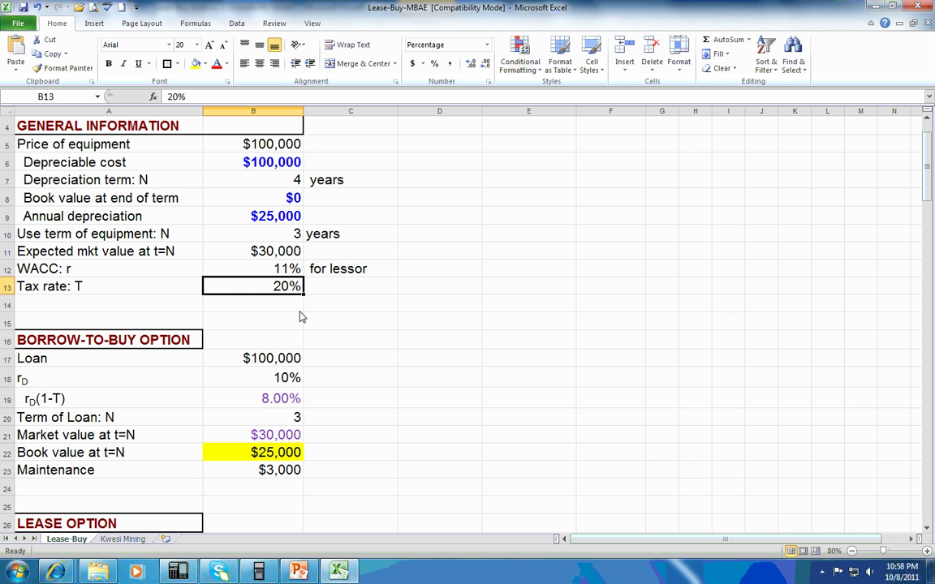
- Examine the Part C Total NCF for years 1 to 3 and the cash flows each one sums
left_click_drag(933, 217, 932, 351)
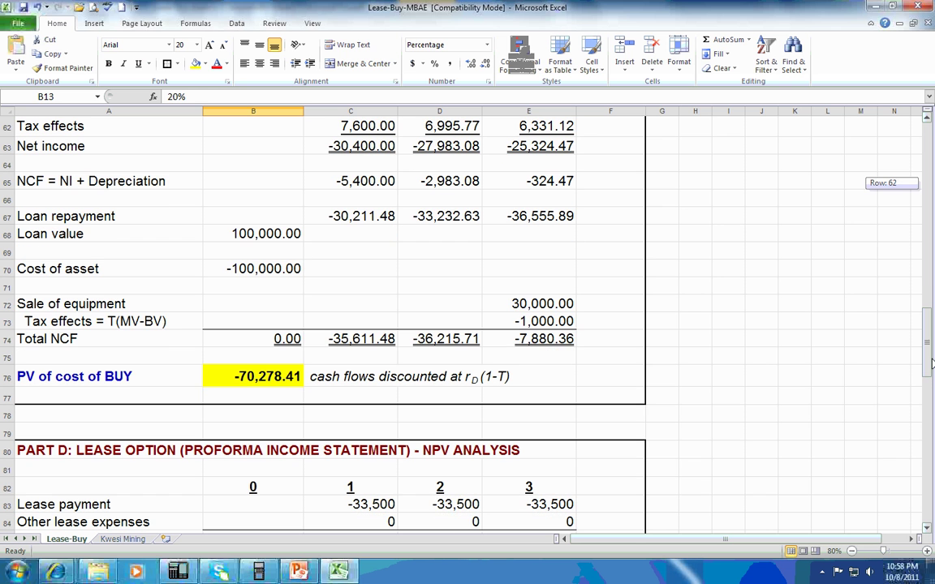
left_click(568, 339)
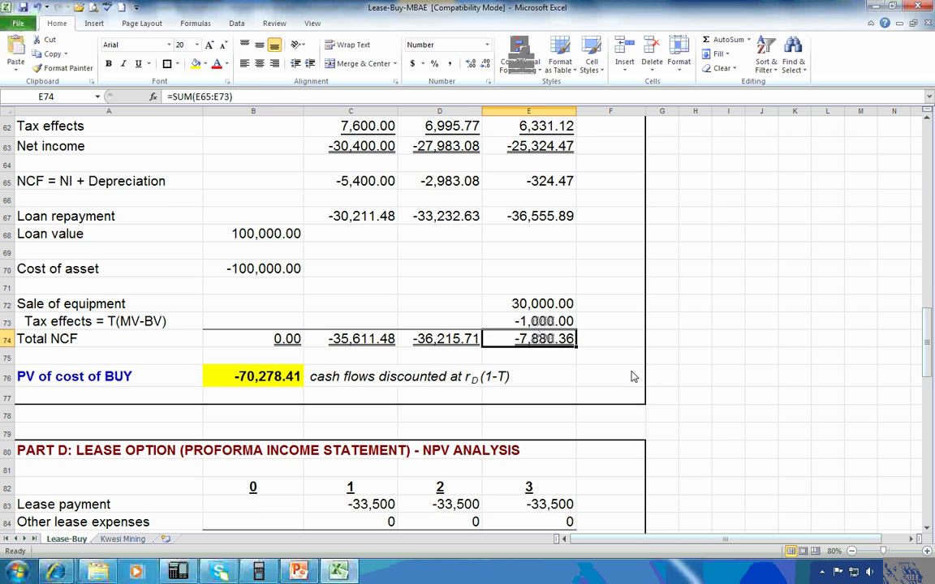
left_click(551, 323)
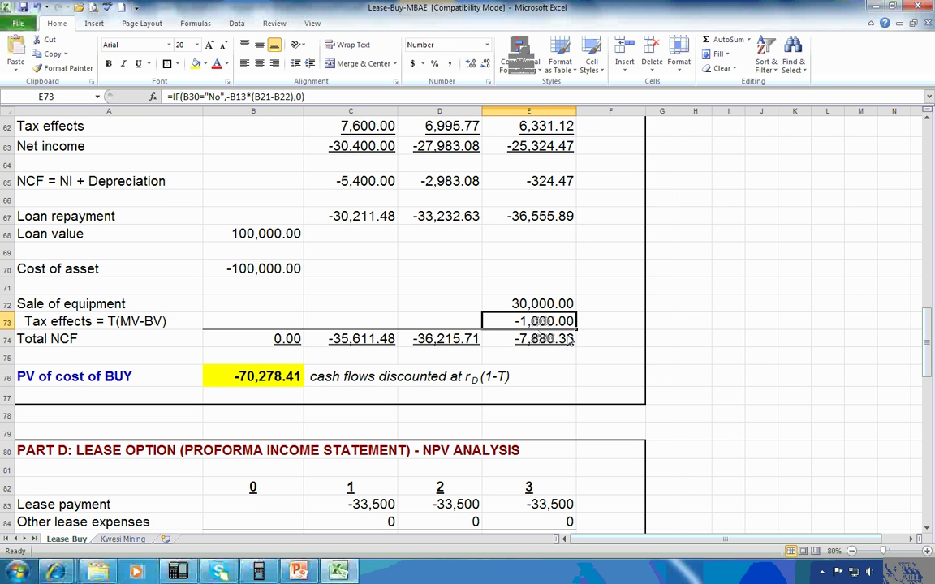
left_click_drag(350, 181, 375, 342)
left_click(375, 339)
left_click_drag(439, 180, 455, 237)
left_click(442, 339)
left_click_drag(486, 180, 543, 322)
left_click(544, 339)
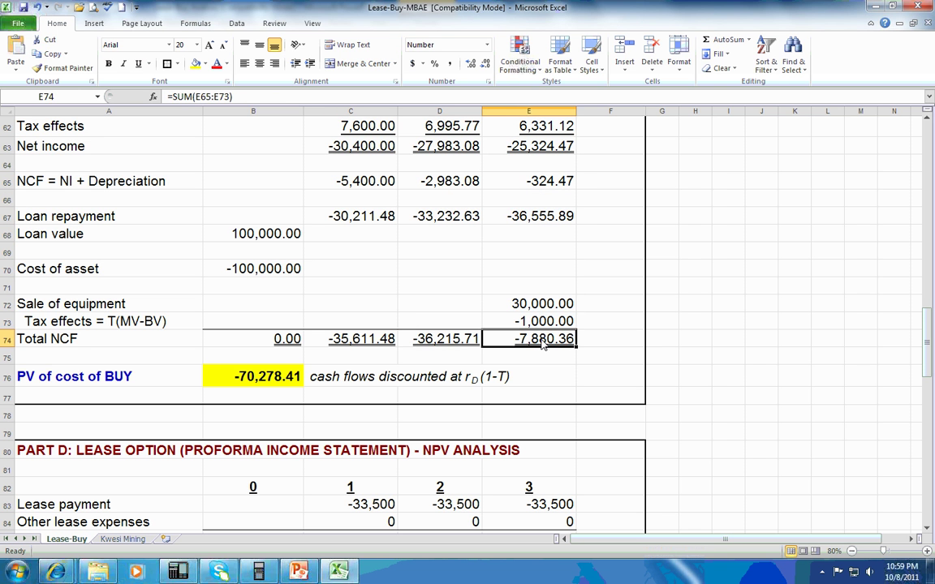
- Inspect the PV of cost of BUY formula and recompute it in cell B77 with =NPV(B19,C74:E74)
left_click(261, 385)
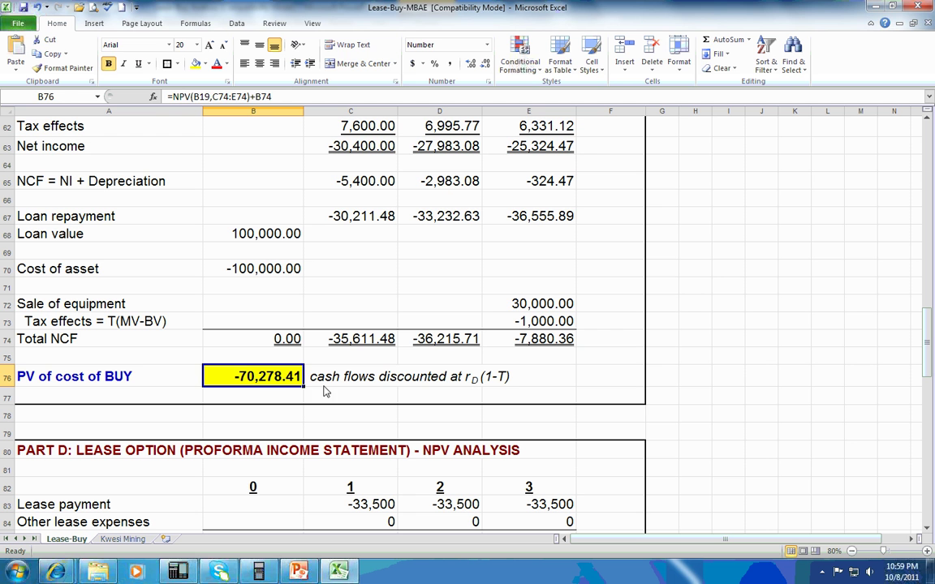
left_click(278, 397)
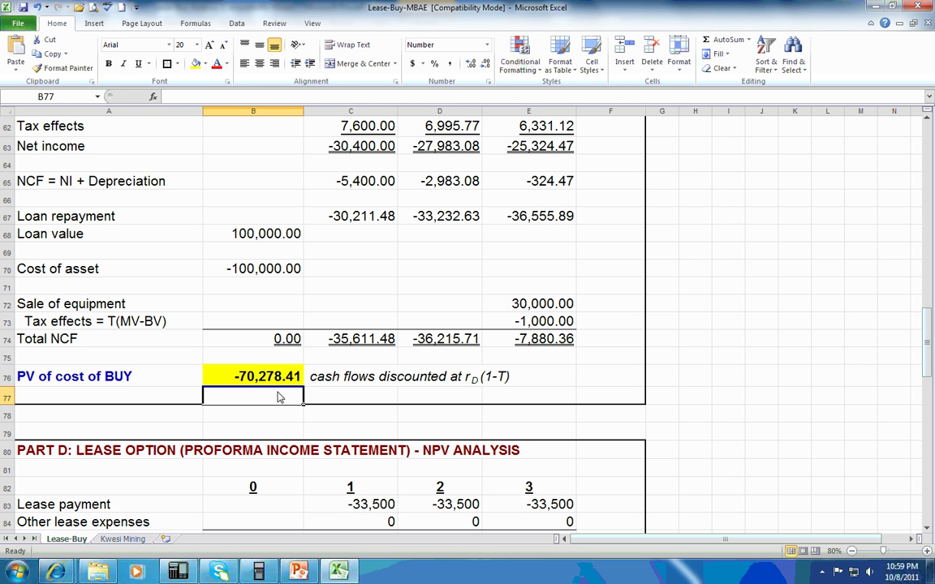
type("=NPV(")
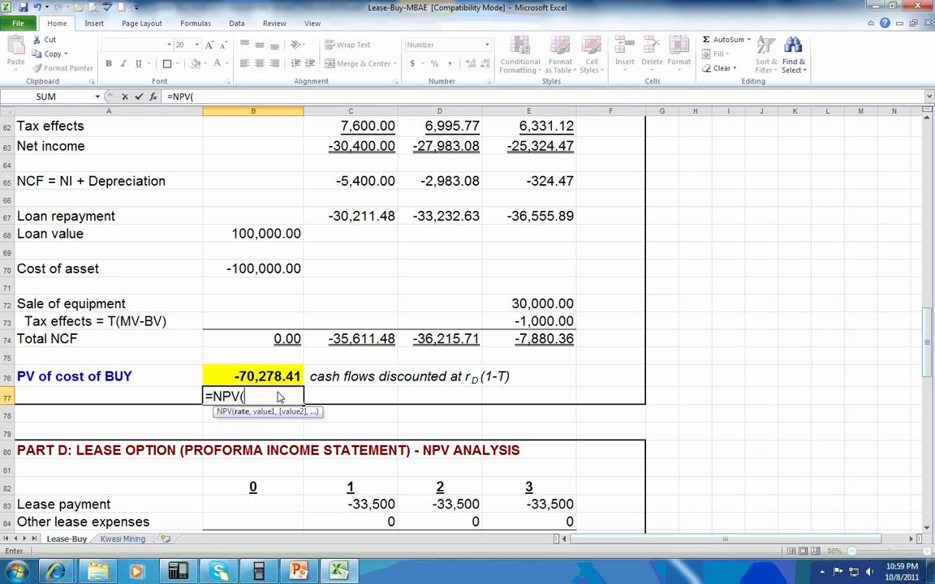
scroll(385, 322, "up", 6)
scroll(385, 322, "up", 10)
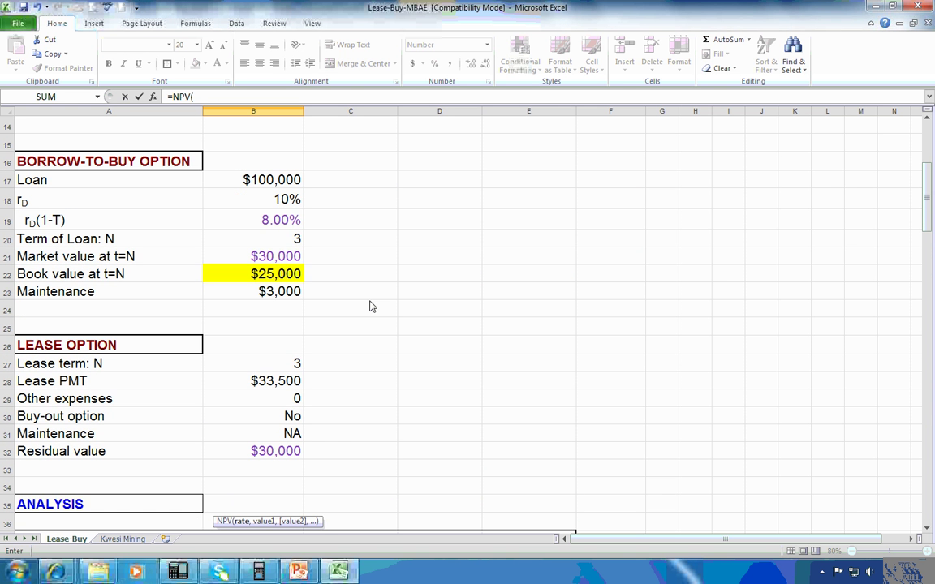
left_click(297, 226)
scroll(394, 375, "down", 4)
scroll(405, 383, "down", 3)
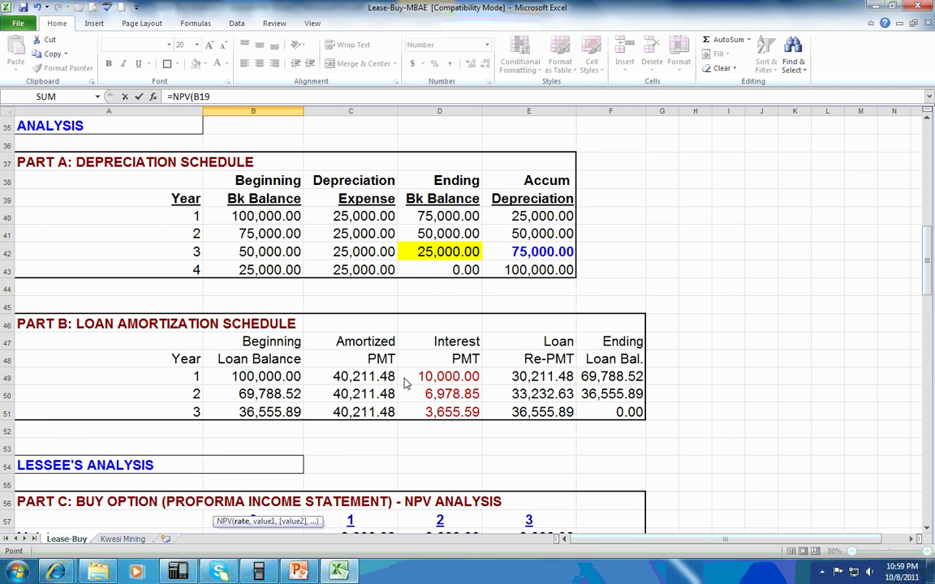
scroll(406, 382, "down", 8)
type(",")
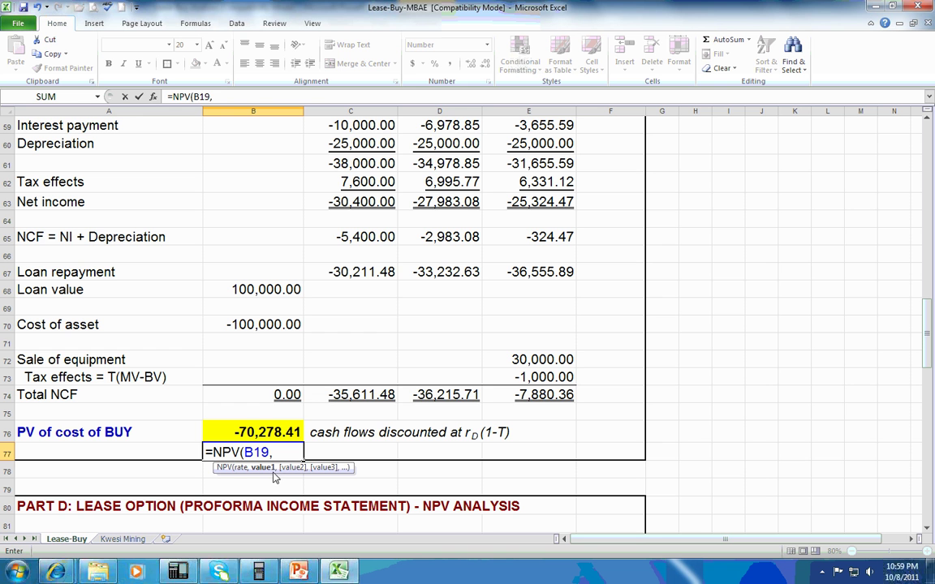
left_click_drag(357, 395, 532, 396)
type(")")
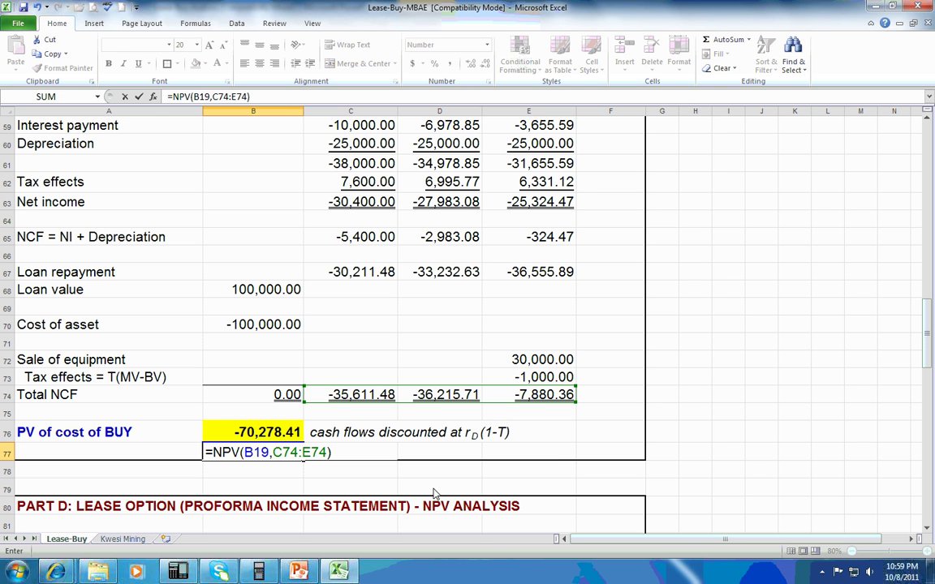
key("Return")
key("Up")
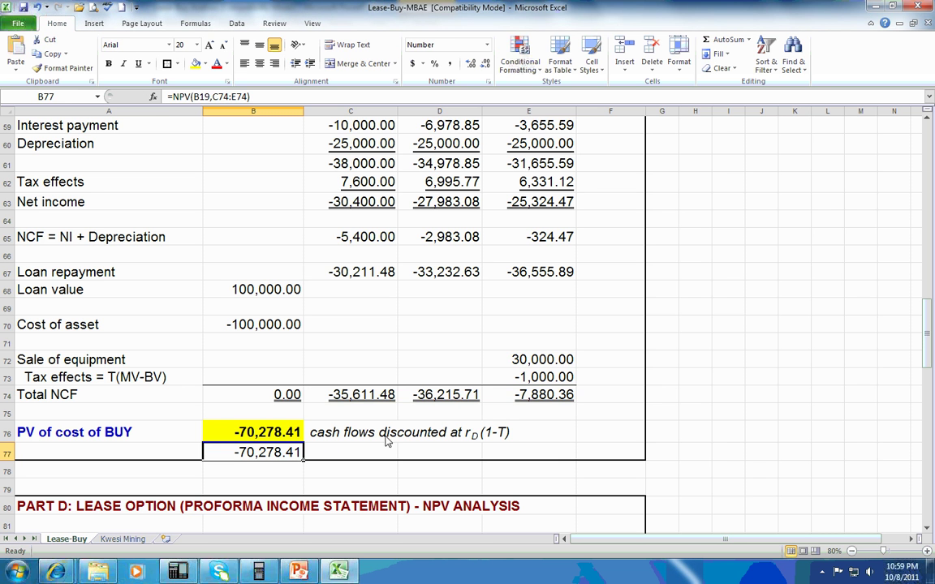
- Examine Part D's lease payments, pre-tax totals and tax effects for years 1 to 3, including the year 1 tax formula
key("Up")
scroll(330, 462, "down", 7)
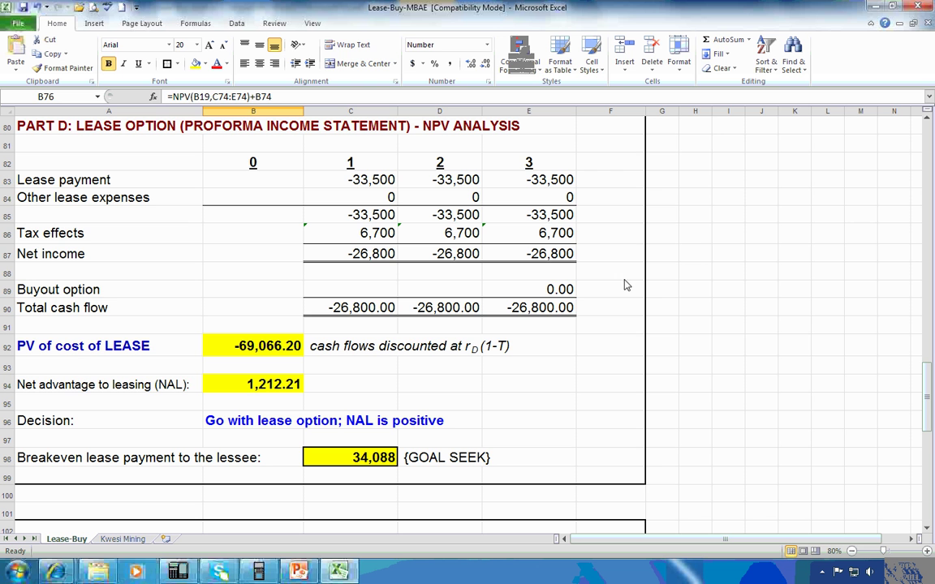
left_click_drag(365, 181, 529, 183)
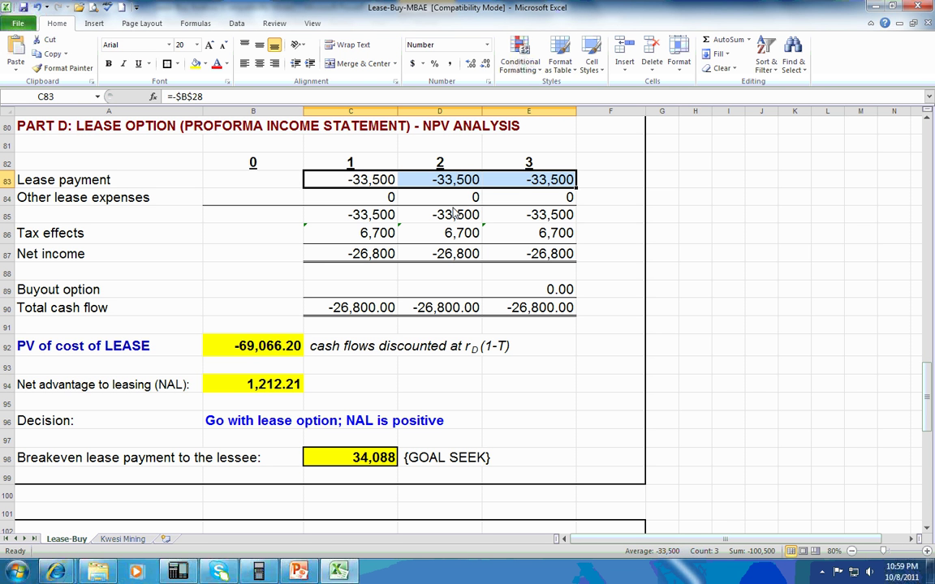
left_click_drag(167, 235, 519, 234)
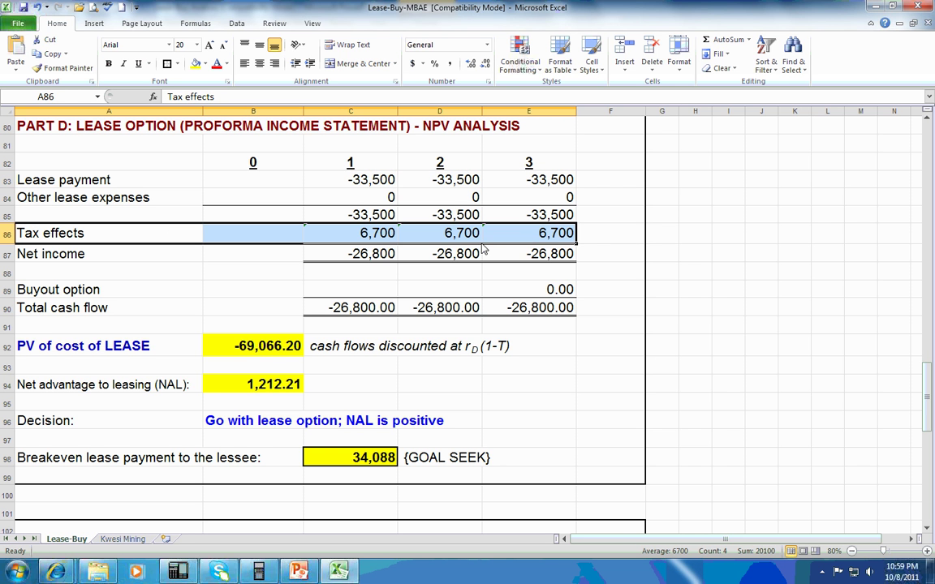
left_click(376, 235)
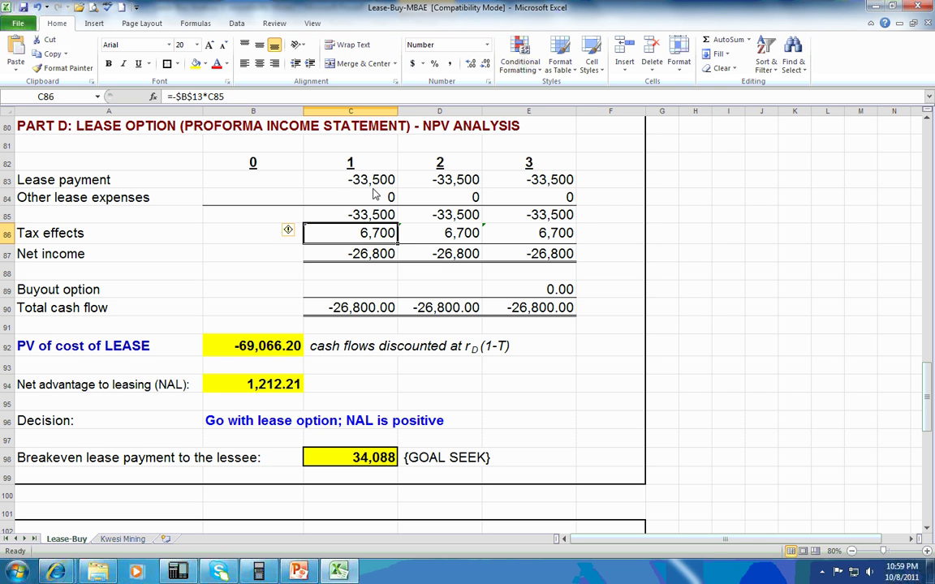
left_click(378, 216)
left_click_drag(378, 216, 497, 204)
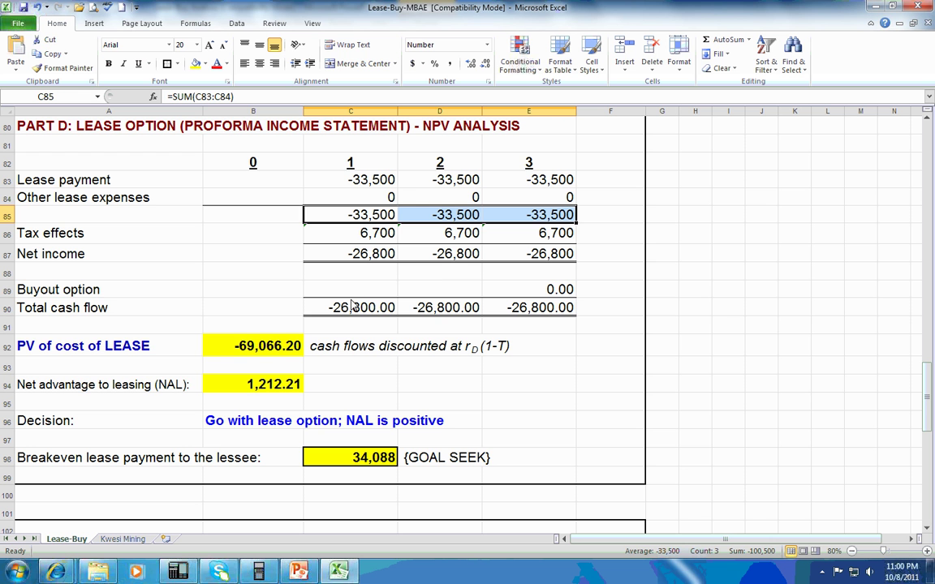
- Compare Part D's year 3 buyout option formula with Part C's sale of equipment and its tax effects
left_click(66, 294)
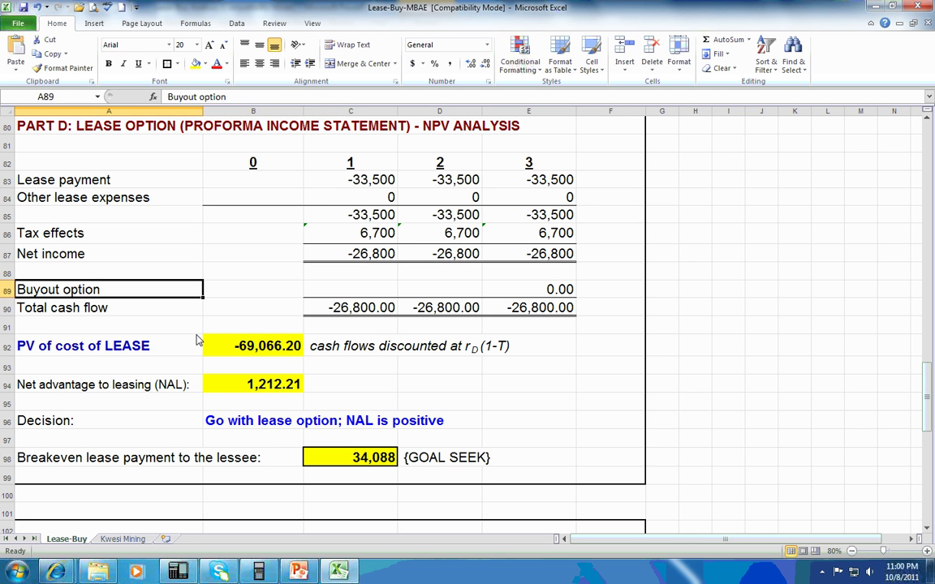
left_click(519, 290)
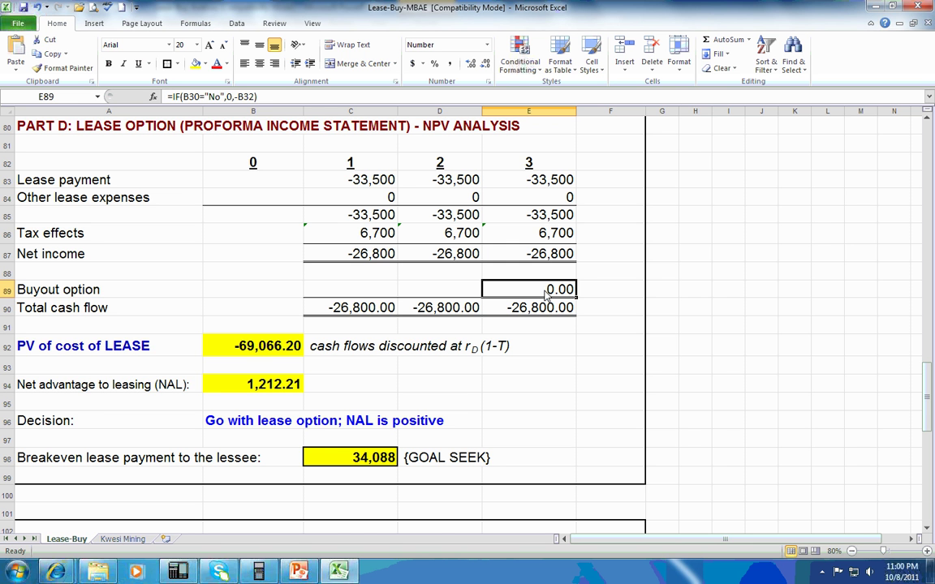
scroll(546, 296, "up", 7)
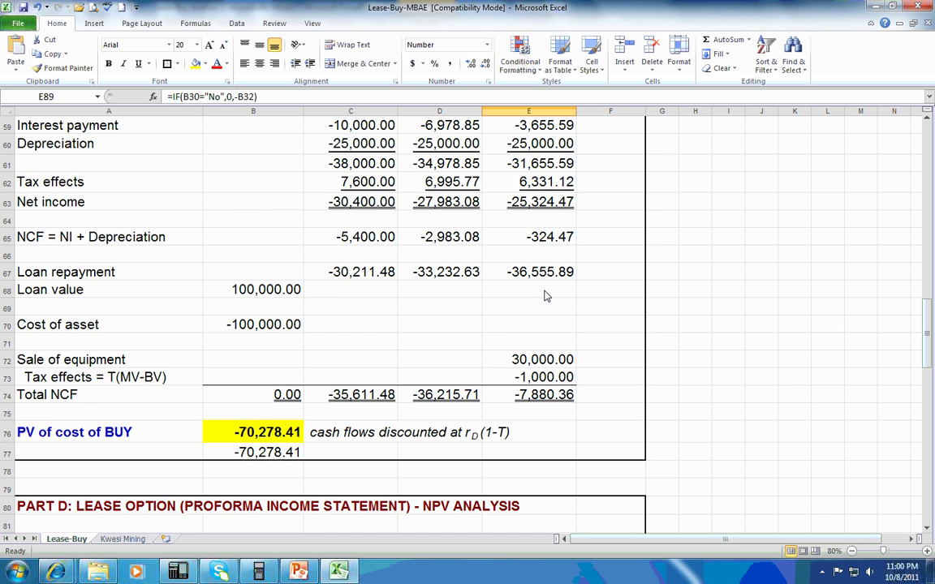
scroll(546, 295, "up", 2)
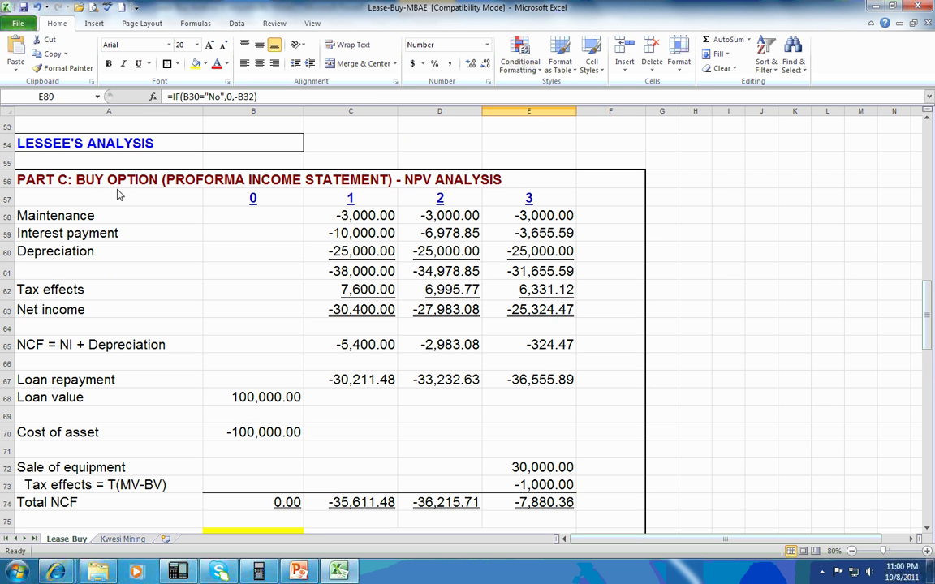
left_click(45, 467)
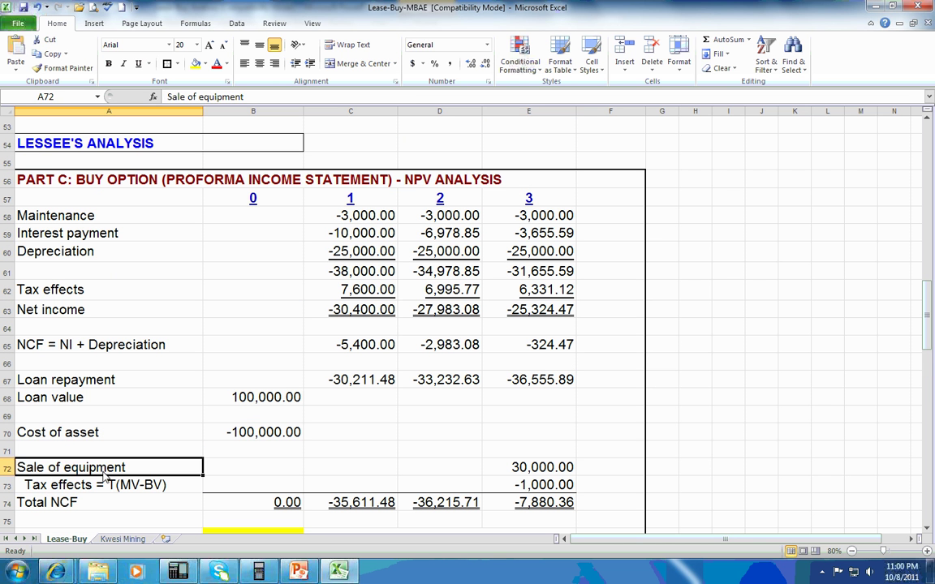
left_click(532, 470)
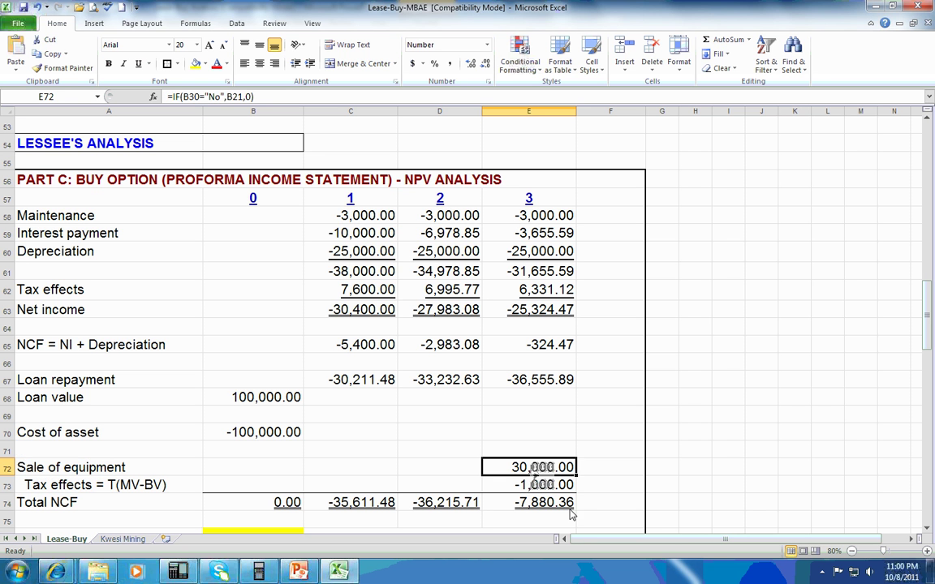
left_click_drag(535, 469, 537, 490)
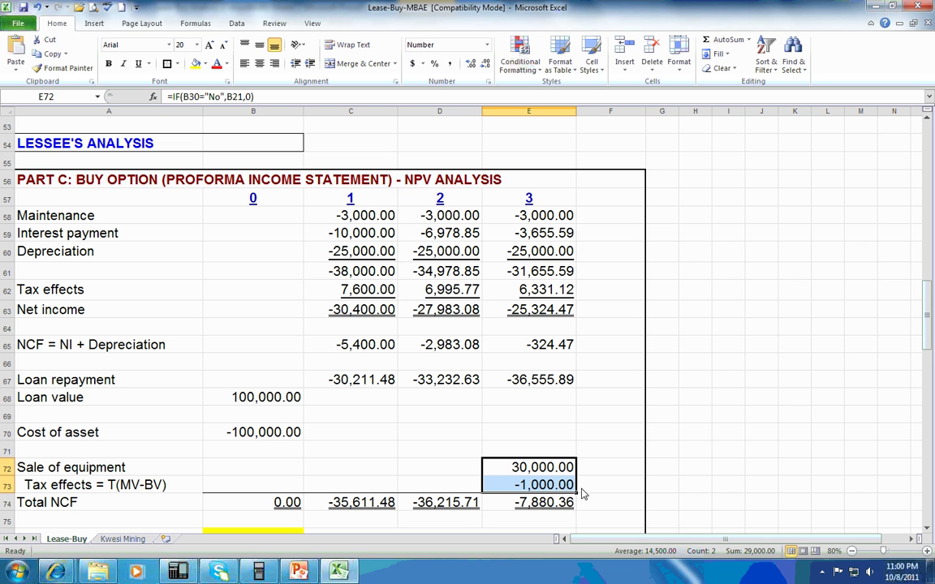
left_click(579, 486)
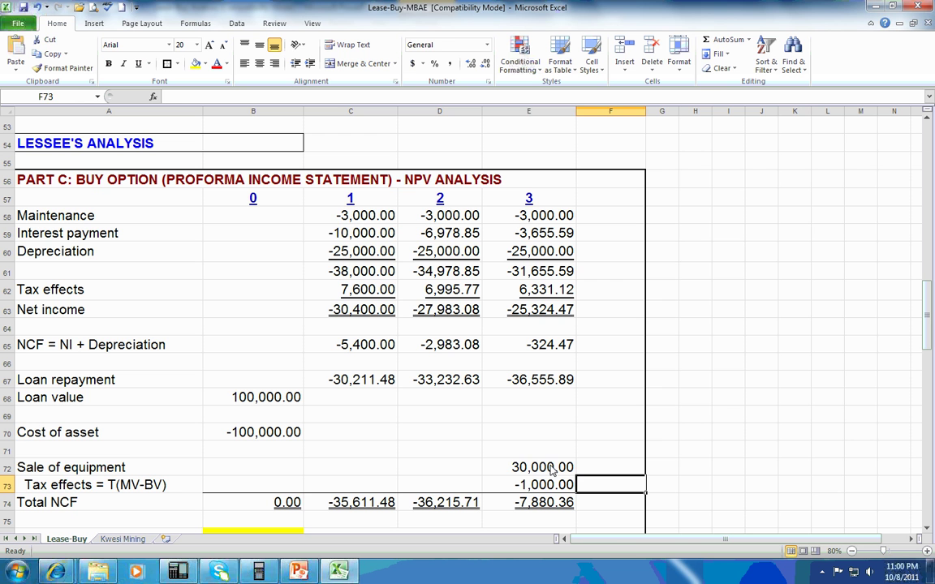
left_click_drag(551, 471, 560, 485)
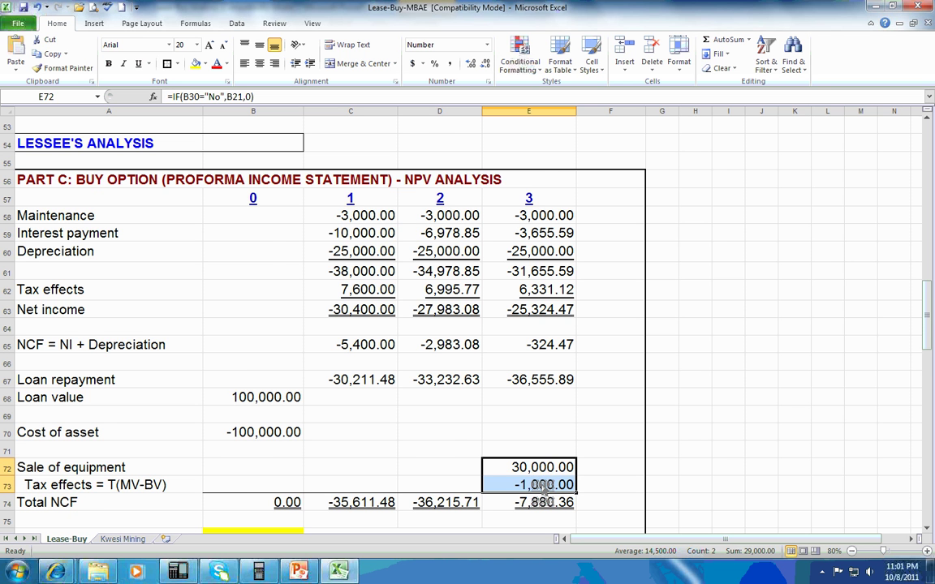
- Check the formulas for the year 3 sale of equipment, its tax effects and the buyout option
scroll(544, 487, "down", 3)
scroll(543, 488, "down", 1)
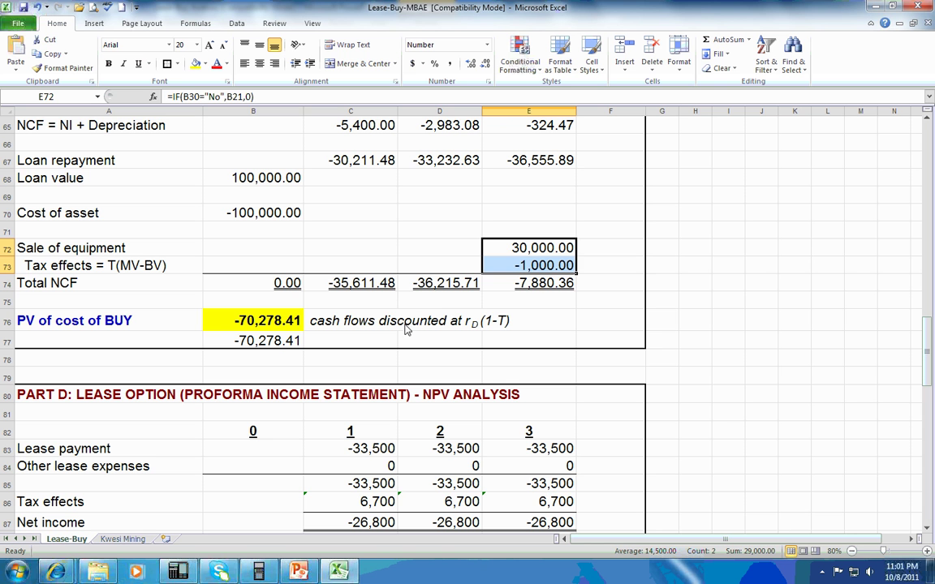
key("shift+Up")
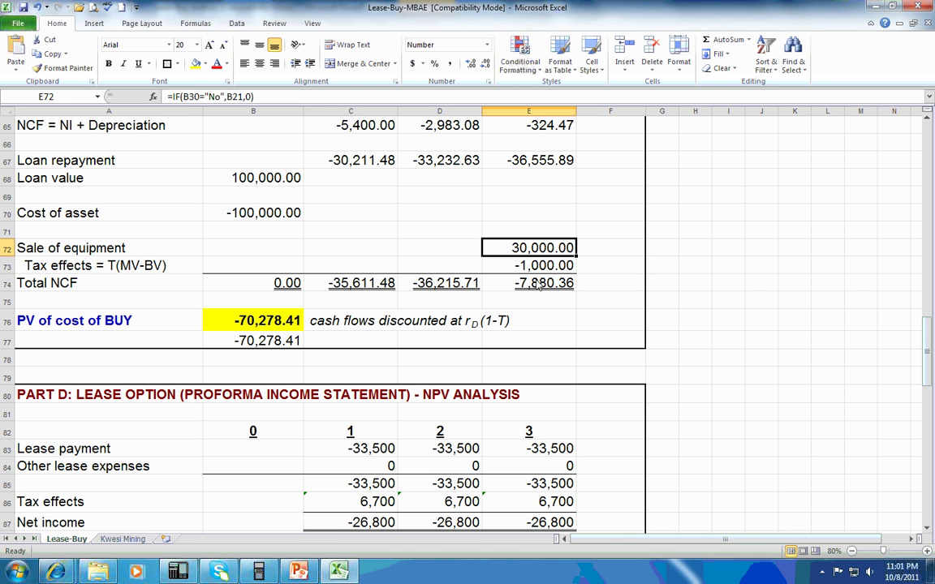
left_click(491, 259)
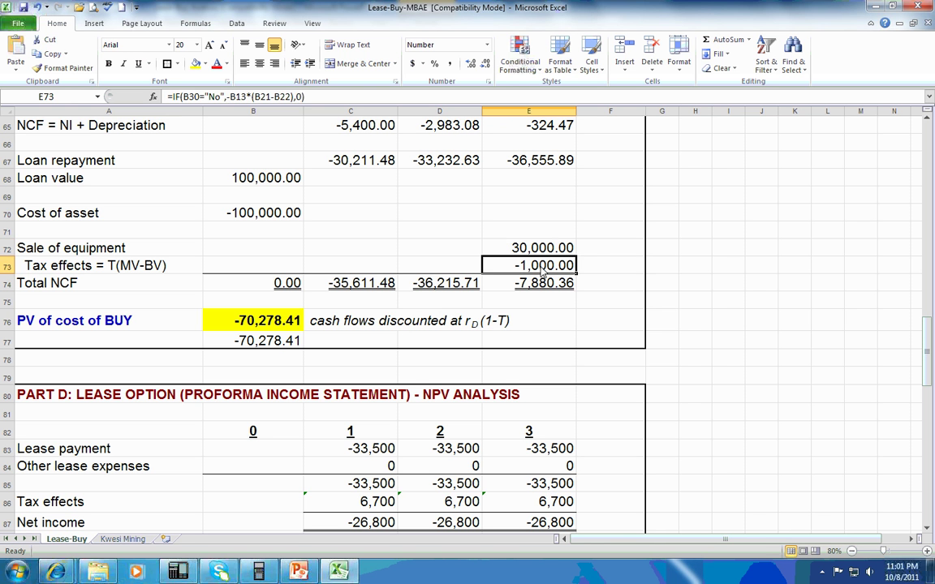
scroll(568, 373, "down", 1)
scroll(574, 379, "down", 3)
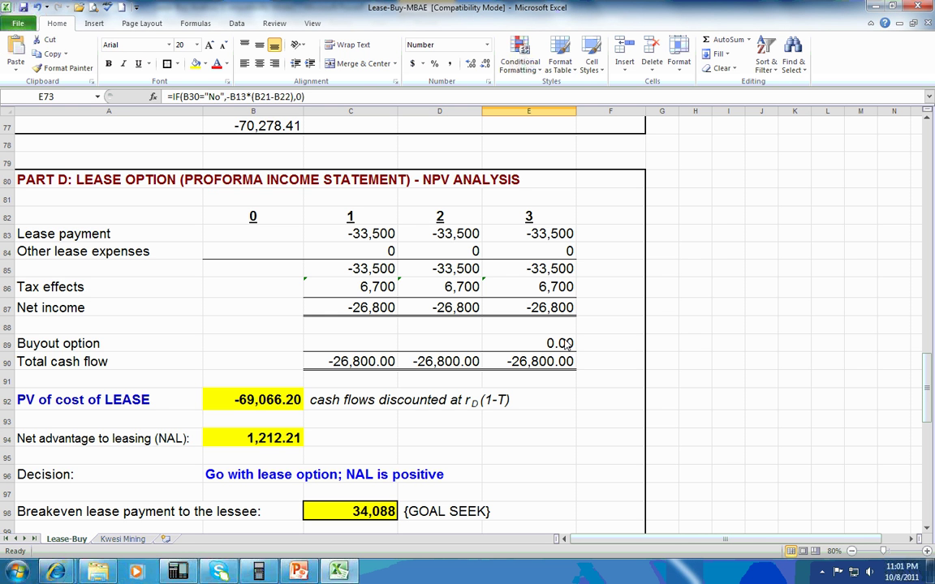
left_click(532, 344)
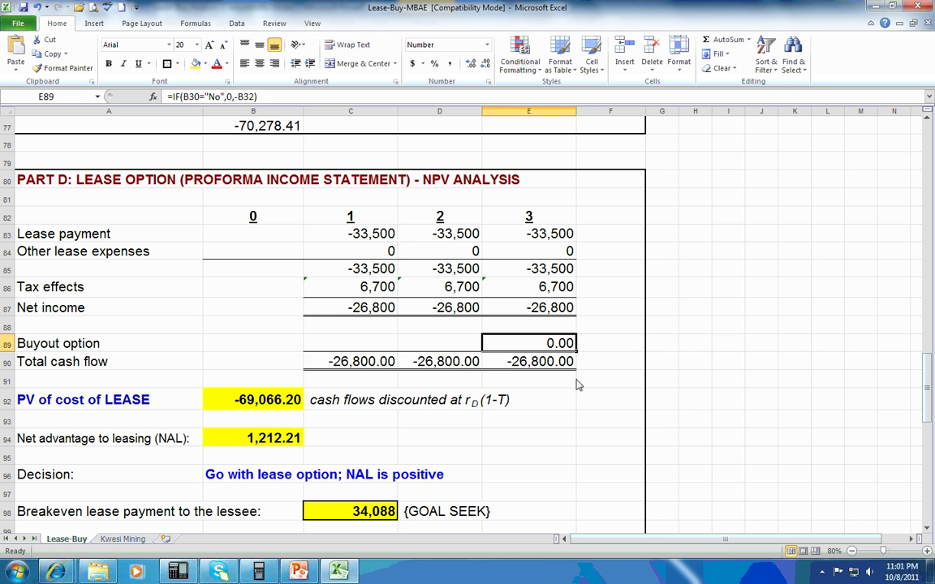
- Review the lease option's total cash flows for years 1 to 3 and inspect the PV of cost of LEASE formula
left_click_drag(339, 362, 547, 367)
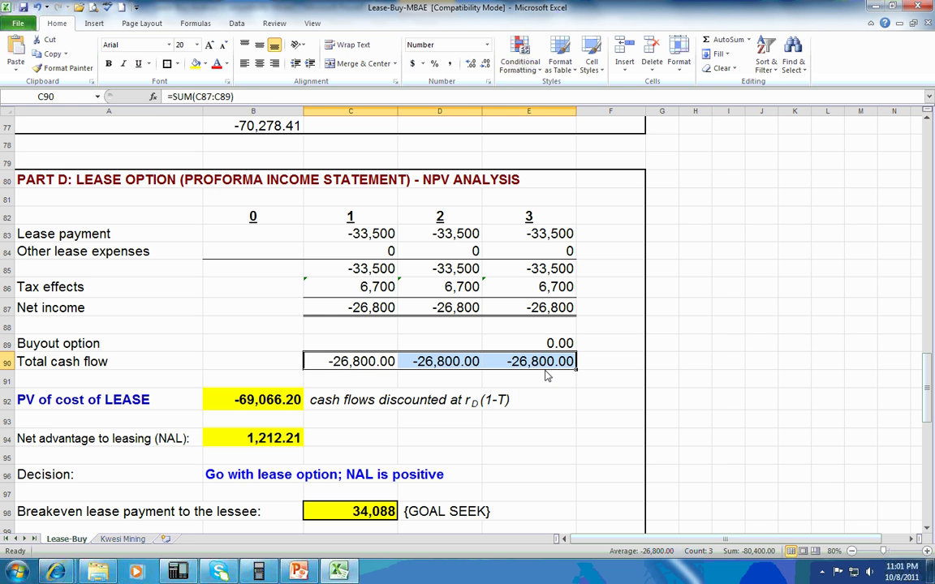
left_click(260, 402)
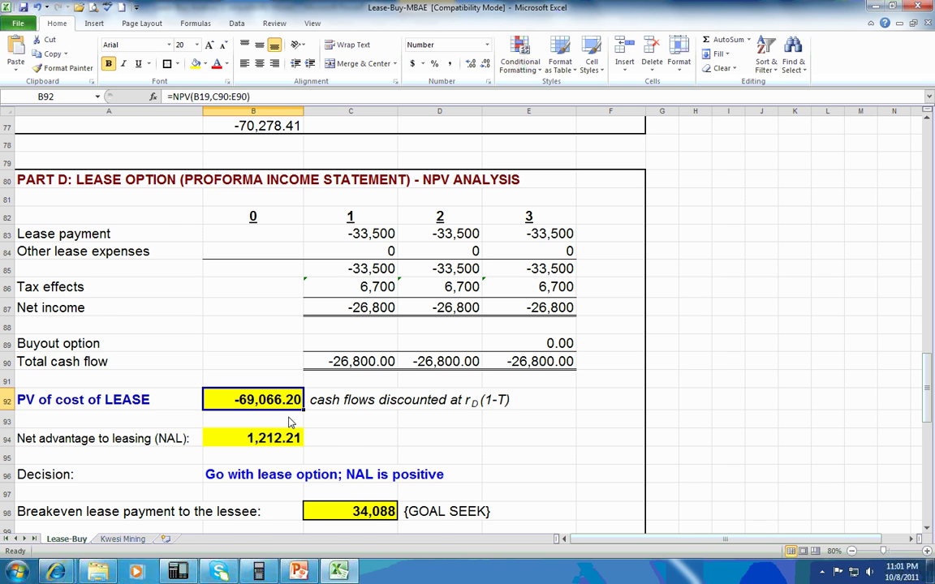
scroll(290, 421, "up", 1)
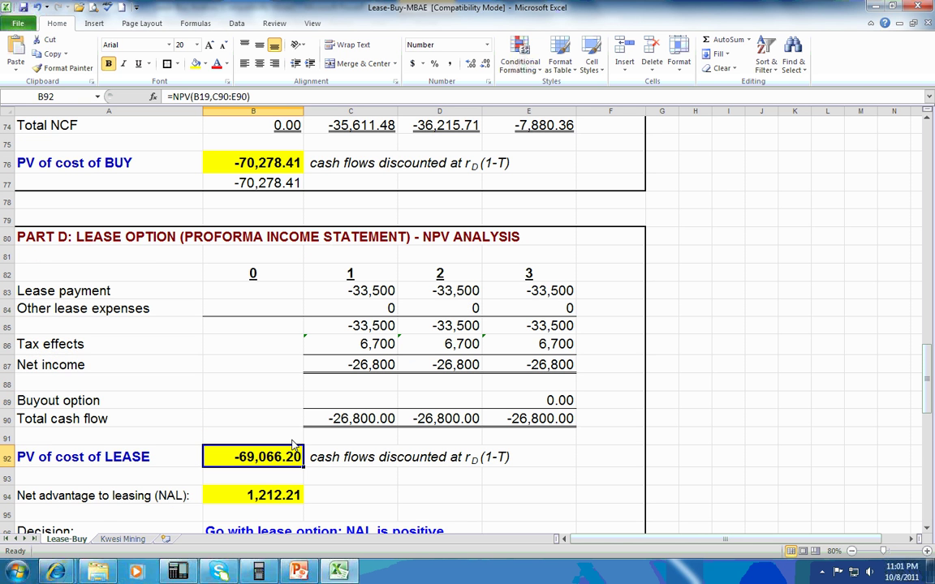
- Clear the duplicate NPV check in cell B77 below PV of cost of BUY
left_click(271, 162)
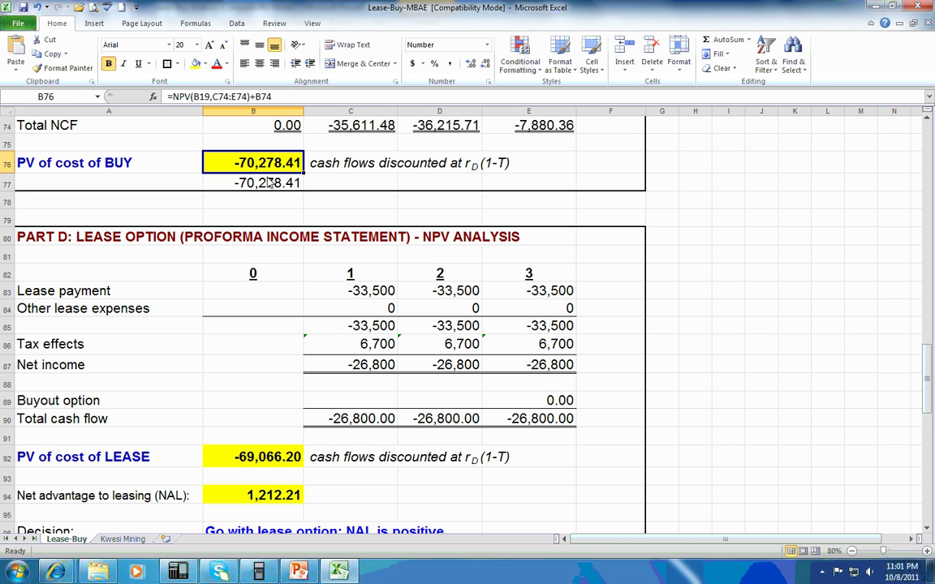
key("Down")
key("Delete")
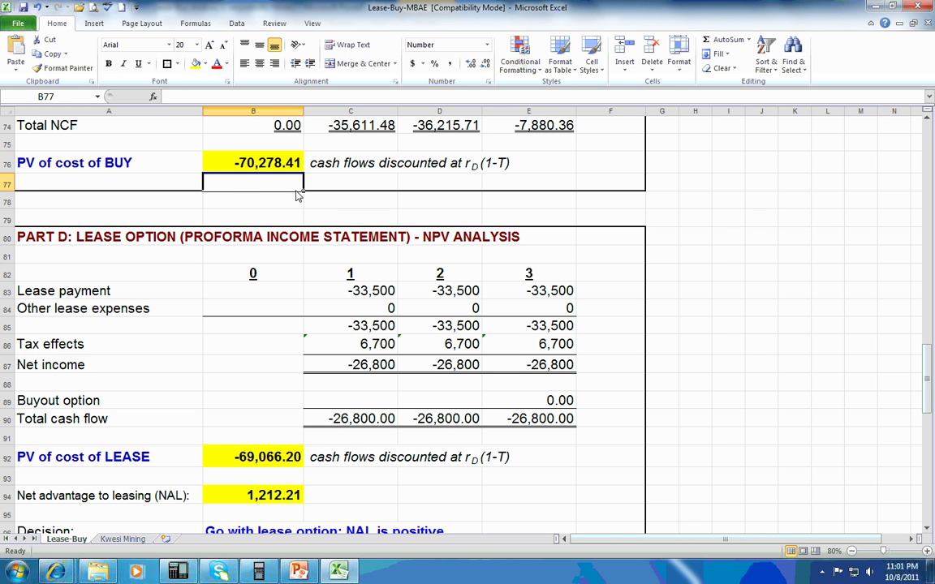
key("Up")
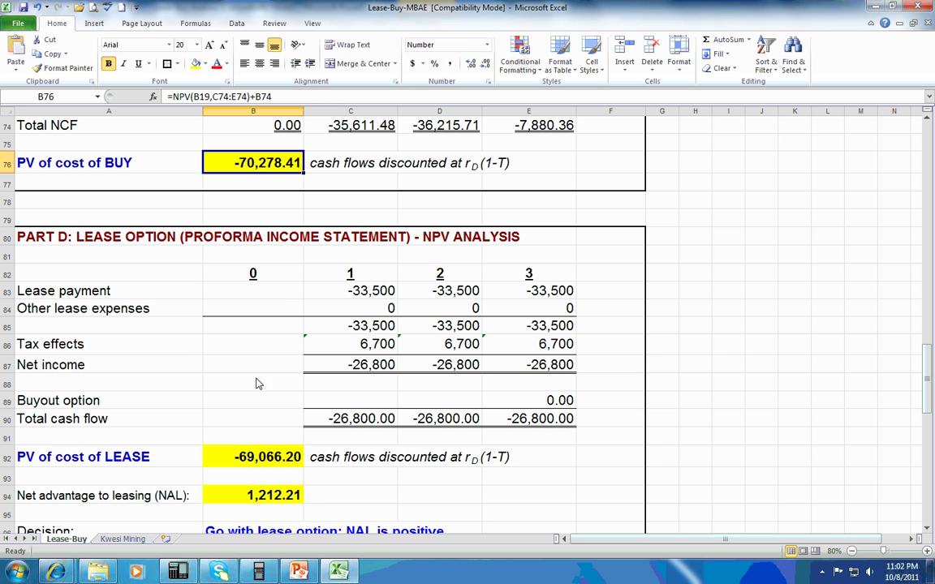
- Compare the PV of cost of LEASE and BUY formulas and inspect how Net advantage to leasing (NAL) is calculated
left_click(272, 457)
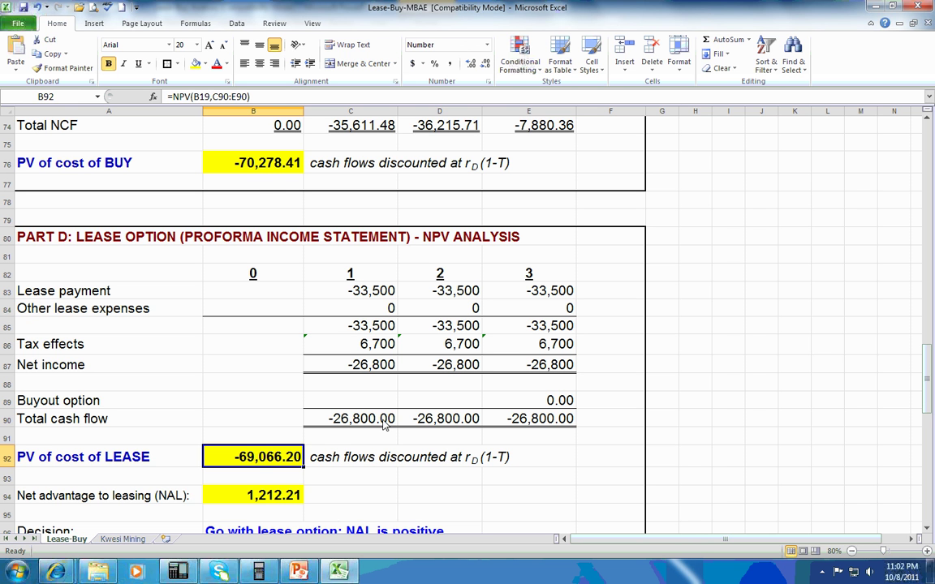
left_click(259, 166)
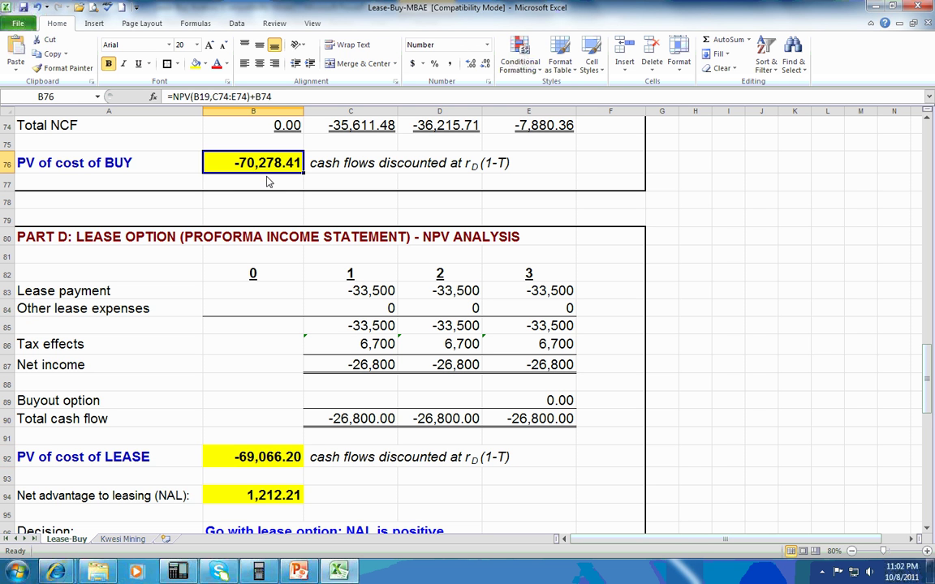
left_click(256, 495)
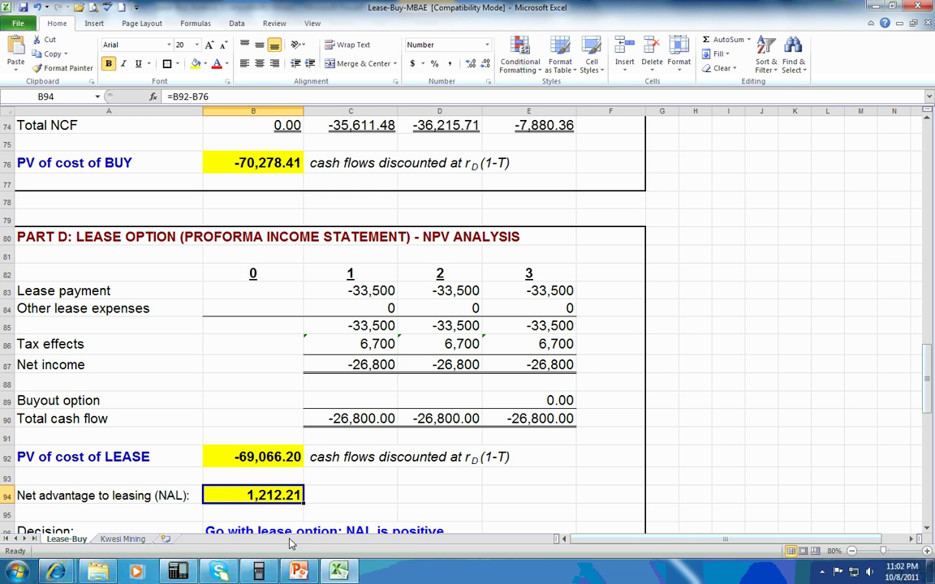
left_click(136, 496)
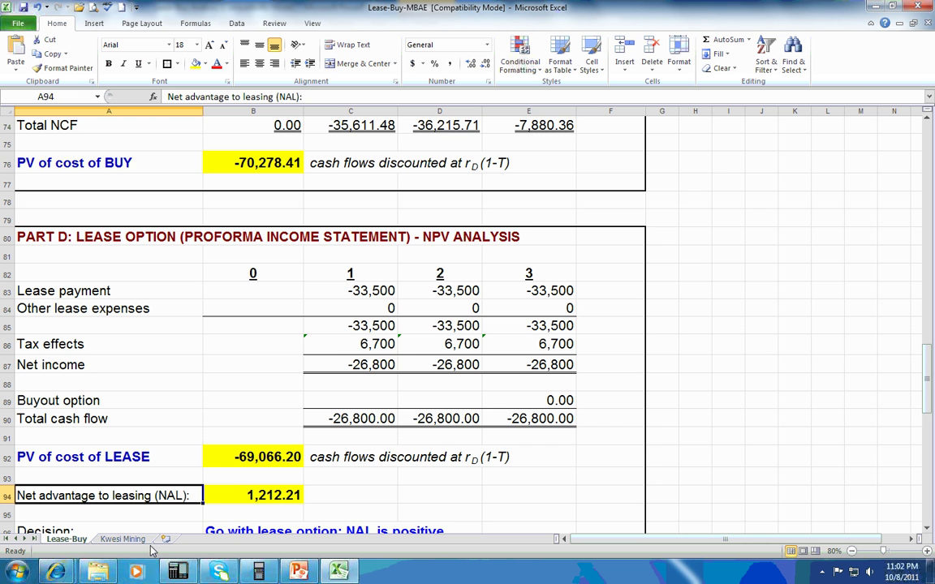
scroll(154, 549, "down", 1)
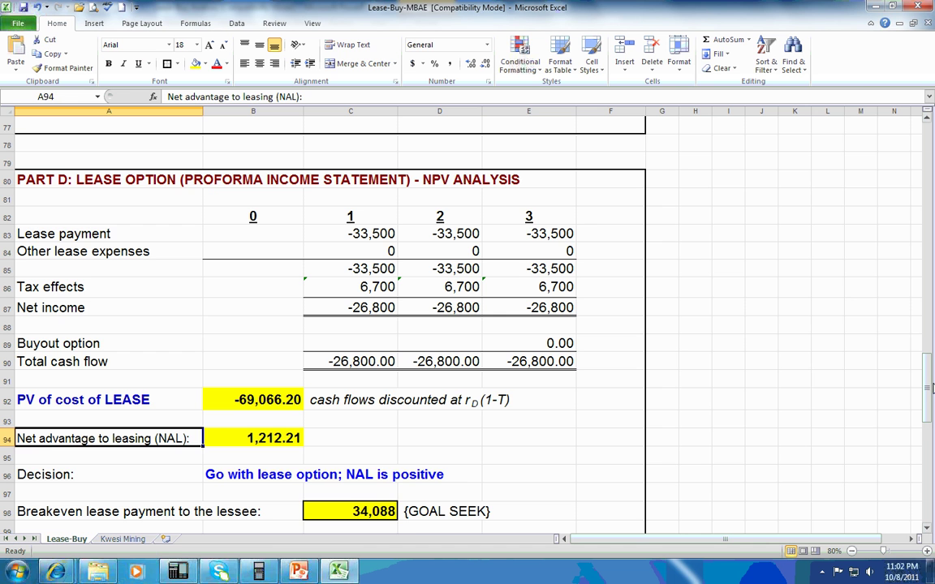
left_click_drag(927, 391, 928, 380)
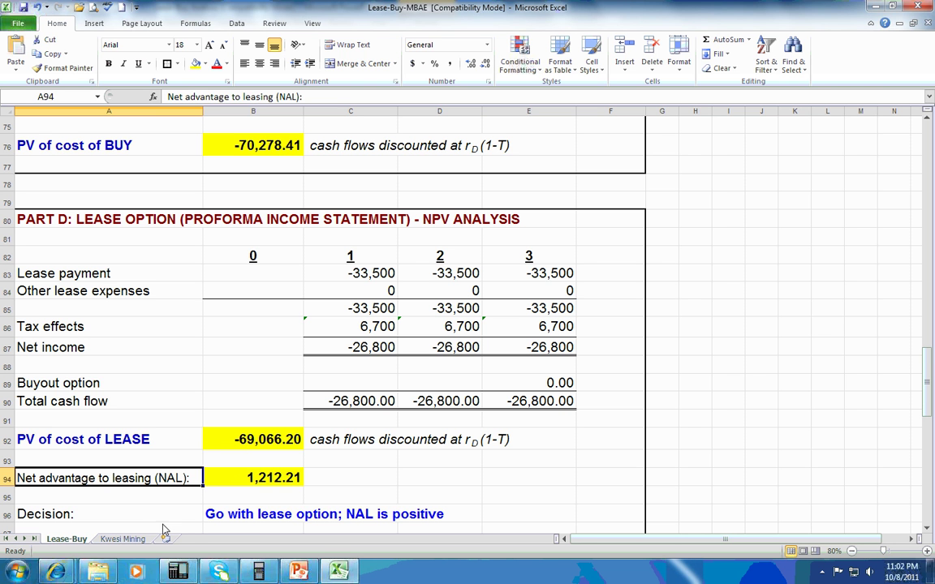
left_click(258, 483)
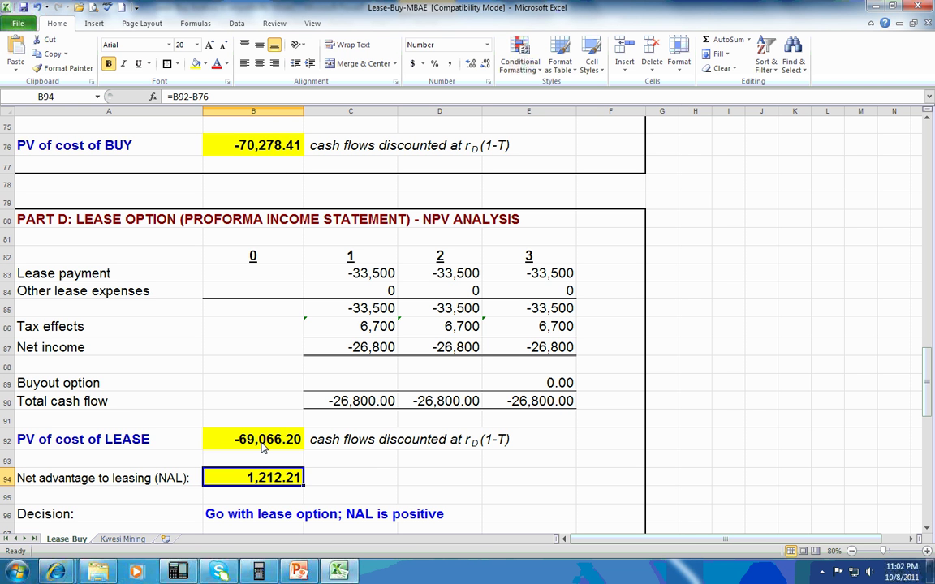
- Run Goal Seek to bring Net advantage to leasing (B94) to 0 by changing the Lease PMT in B28
left_click(418, 481)
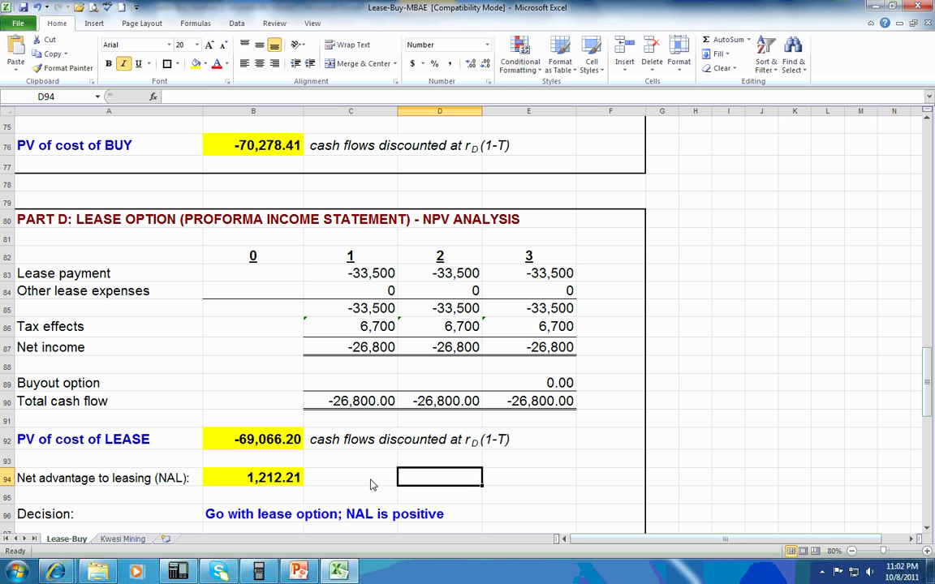
left_click(235, 25)
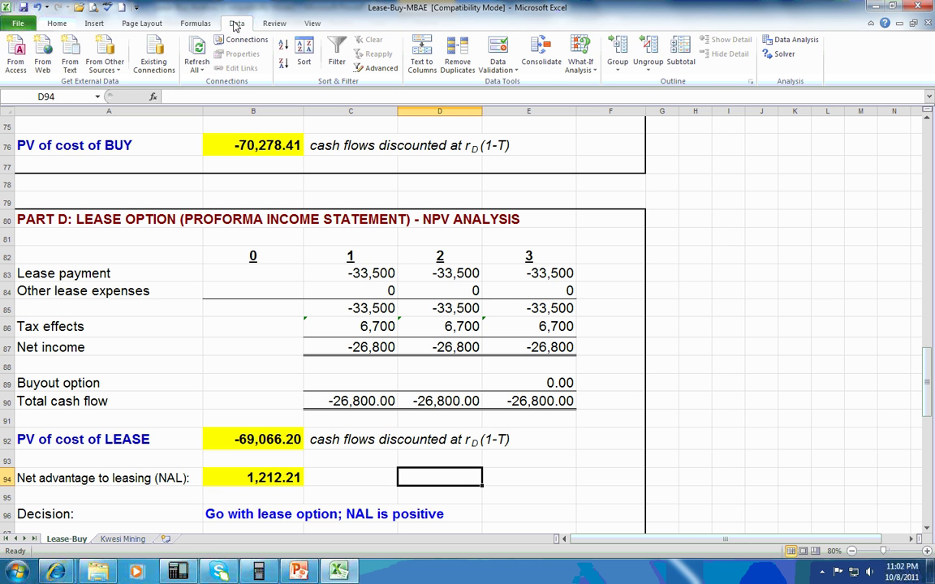
left_click(591, 75)
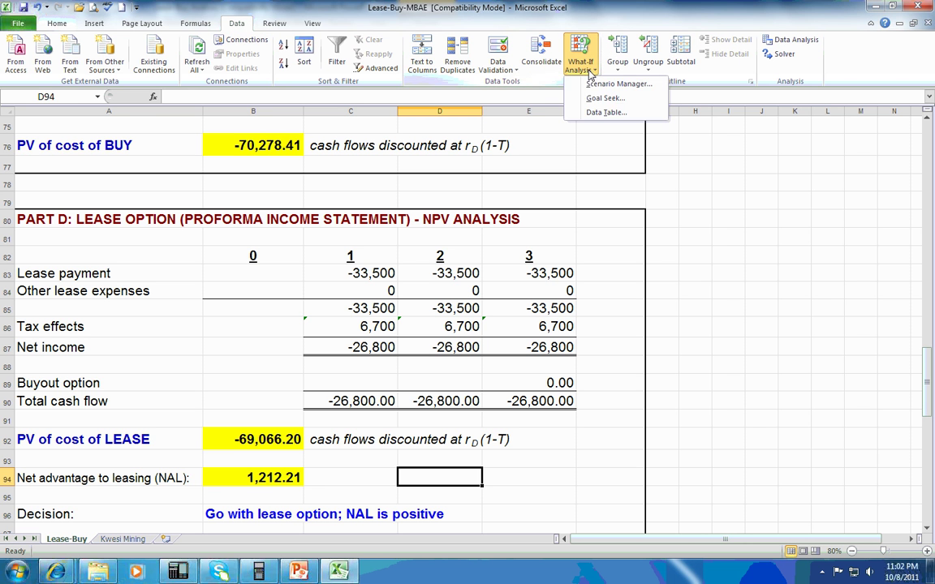
left_click(598, 97)
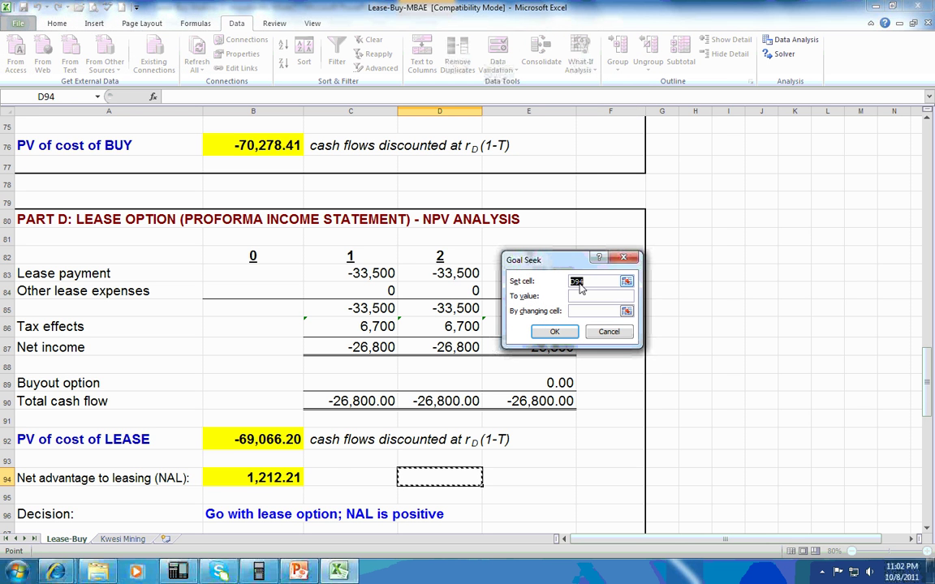
left_click(272, 478)
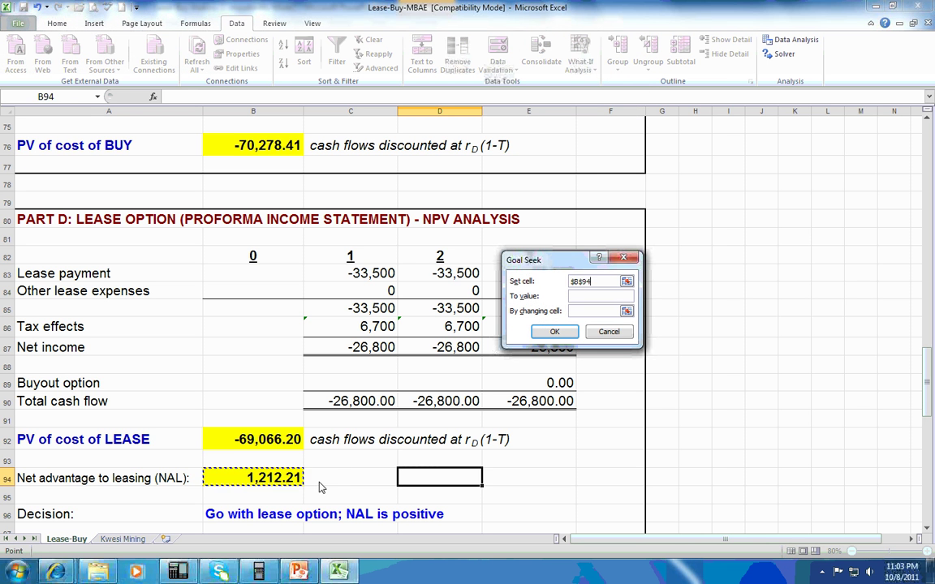
left_click(581, 298)
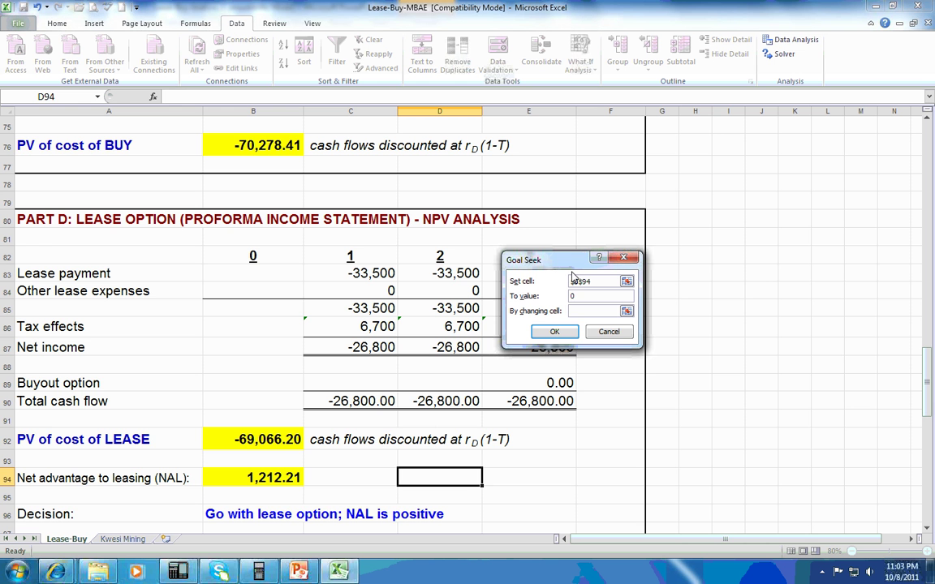
left_click(578, 310)
left_click_drag(927, 378, 927, 234)
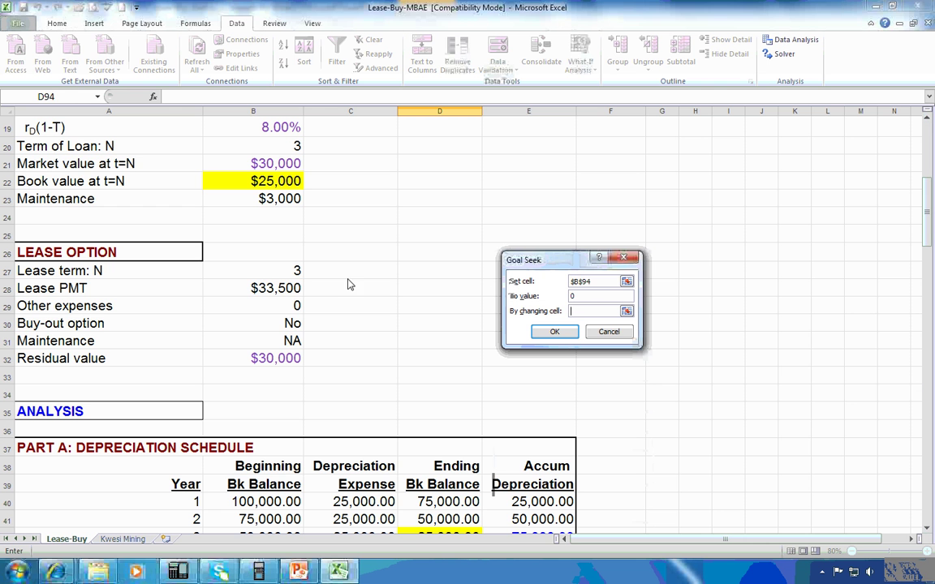
left_click(259, 288)
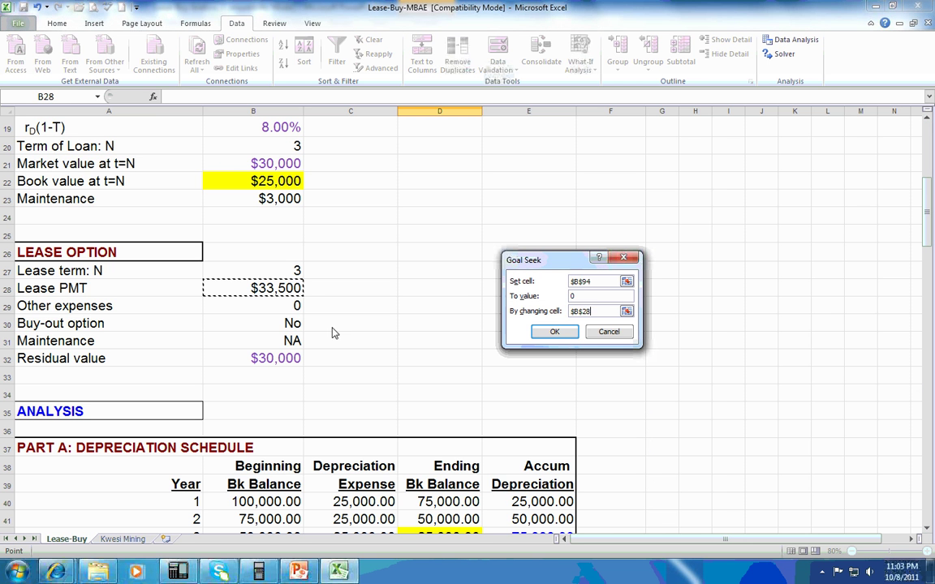
left_click(555, 331)
left_click(548, 330)
- Examine the solved Lease PMT, the PV of cost of LEASE and BUY, the NAL and the breakeven lease payment
left_click(278, 291)
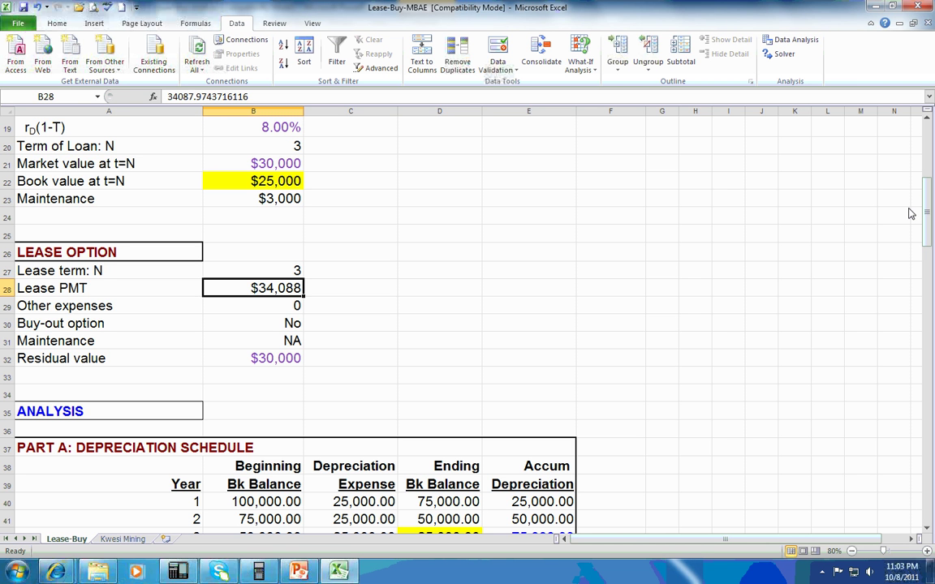
left_click_drag(930, 207, 923, 363)
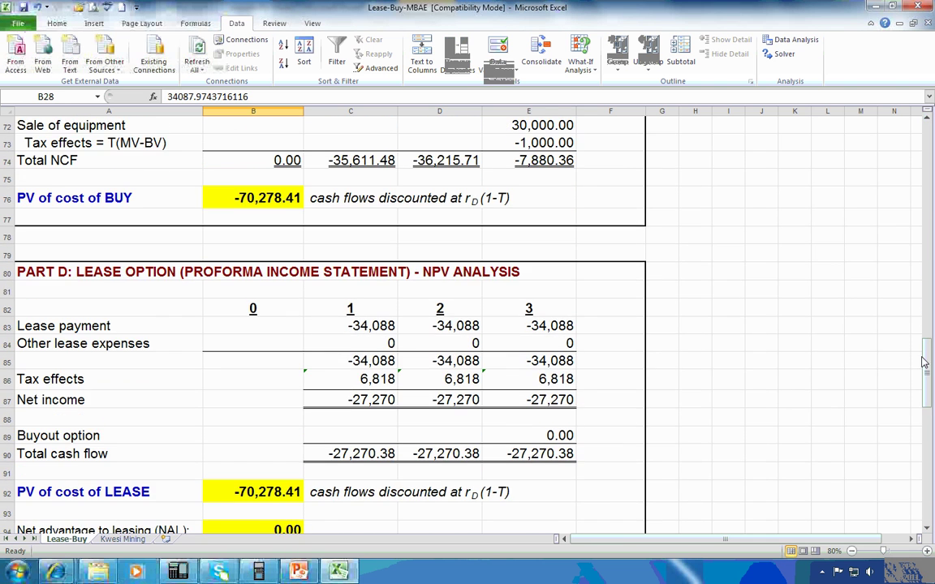
left_click(256, 492)
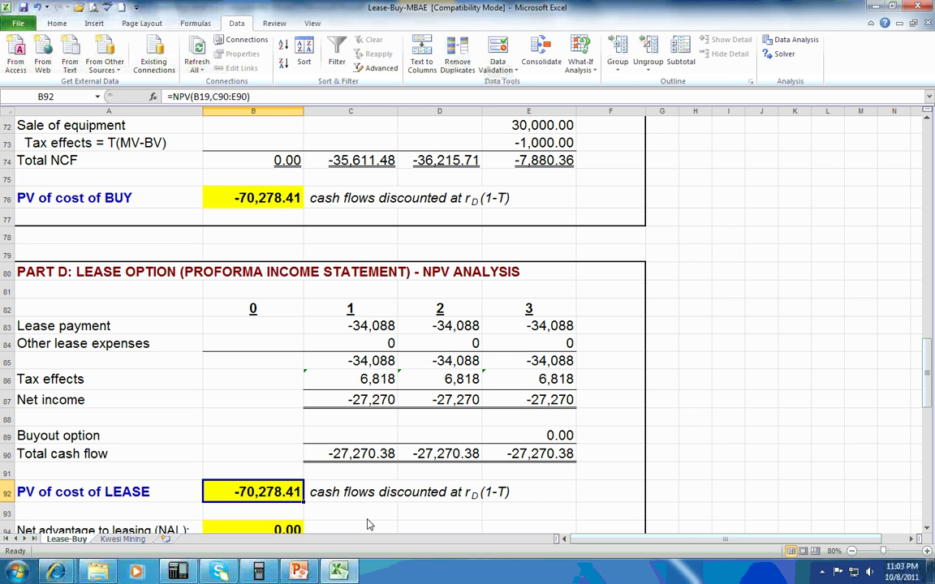
left_click(246, 195)
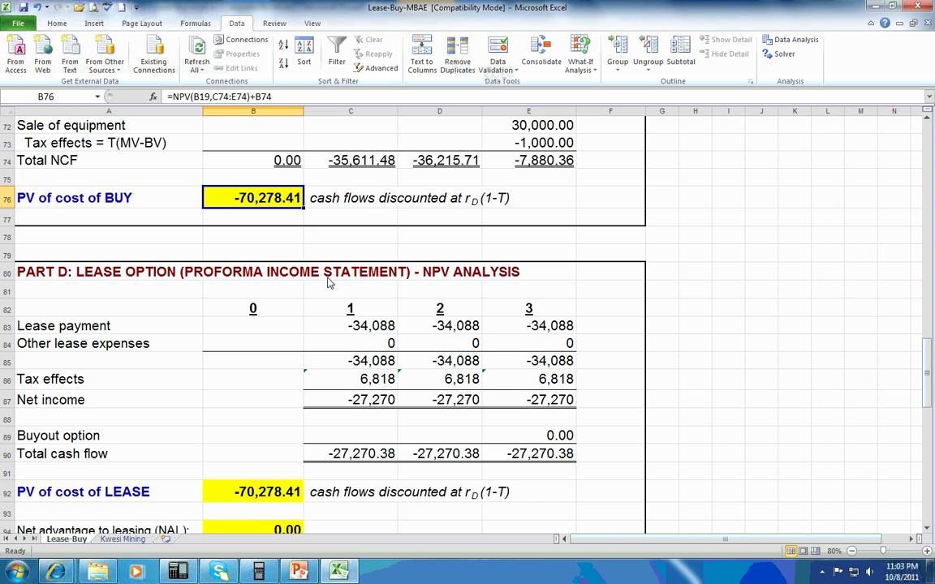
scroll(329, 284, "down", 1)
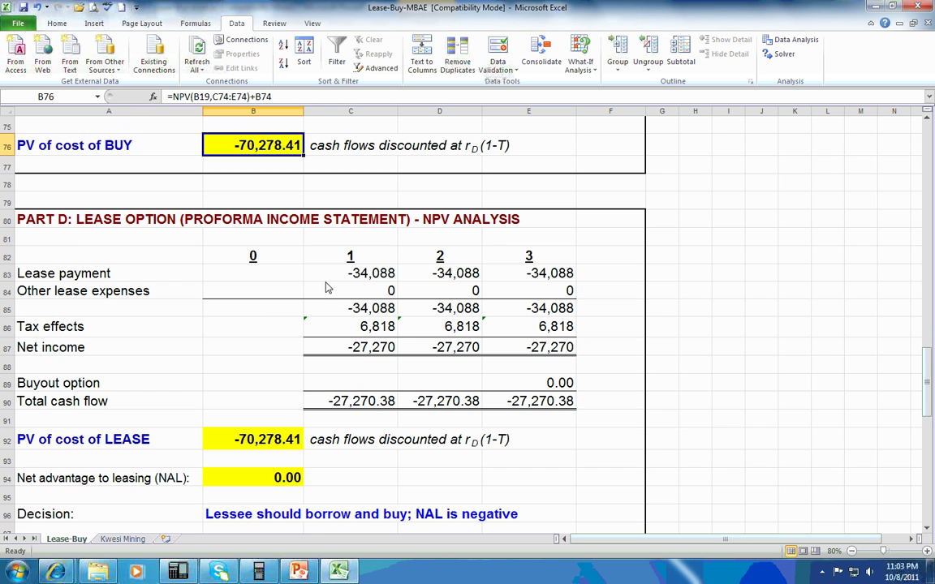
left_click(285, 481)
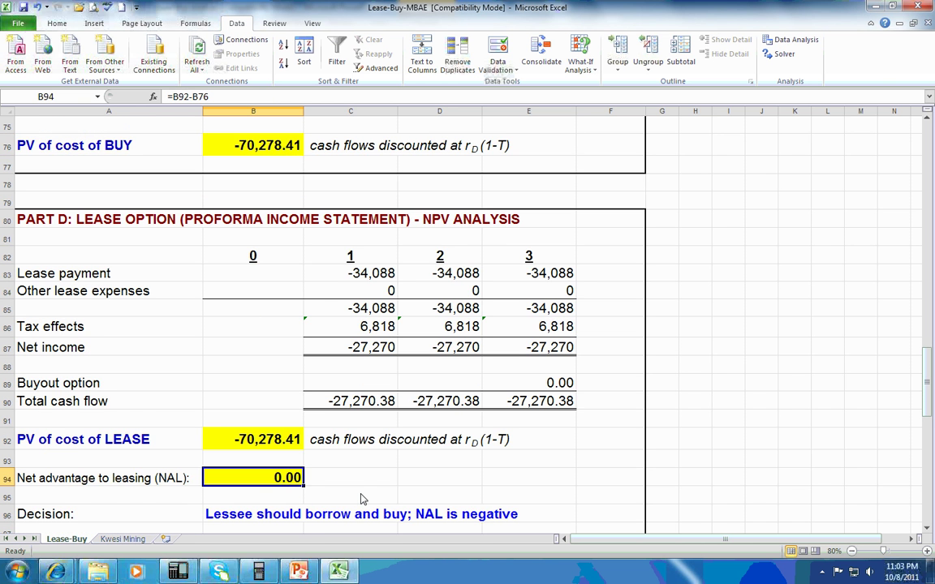
scroll(363, 498, "down", 1)
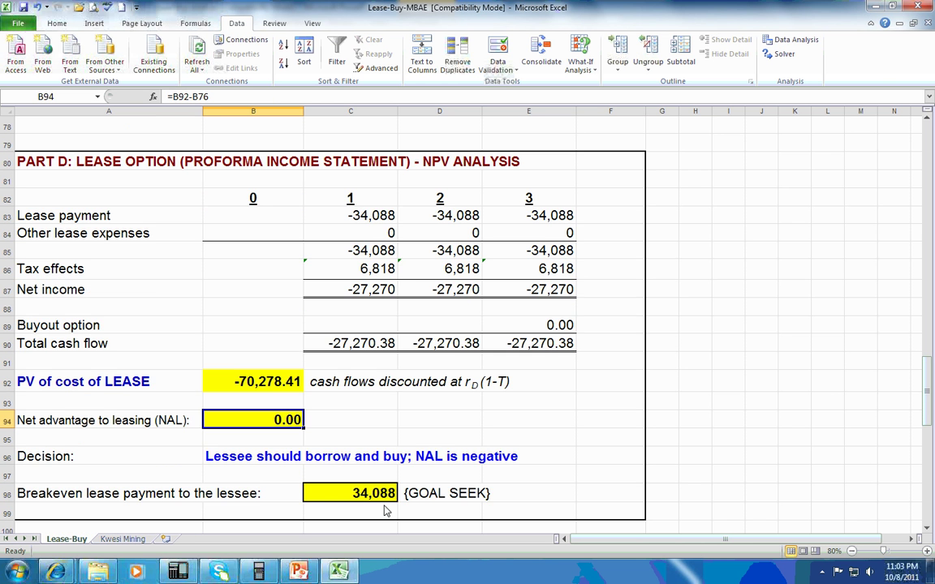
left_click(363, 497)
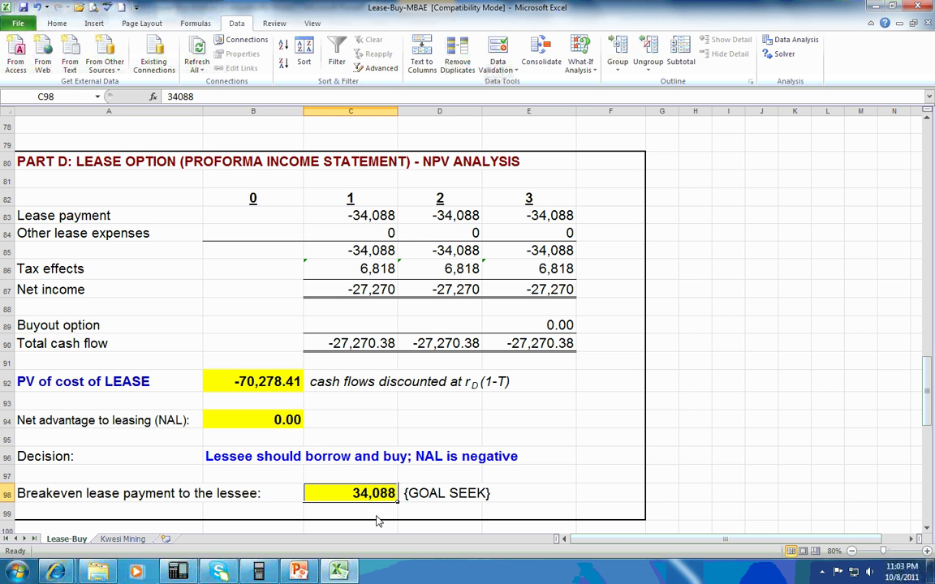
- Undo the Goal Seek change to the Lease PMT
left_click_drag(927, 410, 930, 216)
left_click(37, 8)
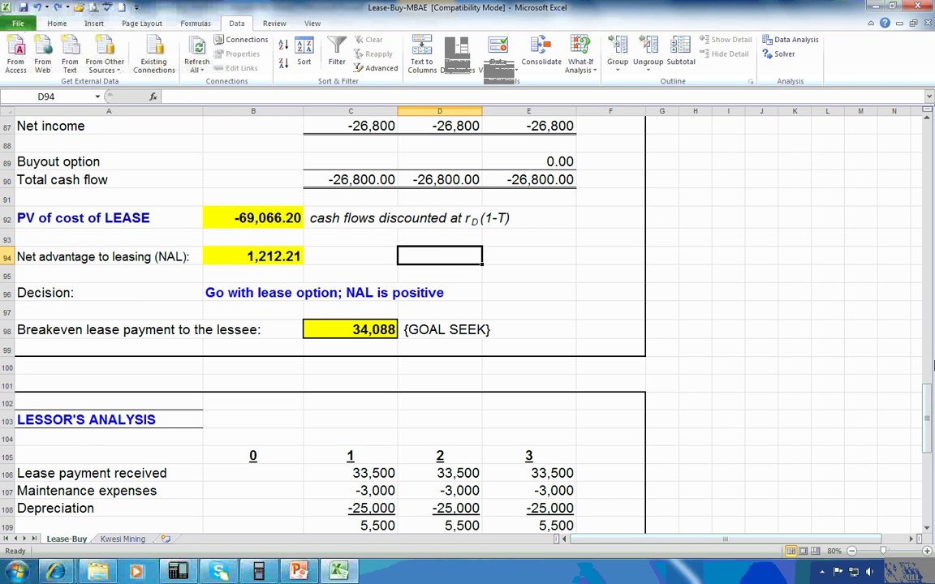
- Review the lease payment received, maintenance expenses and depreciation for years 1 to 3 in the LESSOR'S ANALYSIS section
left_click_drag(926, 403, 929, 440)
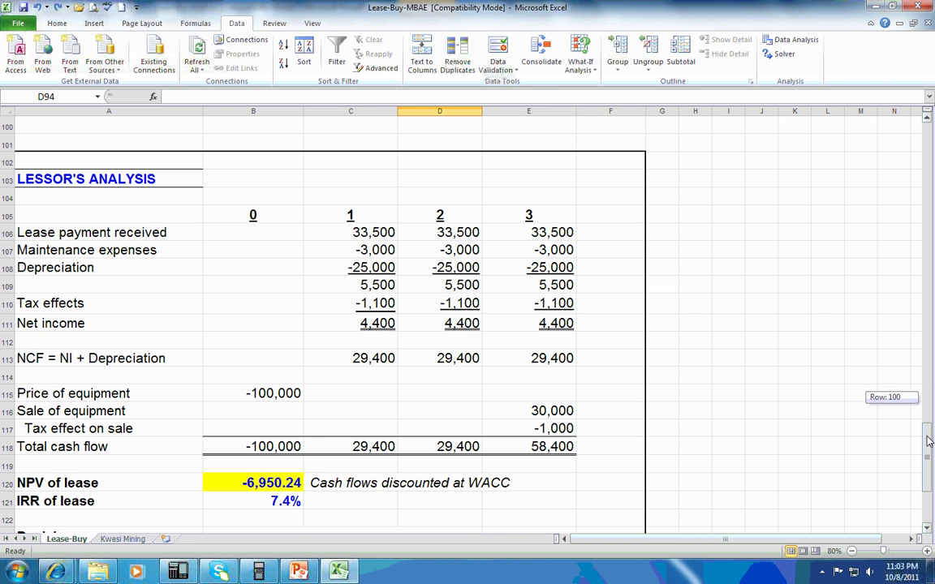
left_click_drag(929, 440, 928, 439)
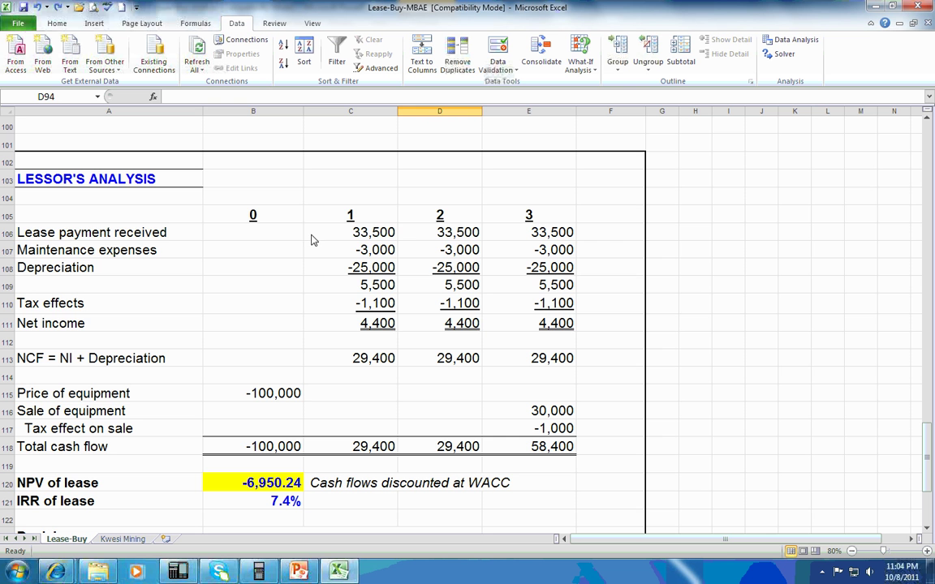
left_click_drag(98, 232, 531, 237)
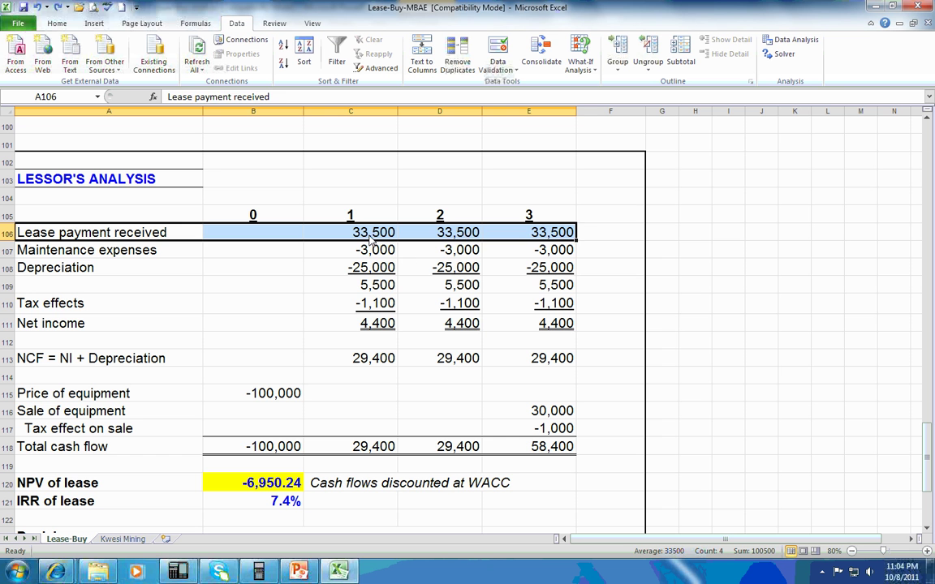
left_click(339, 233)
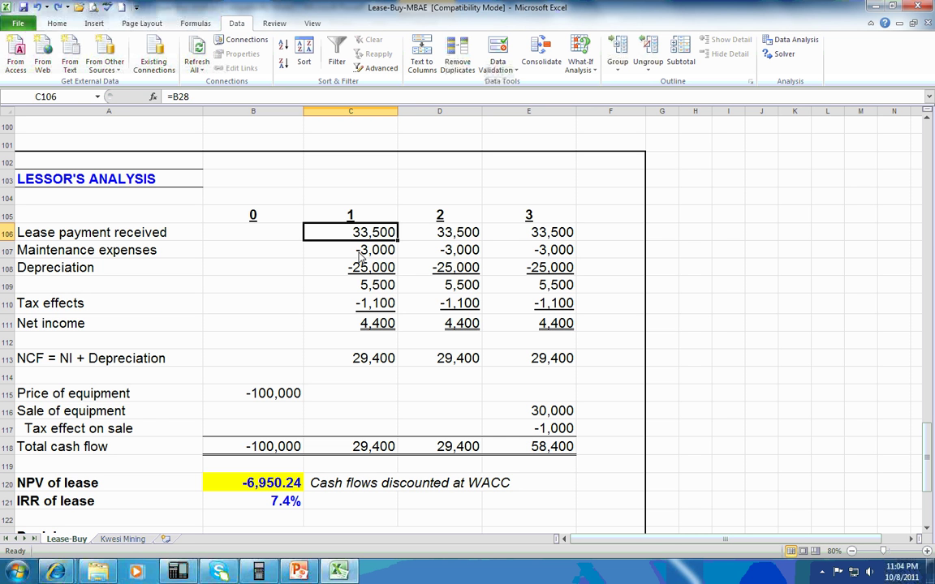
left_click_drag(360, 253, 564, 250)
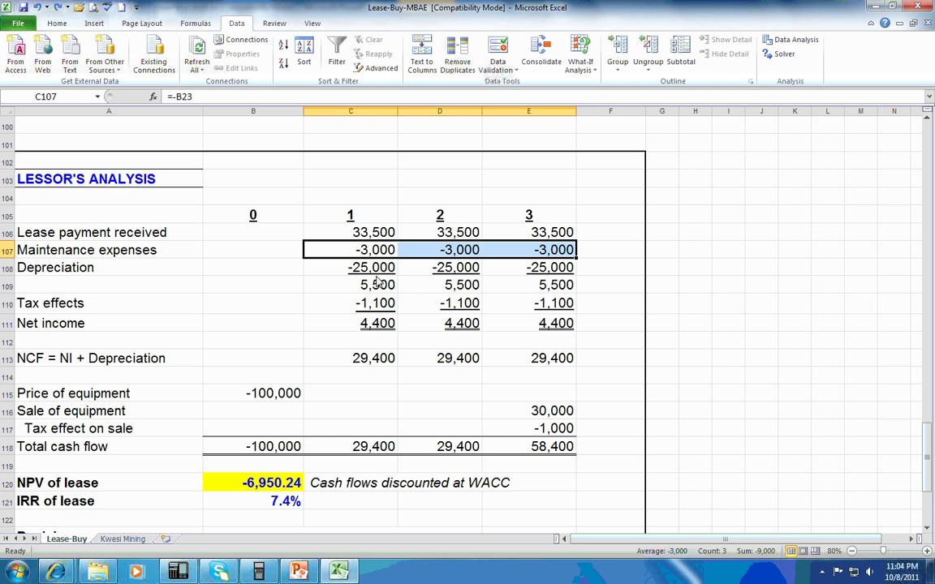
left_click_drag(357, 268, 489, 269)
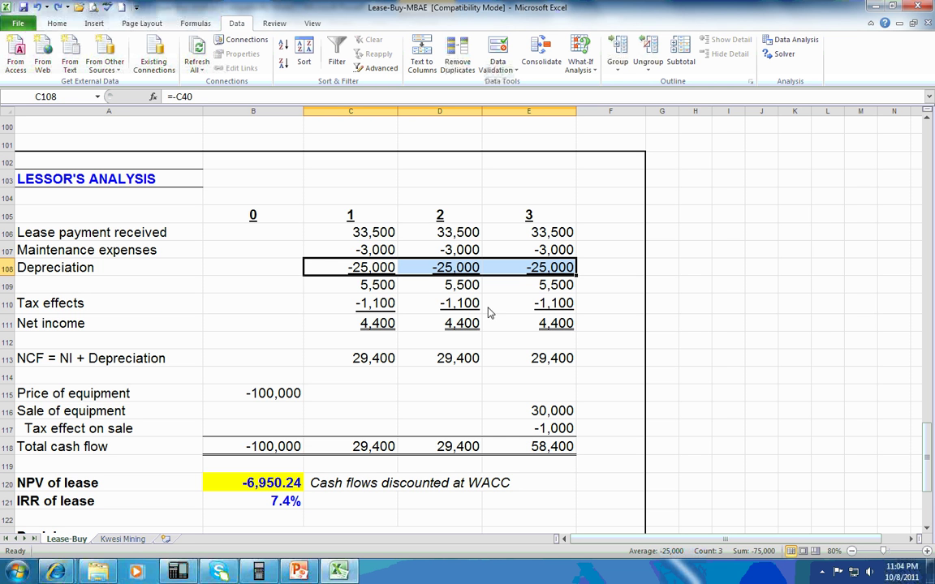
- Check how the lessor's pre-tax income and tax effects are calculated for years 1 to 3
left_click(381, 235)
left_click_drag(385, 278, 556, 296)
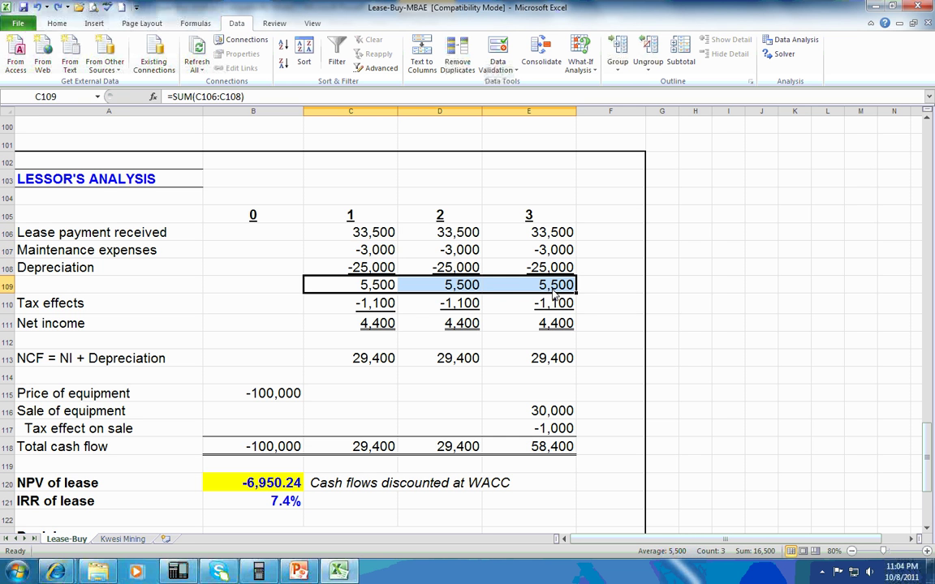
left_click_drag(357, 305, 539, 312)
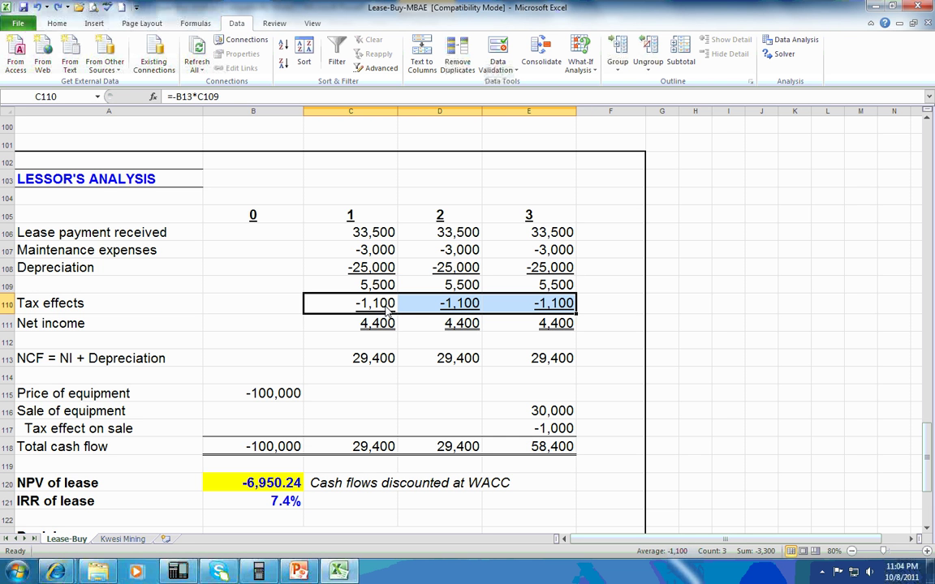
left_click_drag(381, 285, 562, 296)
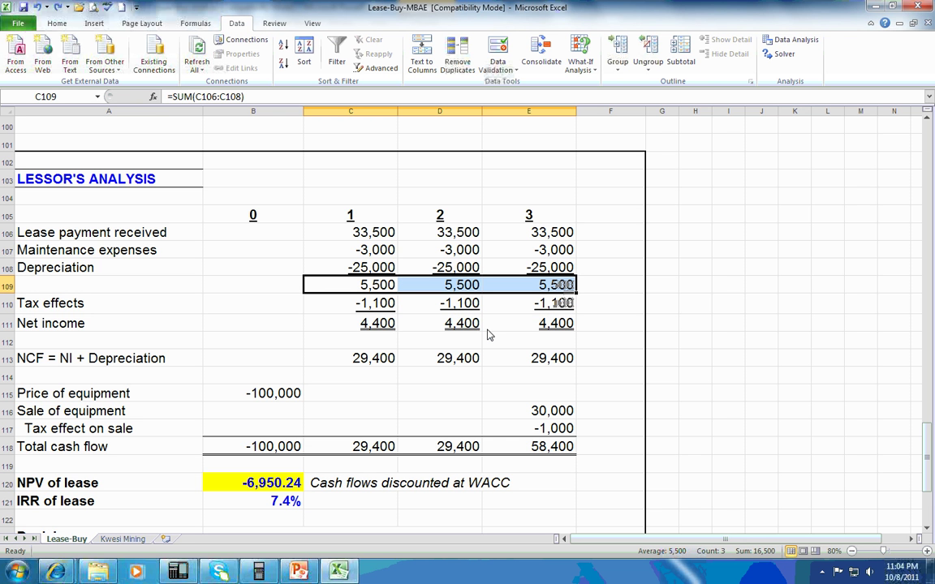
- Trace the lessor's NCF for years 1 to 3 back to its net income and depreciation rows
left_click(387, 343)
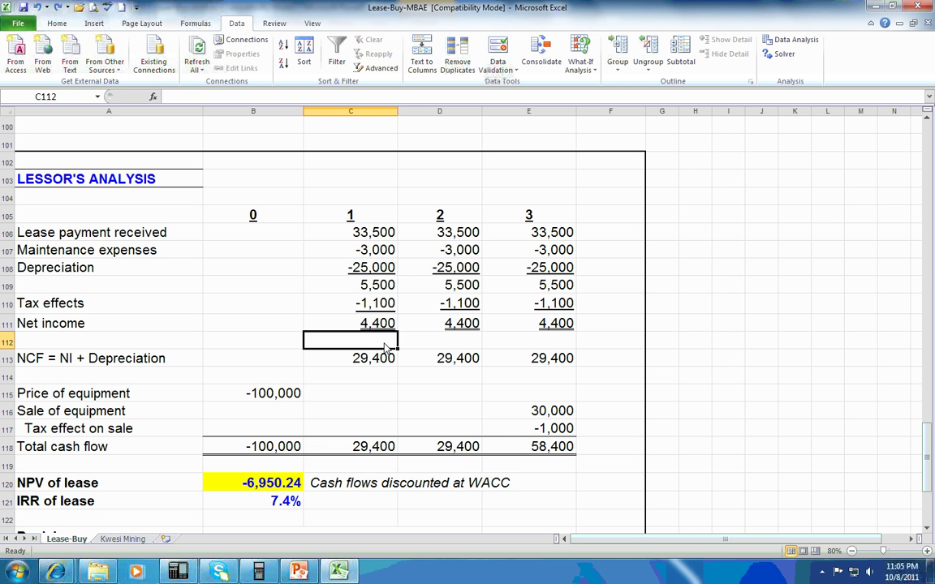
left_click(48, 357)
left_click_drag(376, 324, 575, 328)
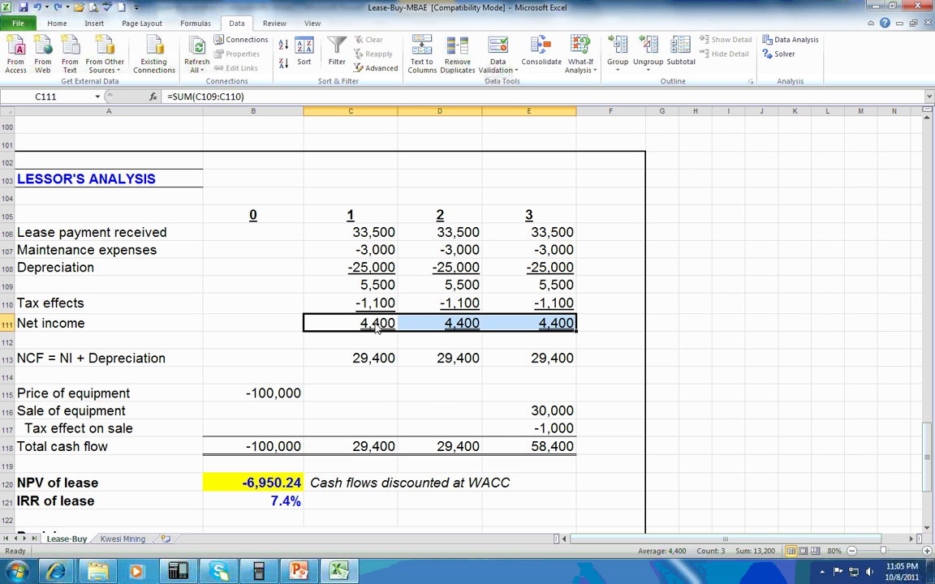
key("shift+BackSpace")
left_click(388, 269)
left_click(432, 273)
key("Right")
left_click_drag(372, 366, 552, 364)
- Inspect the lessor's formulas for the price of equipment, the year 3 sale of equipment and the tax effect on sale
left_click(360, 395)
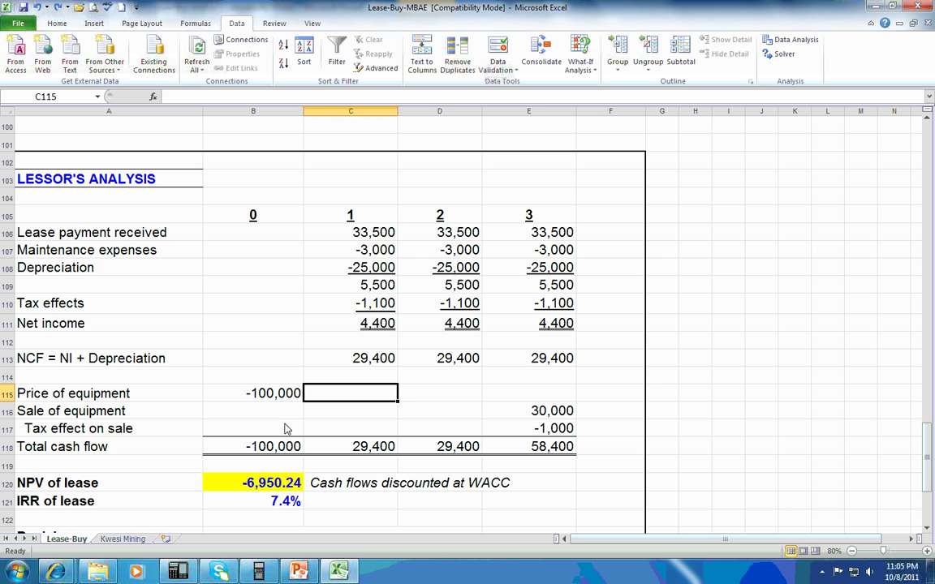
left_click(278, 397)
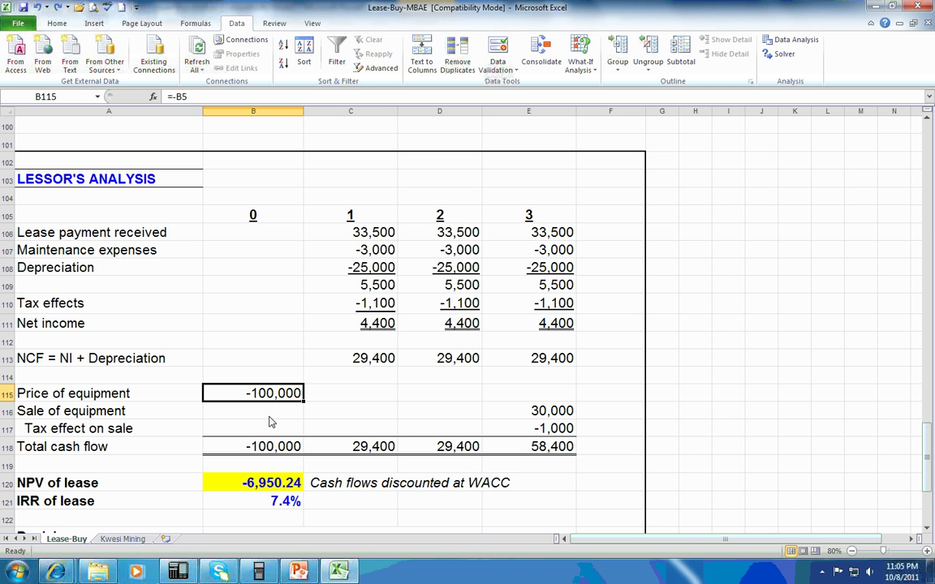
left_click(534, 414)
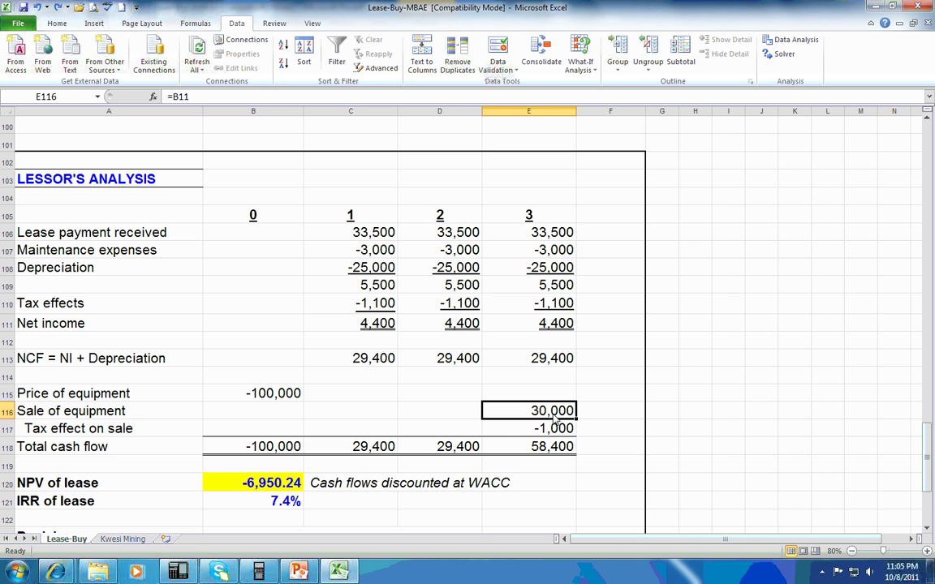
left_click(554, 430)
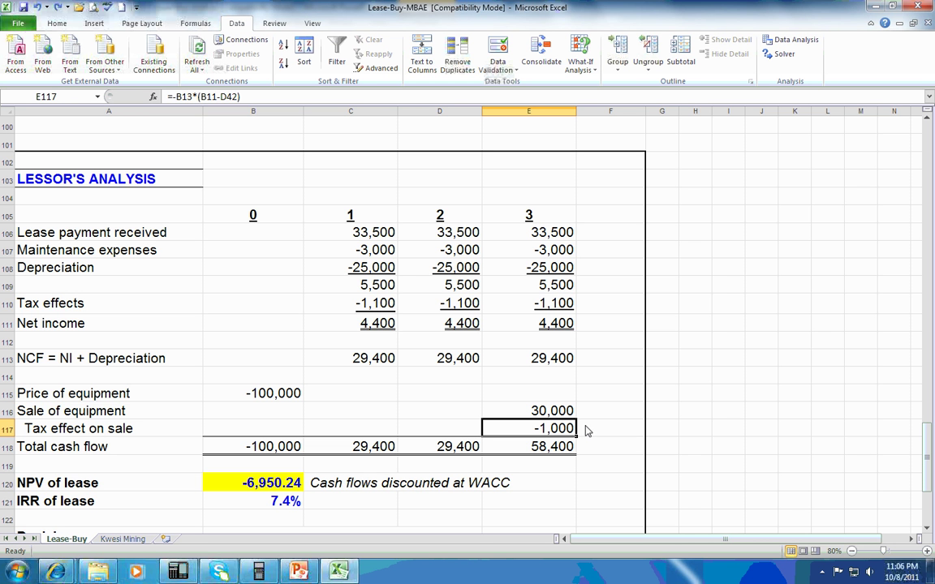
left_click(561, 415)
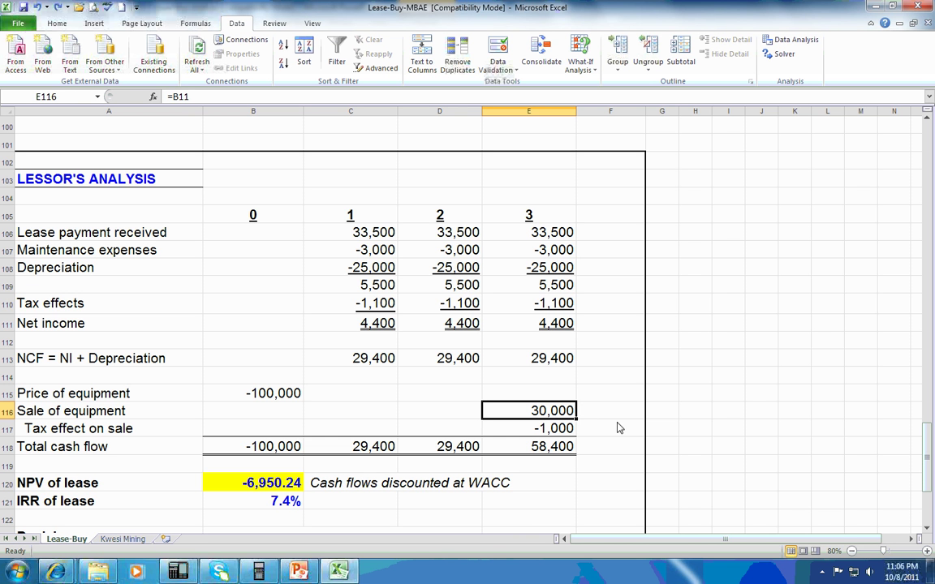
left_click(545, 429)
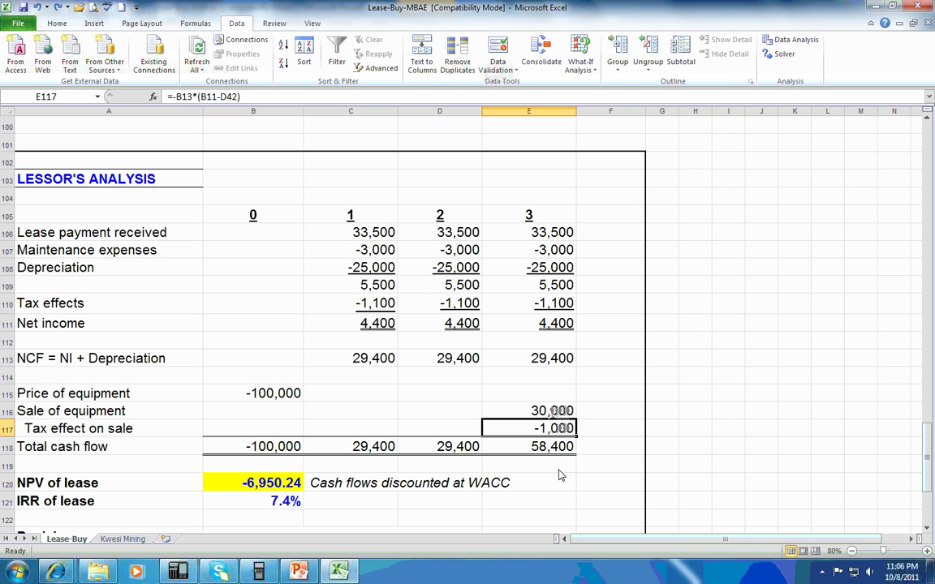
- Check how the lessor's total cash flow sums the NCF, equipment and tax rows, including the year 3 formula
left_click_drag(323, 445, 570, 451)
left_click_drag(381, 359, 540, 430)
left_click(539, 446)
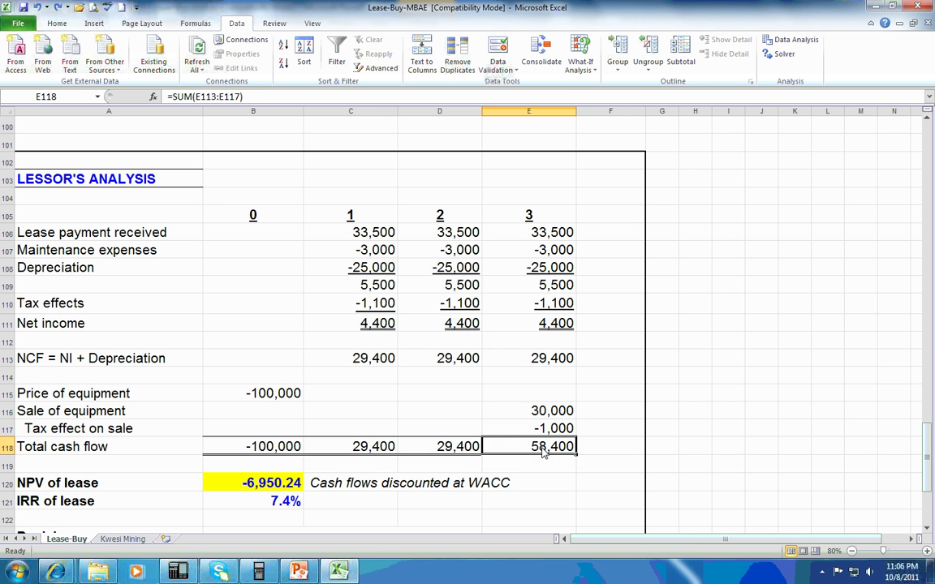
- Rebuild the lessor's lease NPV in cell B119 as =NPV(B12,C118:E118)+B118, compare it with B120, and clear the cell again
scroll(540, 491, "down", 2)
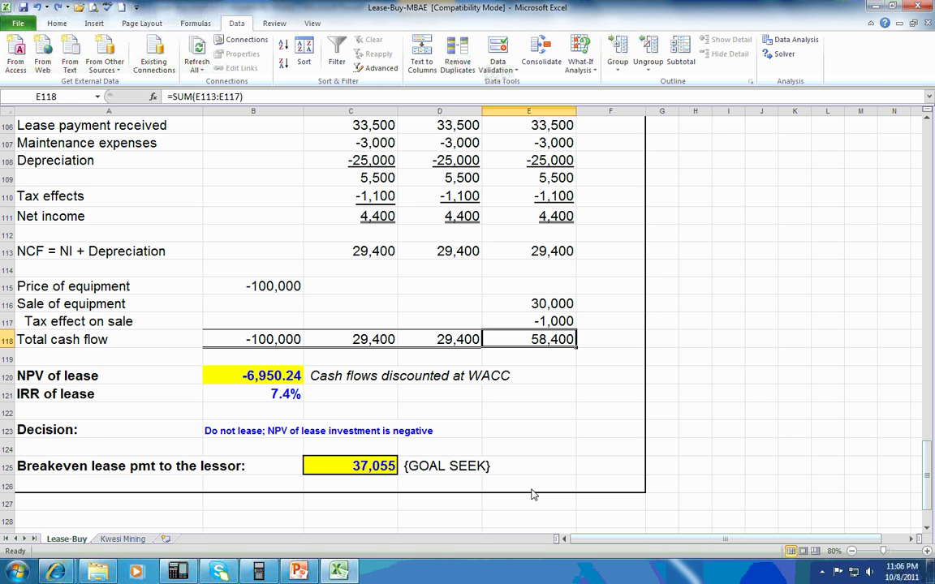
left_click(276, 376)
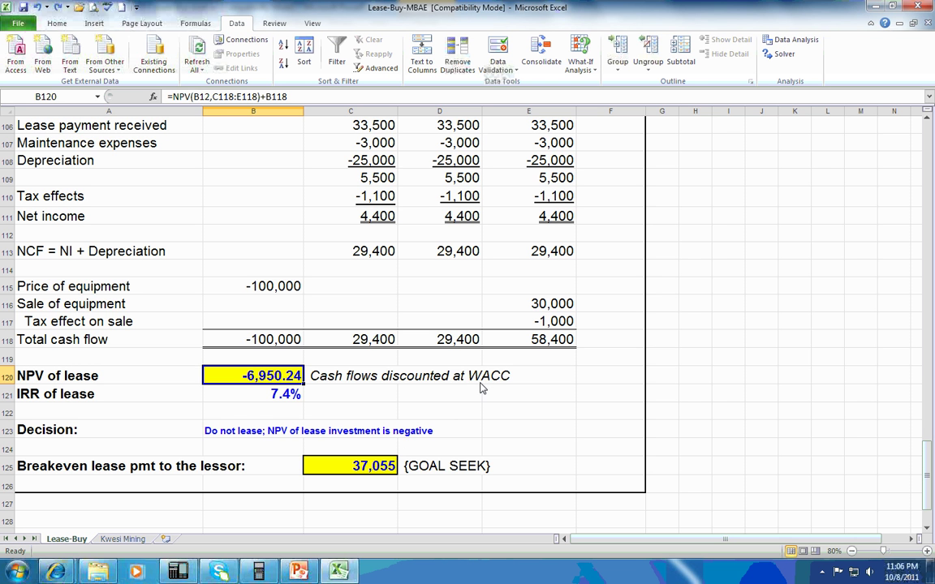
left_click(251, 357)
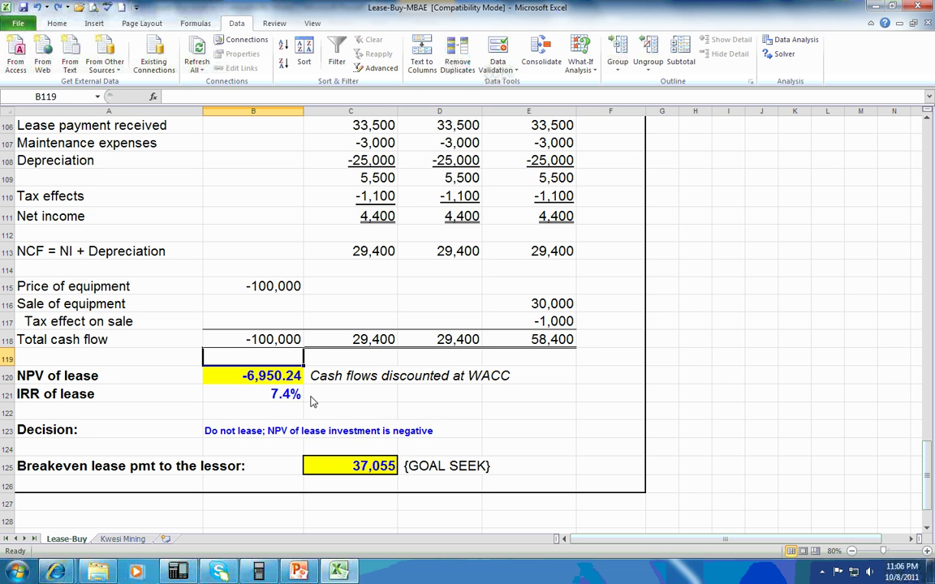
type("=NPV(")
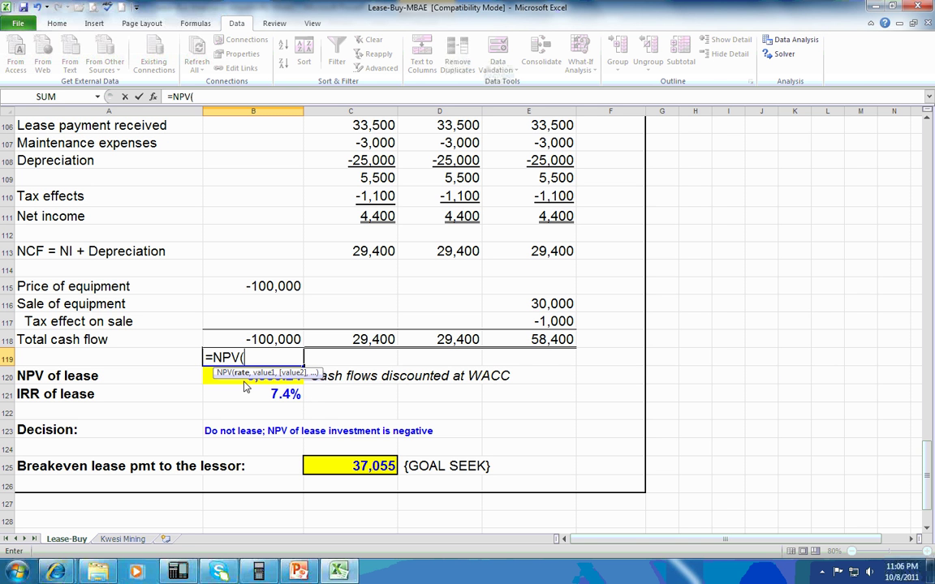
left_click_drag(927, 467, 932, 159)
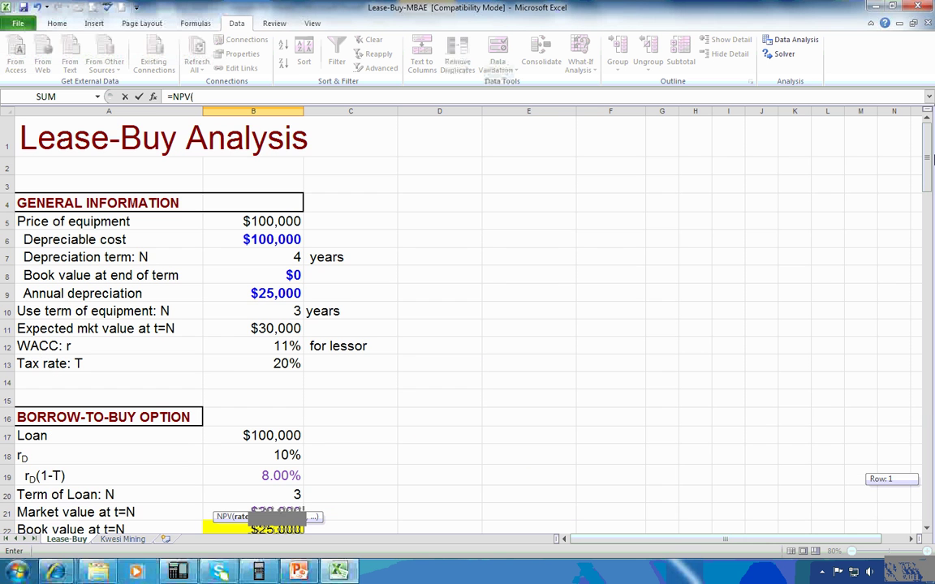
left_click(289, 347)
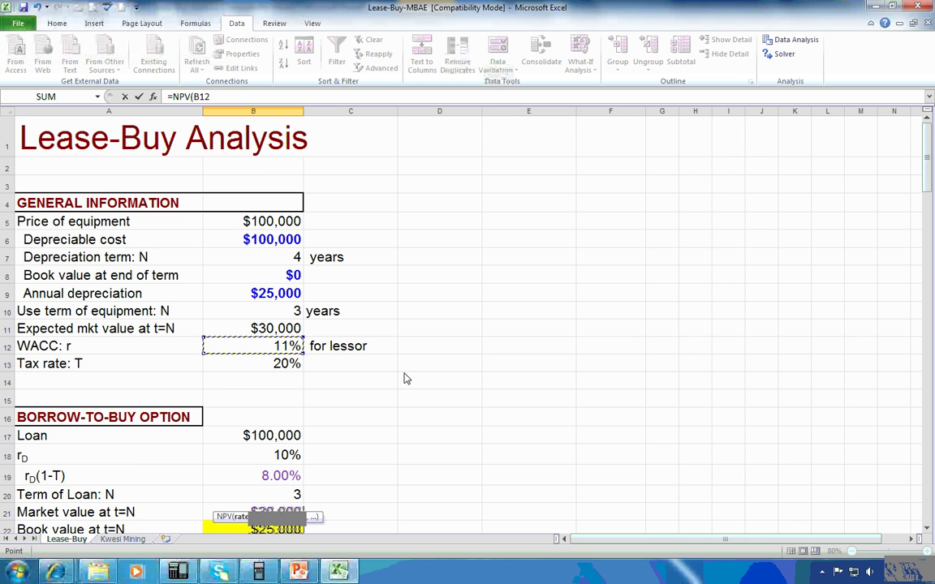
type(",")
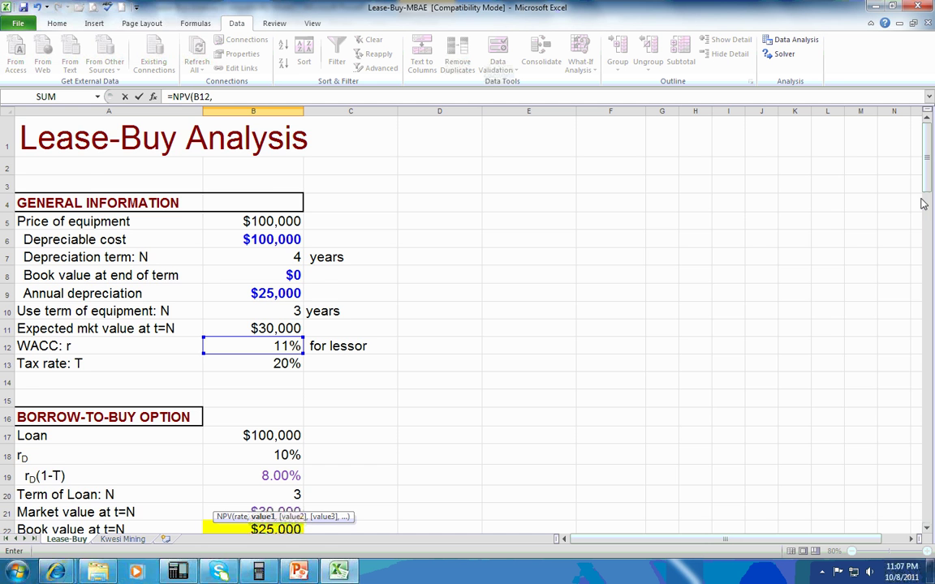
left_click_drag(926, 183, 921, 494)
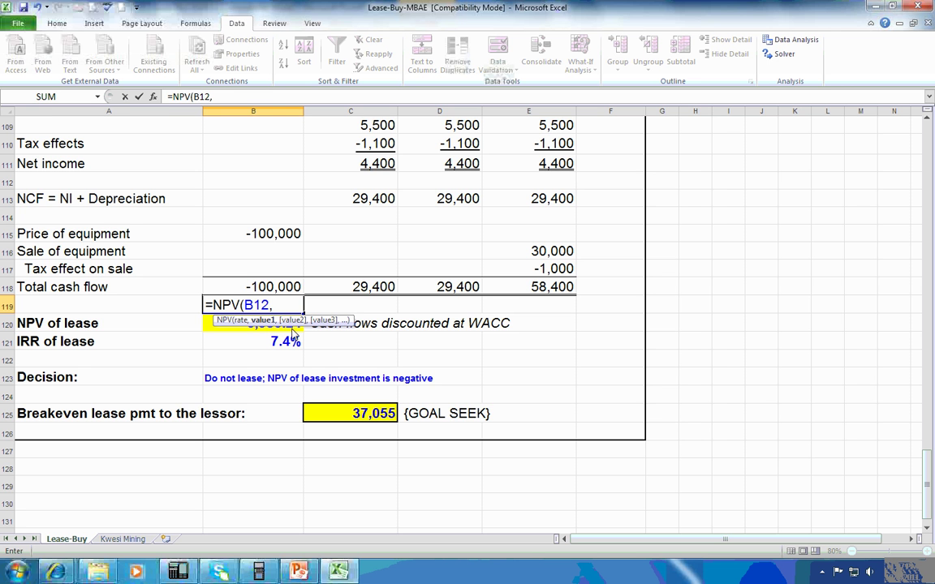
left_click_drag(360, 289, 493, 296)
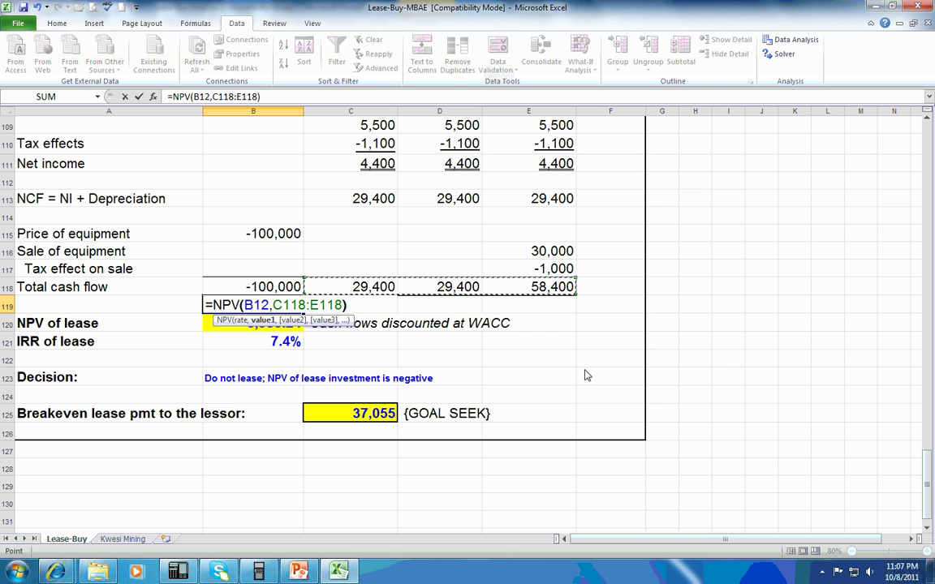
type(")")
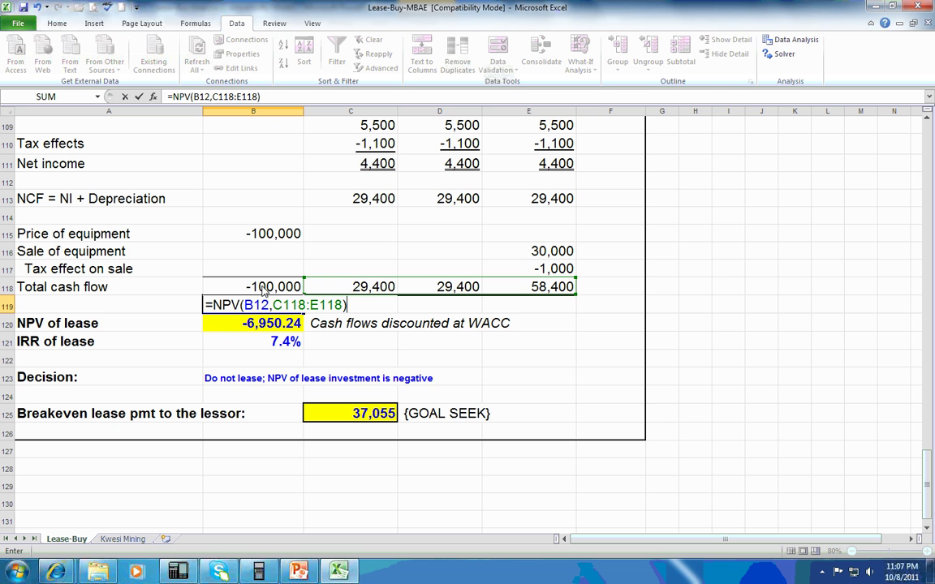
type("+")
left_click(253, 286)
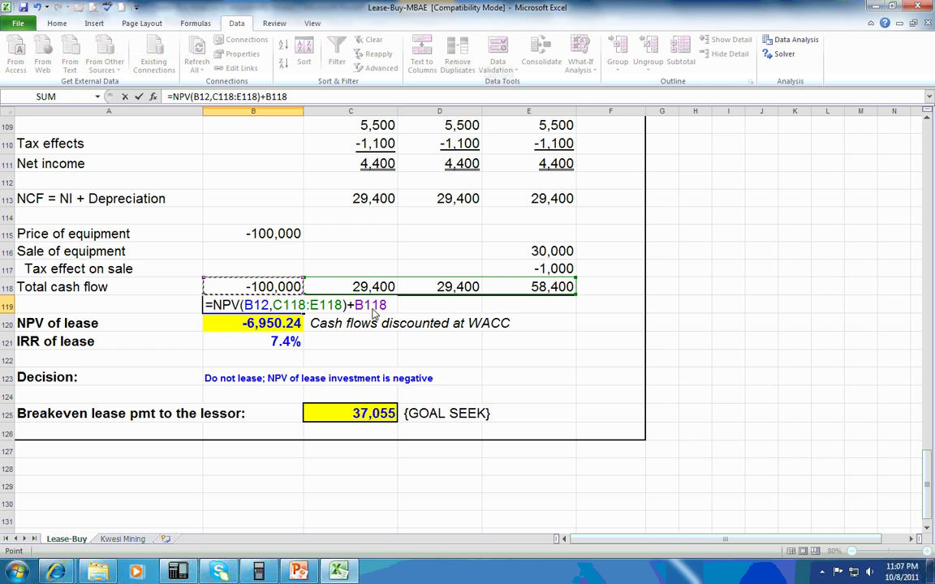
key("Return")
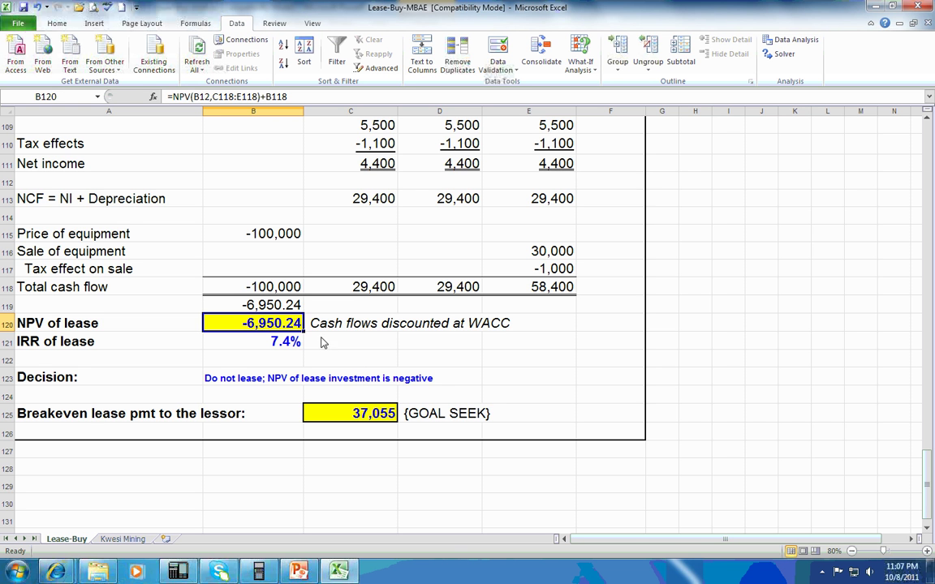
left_click(284, 306)
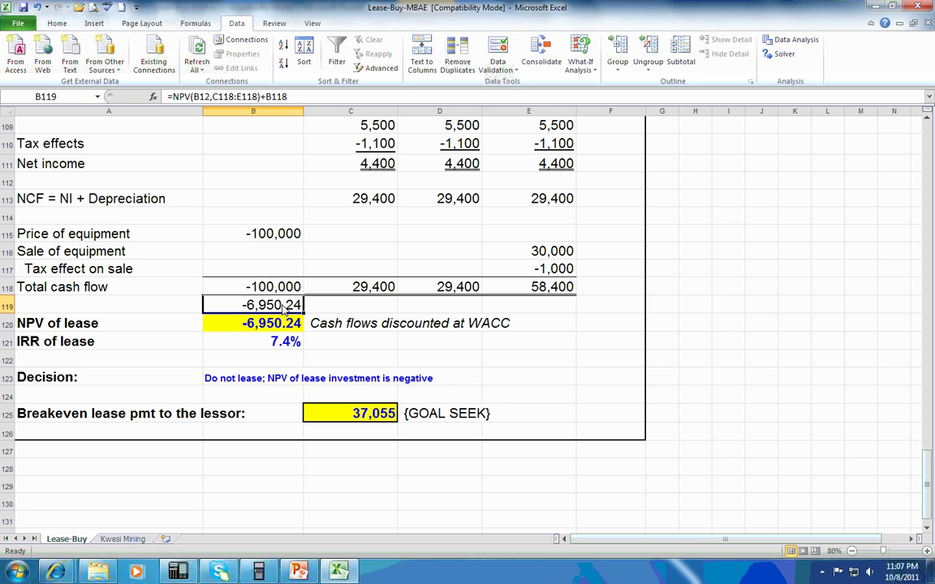
key("Delete")
- Inspect the lessor's IRR of lease and NPV of lease formulas in B121 and B120
key("Down")
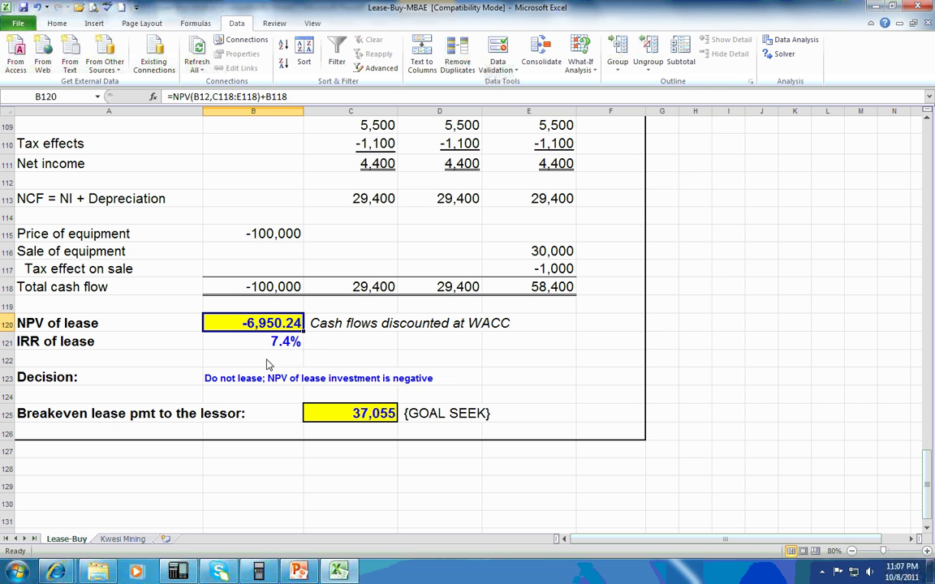
key("Down")
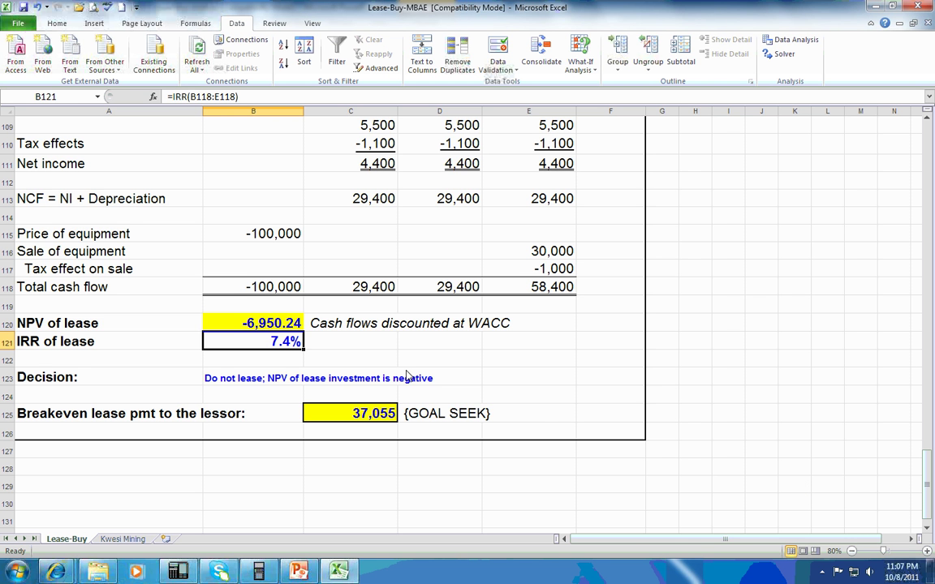
left_click(289, 328)
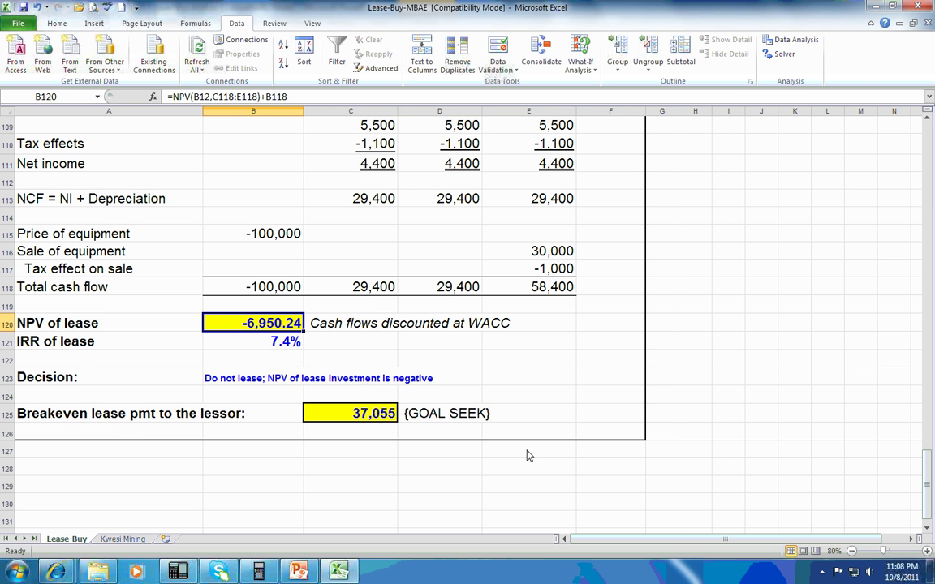
- Run Goal Seek to set the lessor's NPV of lease (B120) to 0 by changing Lease PMT (B28), and keep the solution
left_click(541, 413)
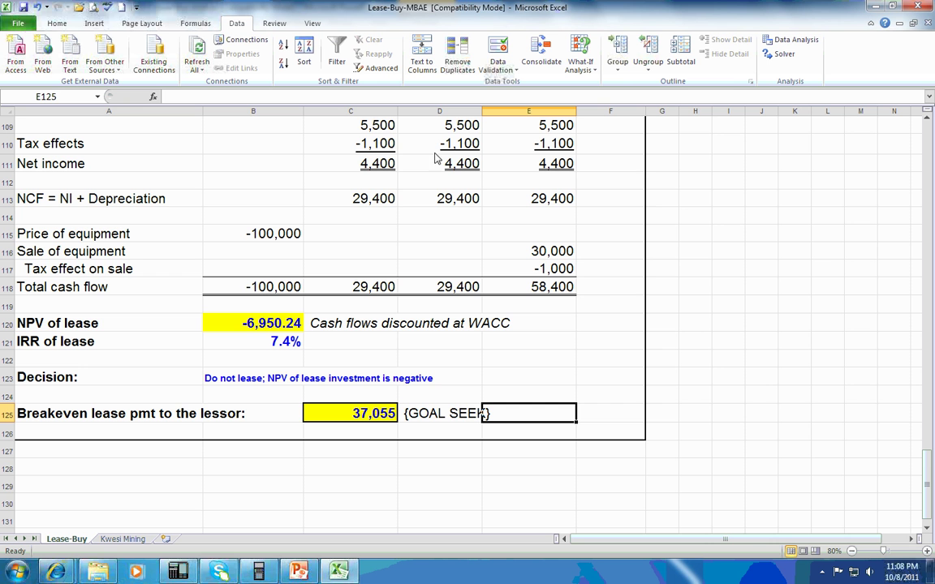
left_click(580, 61)
left_click(605, 98)
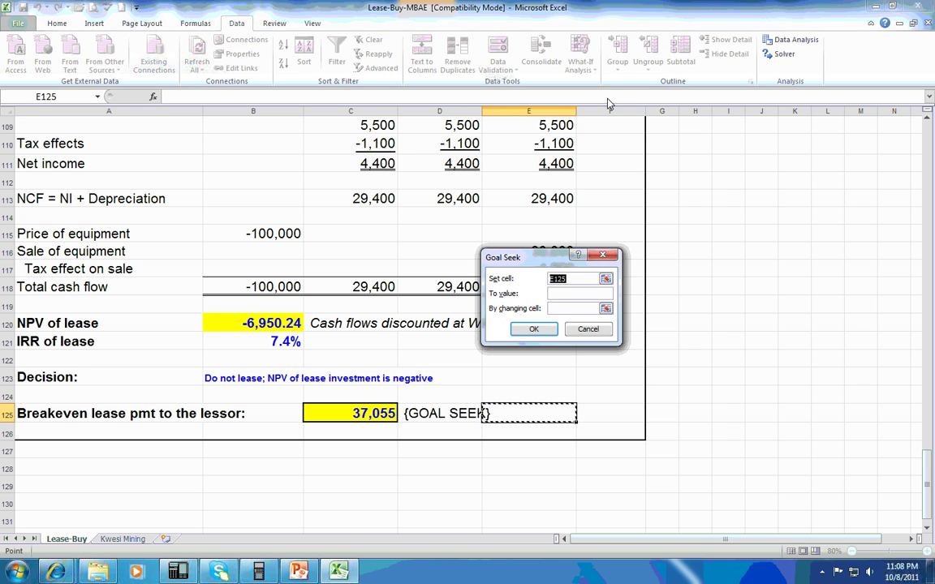
left_click(252, 323)
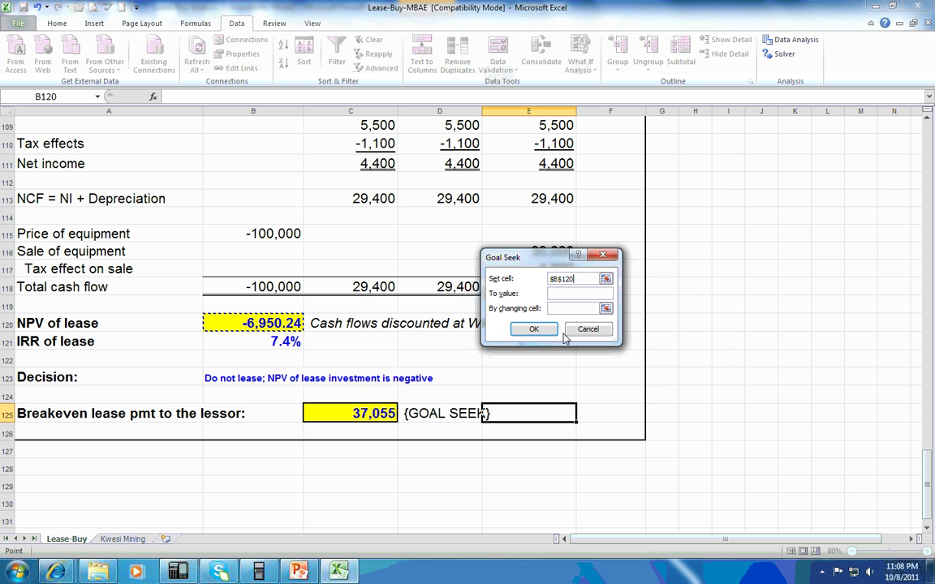
left_click(560, 295)
type("0")
key("Tab")
left_click_drag(926, 485, 330, 453)
left_click(280, 416)
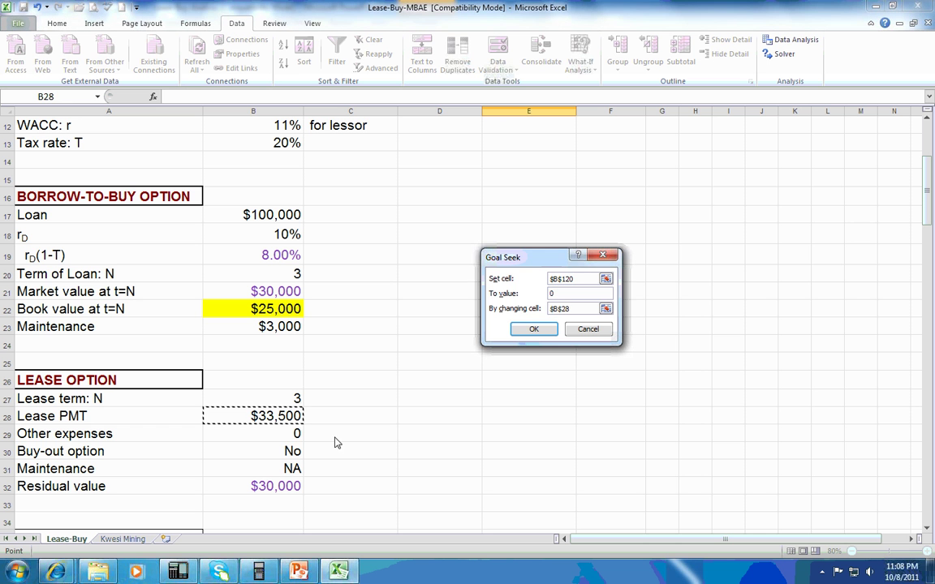
left_click(534, 329)
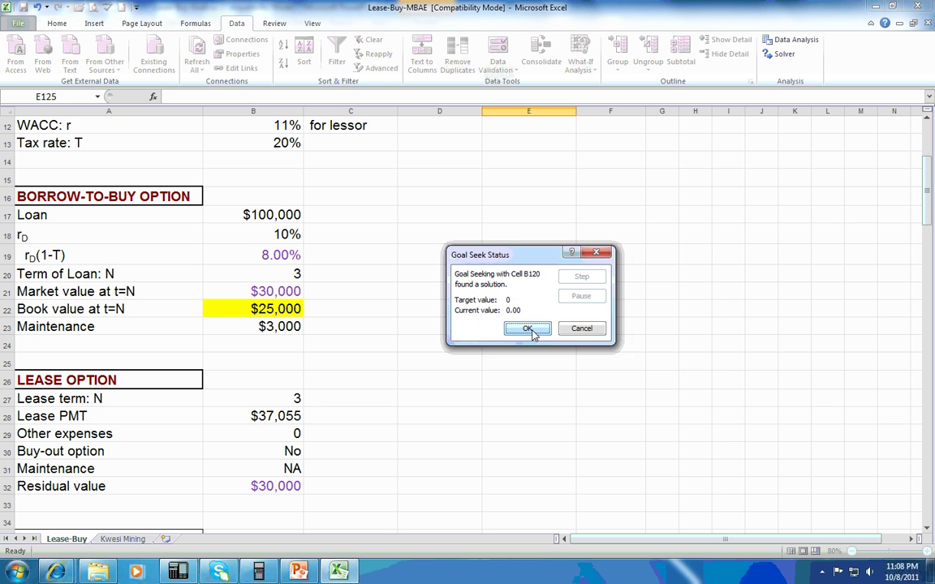
left_click(533, 329)
- Check the solved Lease PMT against the lessor's NPV of lease, IRR of lease and stored breakeven lease payment
left_click(288, 416)
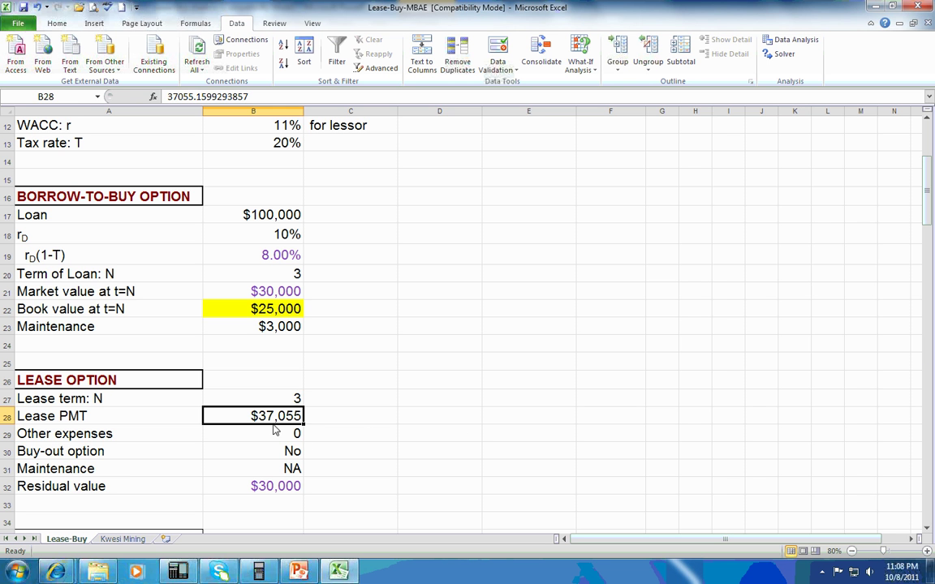
left_click_drag(928, 196, 928, 484)
left_click(289, 454)
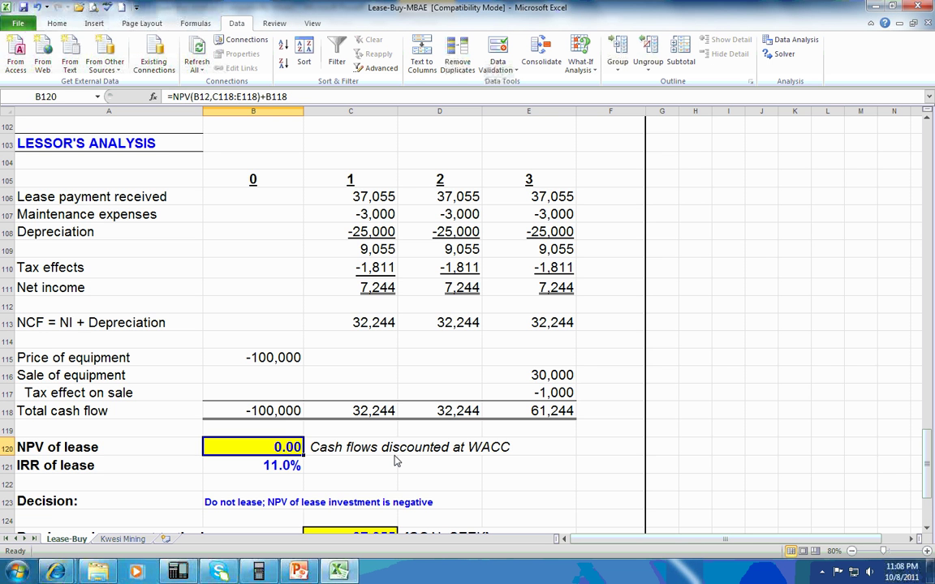
scroll(395, 461, "down", 1)
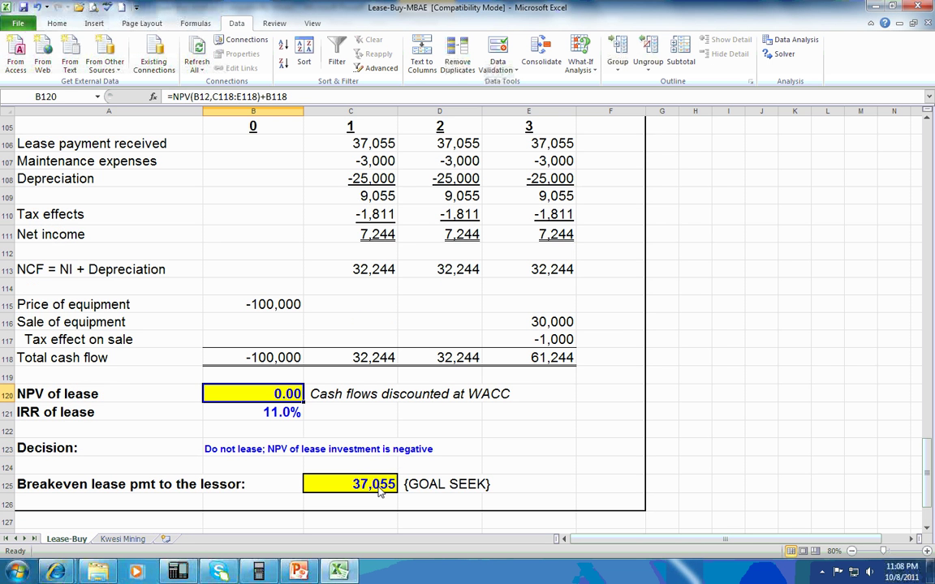
left_click(351, 484)
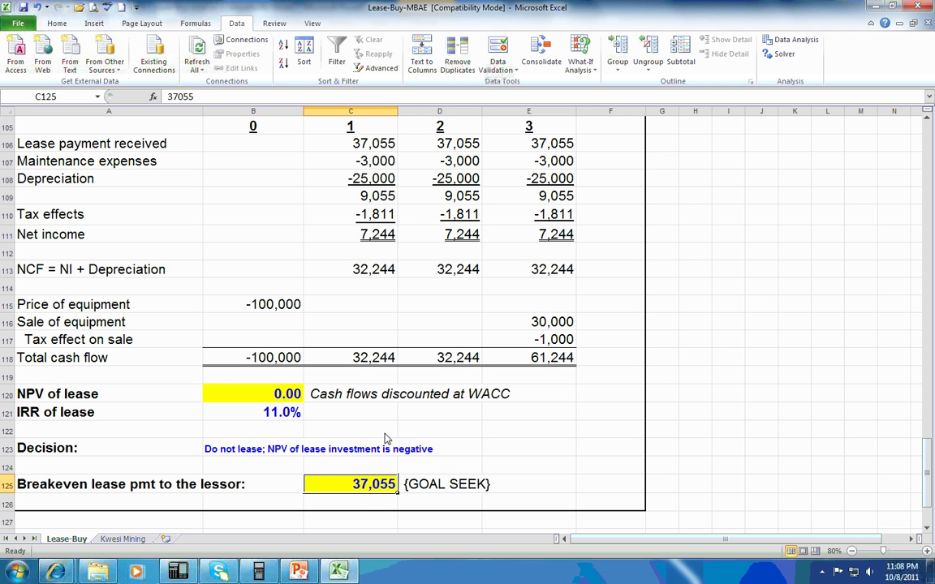
left_click(288, 396)
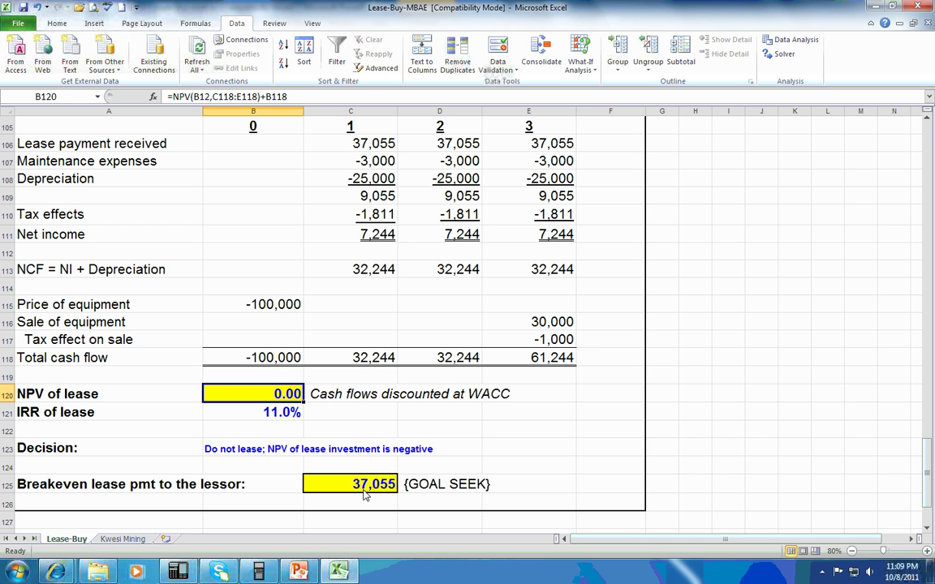
left_click(276, 410)
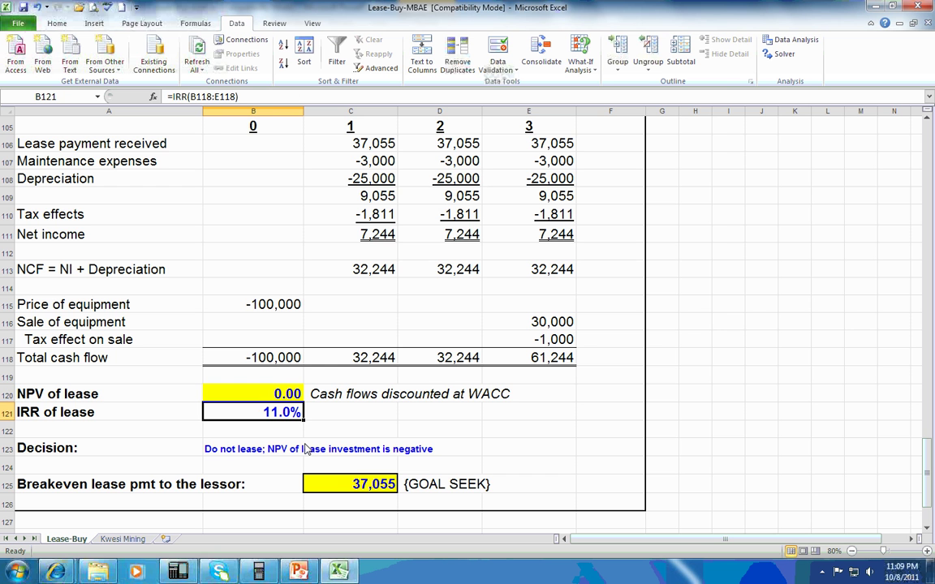
left_click(360, 489)
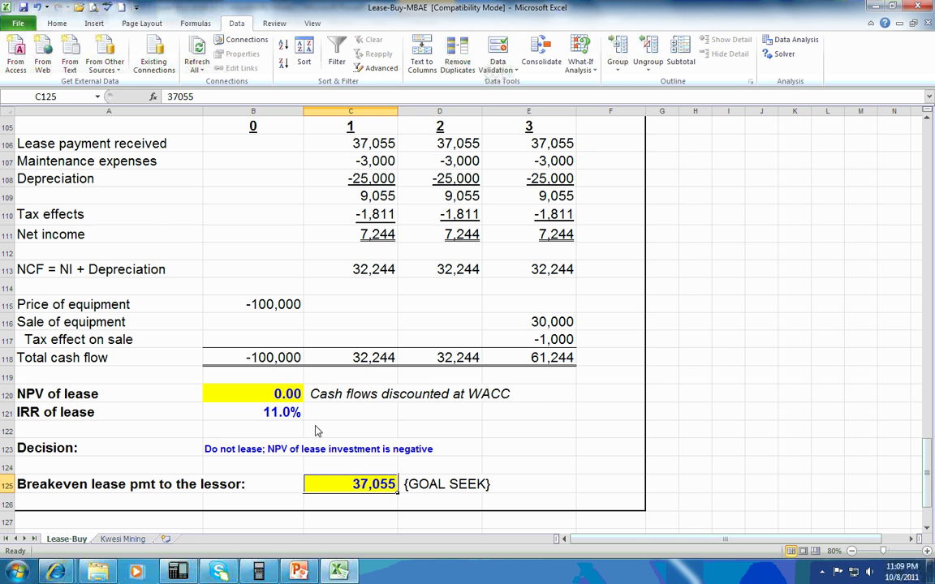
- Review the lessee's net advantage to leasing, PV of cost of LEASE and PV of cost of BUY under the solved payment
left_click_drag(926, 466, 932, 384)
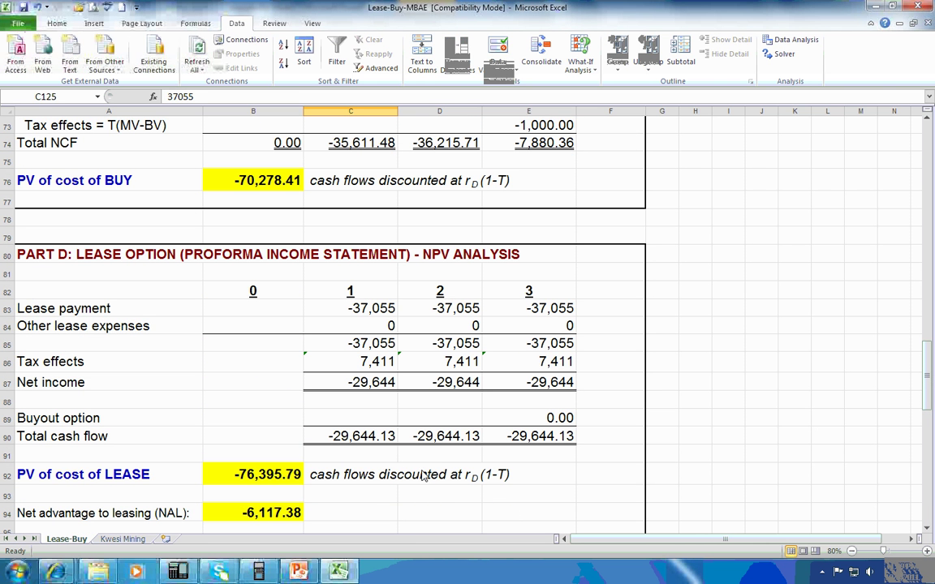
left_click(258, 517)
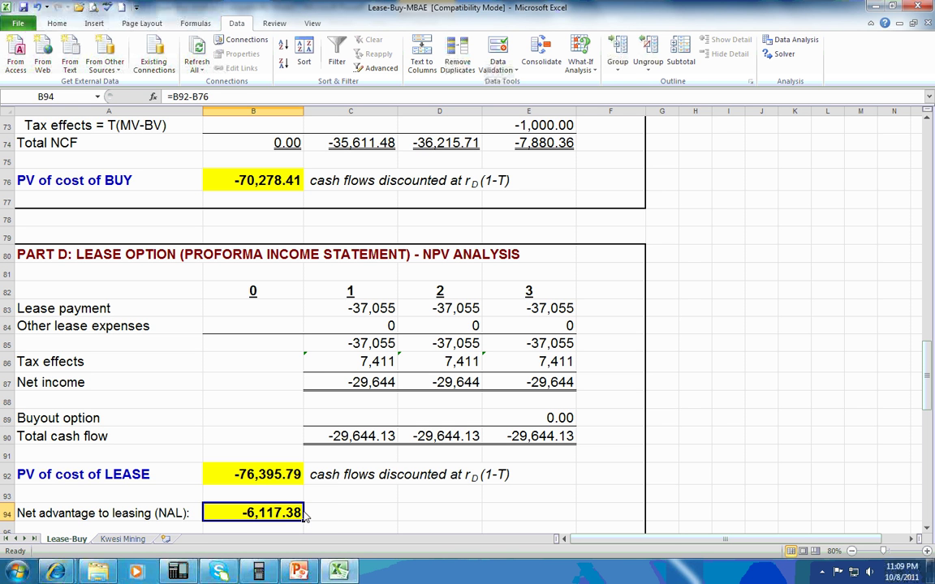
left_click(260, 475)
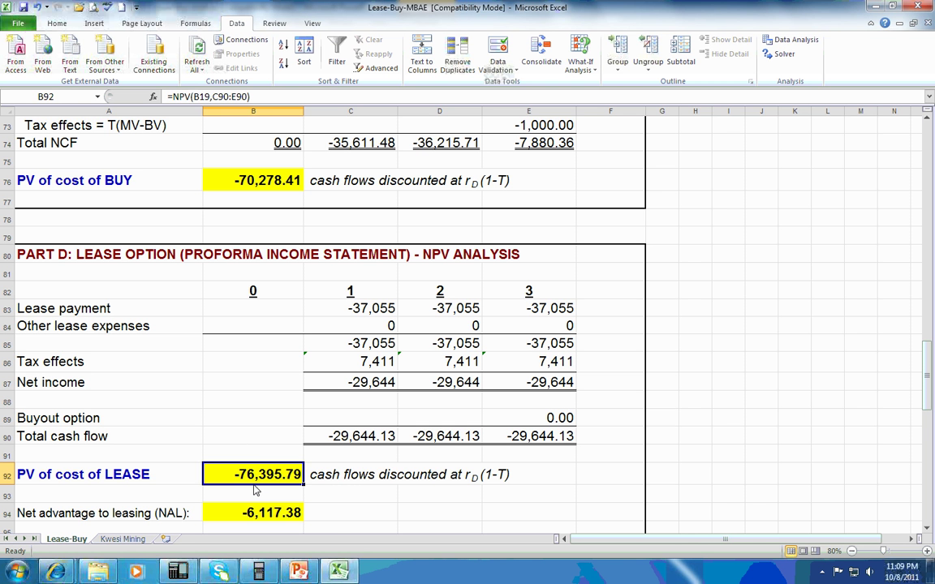
left_click(264, 185)
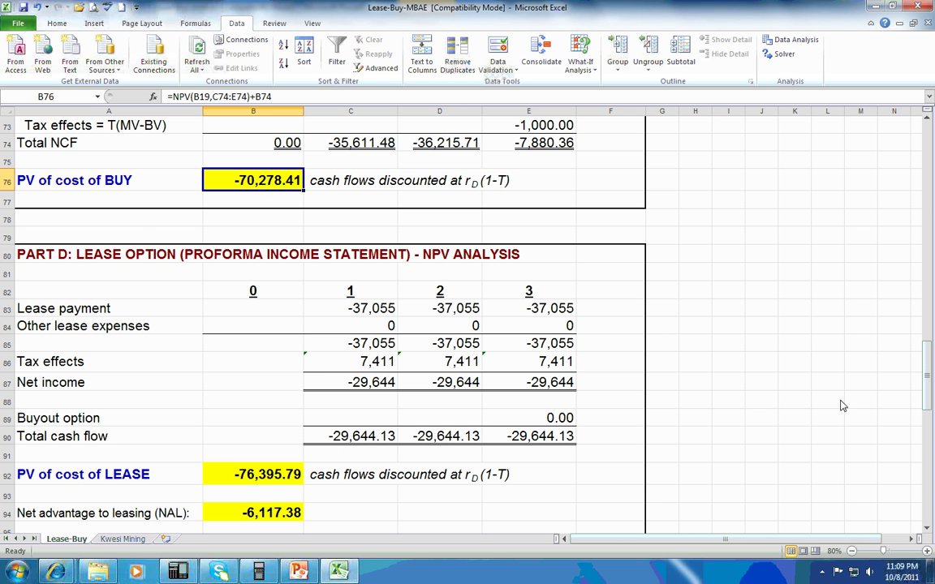
- Compare the year 3 equipment sale and its tax effect in the lessor's analysis with the same rows in Part C
left_click_drag(925, 382, 931, 475)
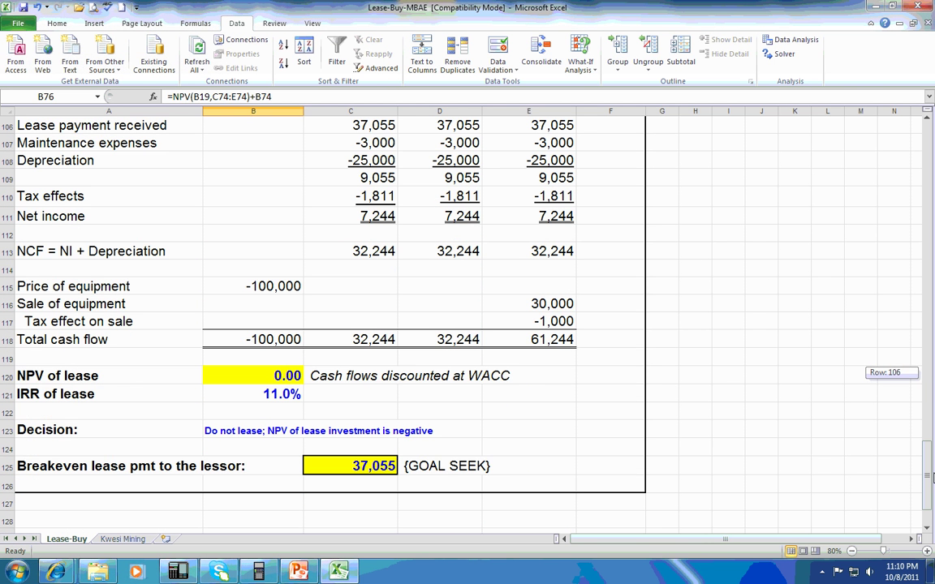
left_click(560, 305)
left_click_drag(560, 305, 552, 322)
left_click_drag(930, 489, 932, 324)
left_click_drag(527, 432, 552, 450)
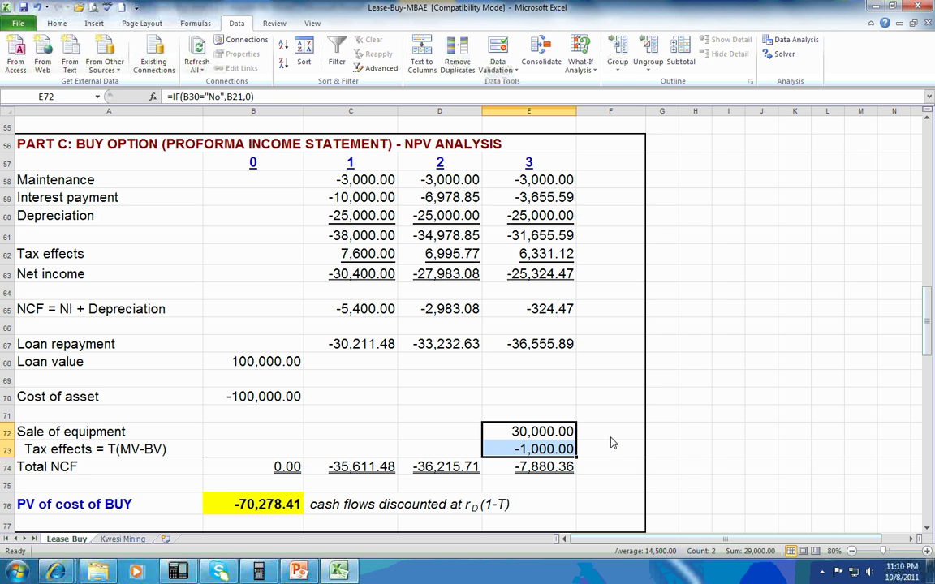
left_click(571, 447)
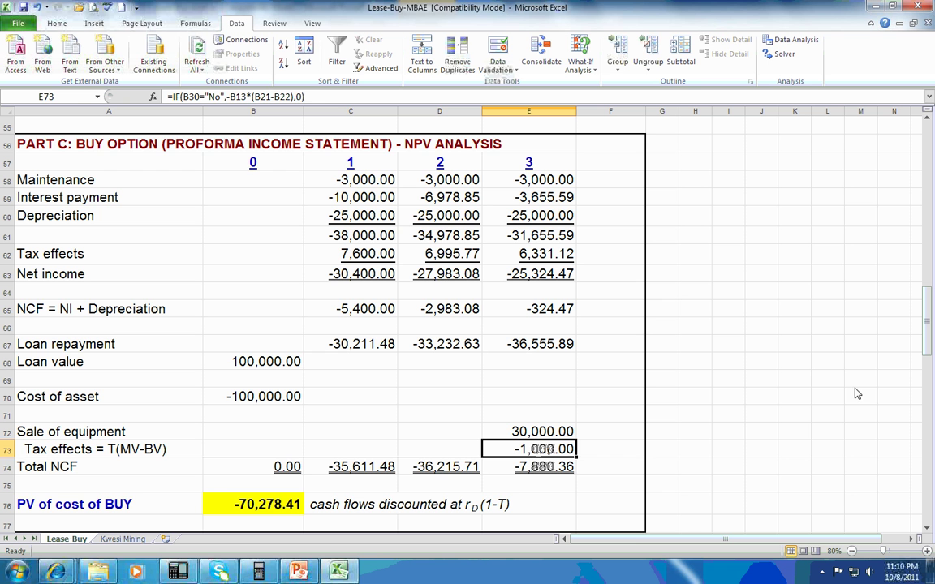
- Compare the buy option's cash flows and equipment sale in Part C with Part D's lease cash flows and the lessor's sale of equipment
left_click_drag(68, 148, 546, 514)
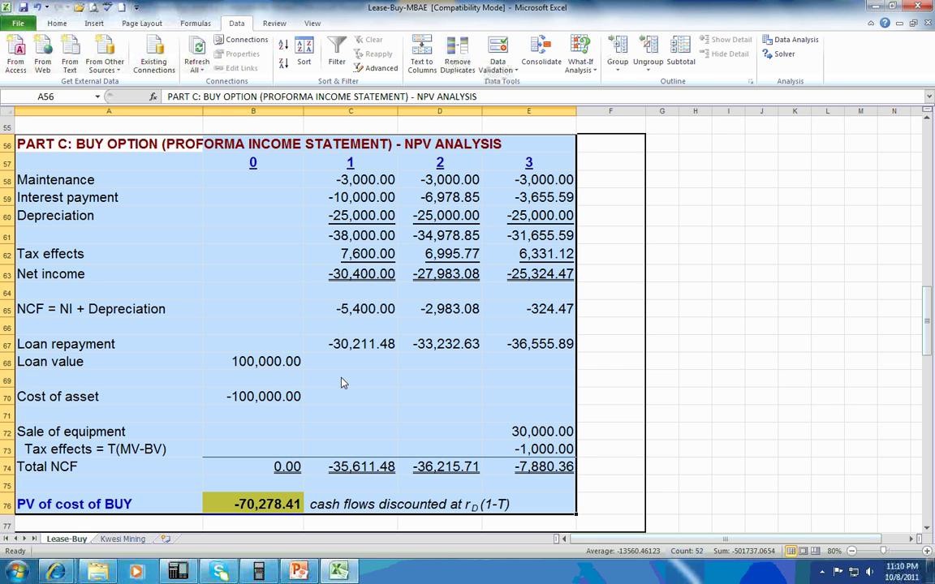
left_click(504, 434)
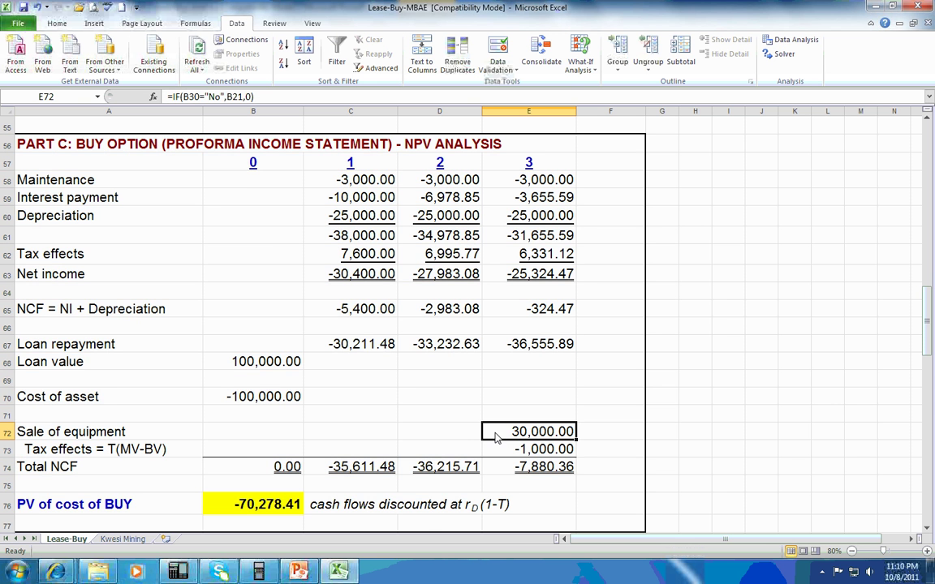
scroll(510, 435, "down", 3)
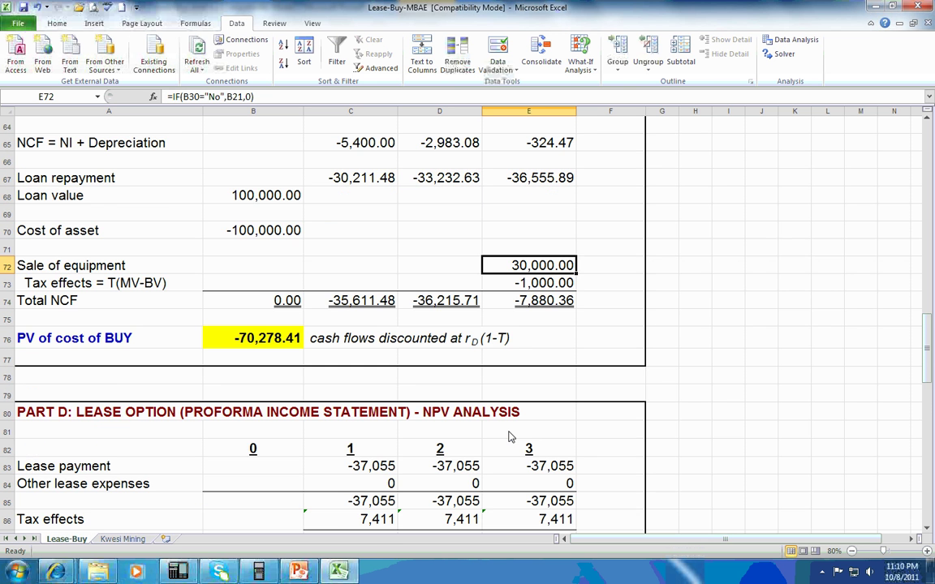
scroll(510, 437, "down", 2)
scroll(509, 437, "down", 2)
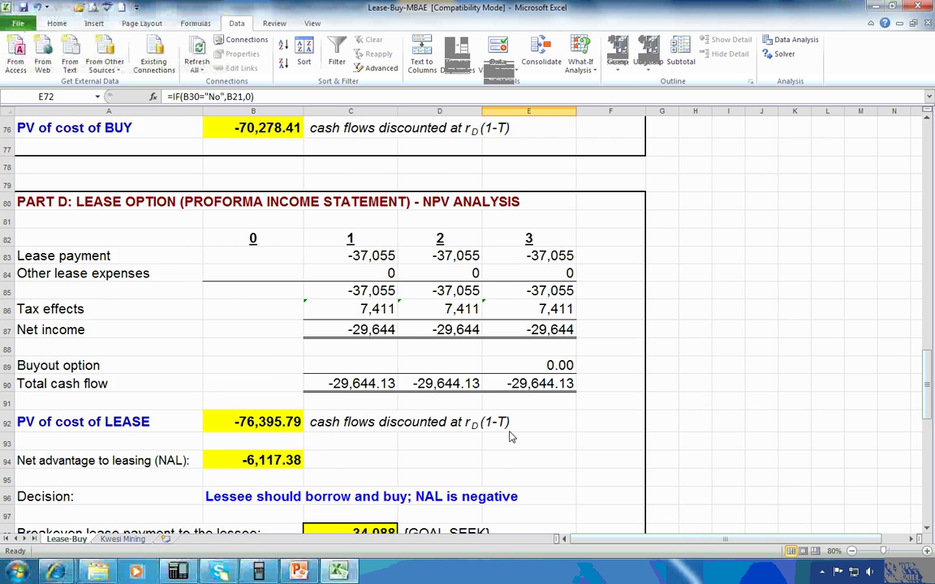
scroll(510, 437, "down", 1)
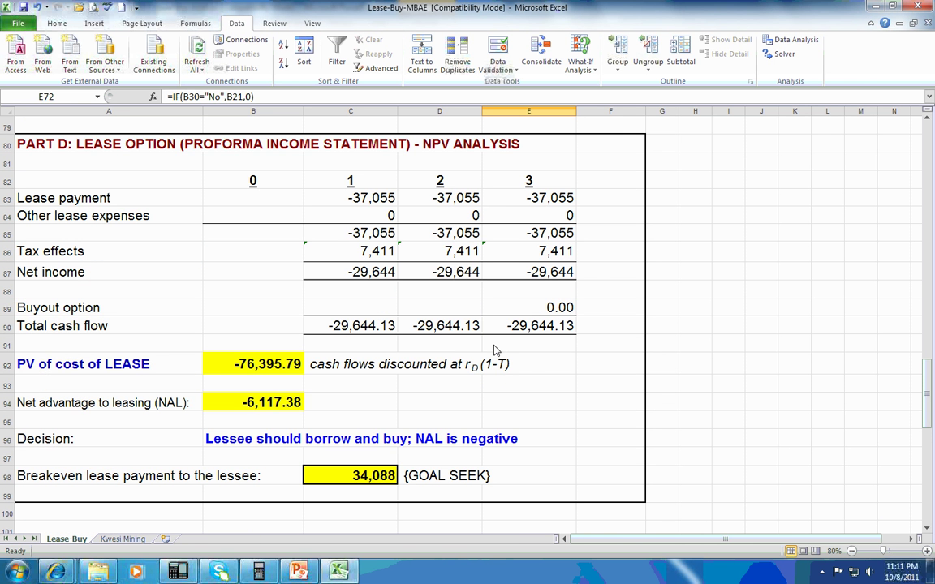
left_click_drag(928, 398, 929, 454)
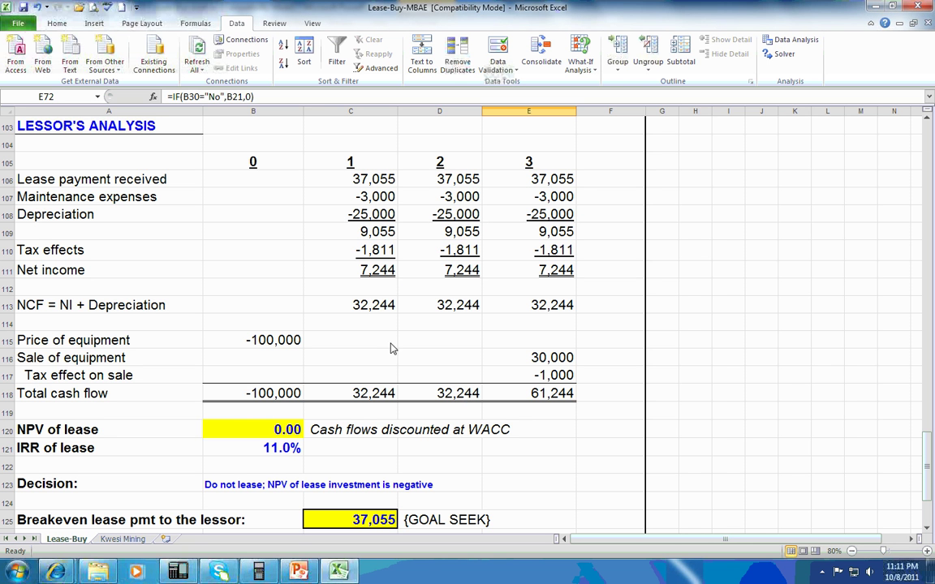
left_click(552, 361)
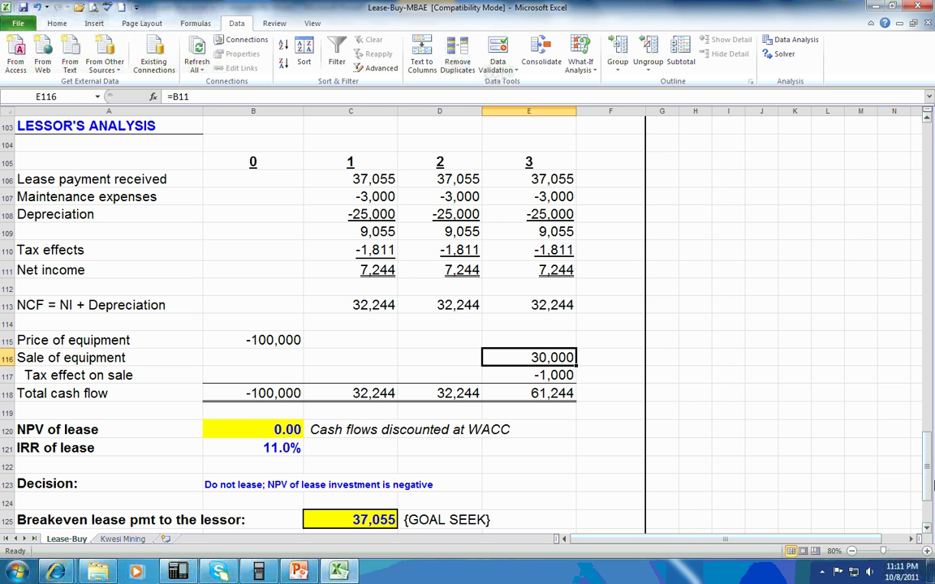
- Return to the beginning of the Lease-Buy sheet and select the empty cell C2 above the general information
left_click_drag(929, 445, 932, 403)
left_click_drag(931, 202, 929, 158)
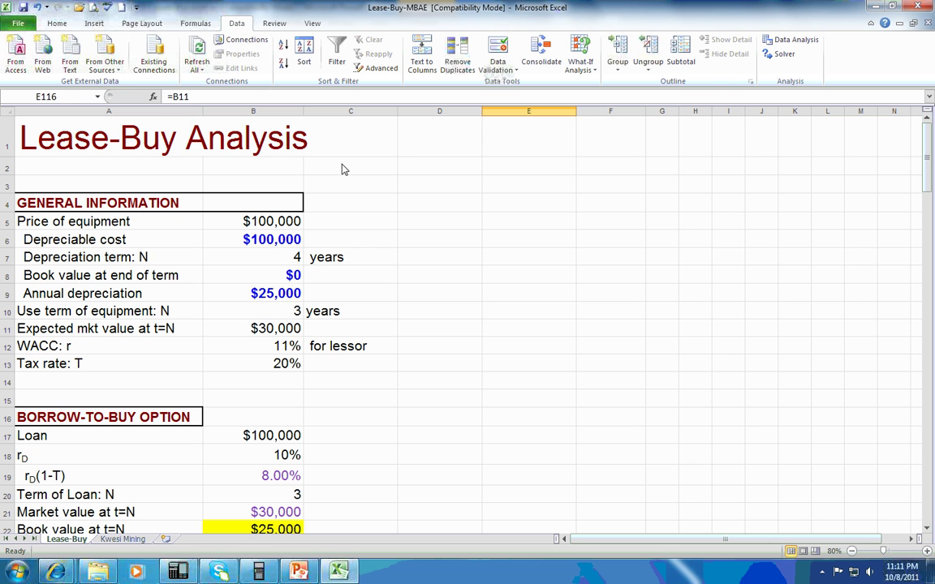
left_click(340, 173)
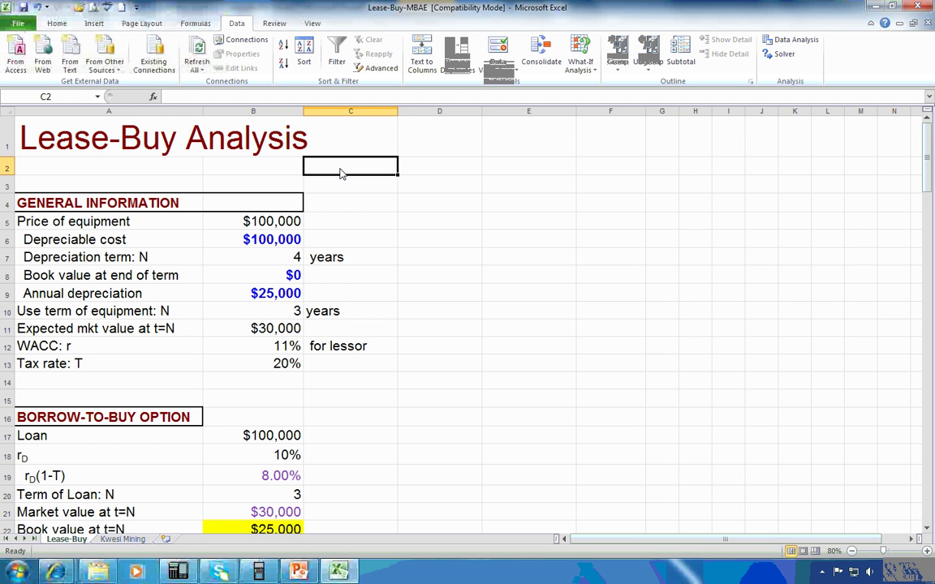